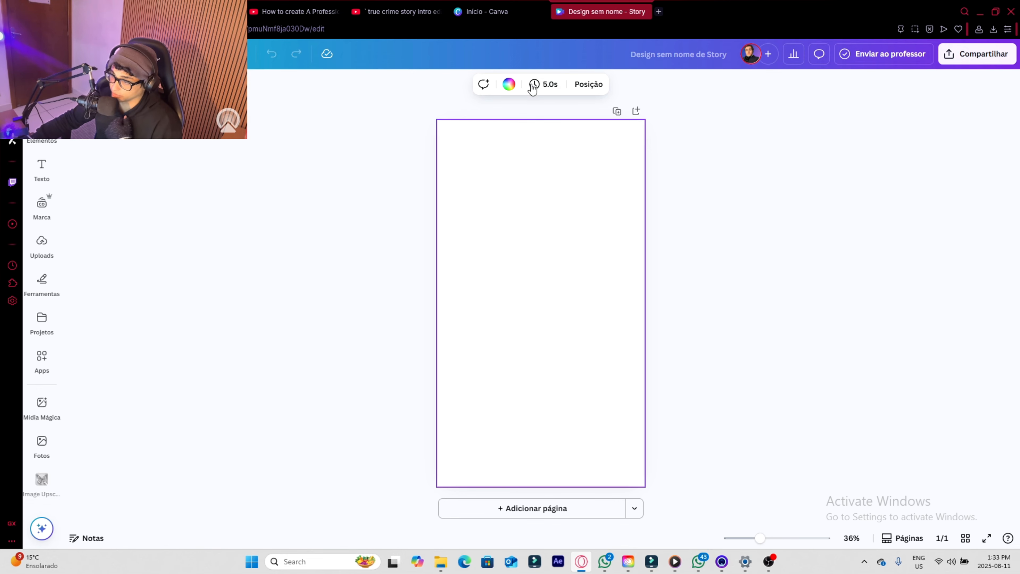
- Set the blank story page's background colour to solid black
click(508, 84)
click(78, 266)
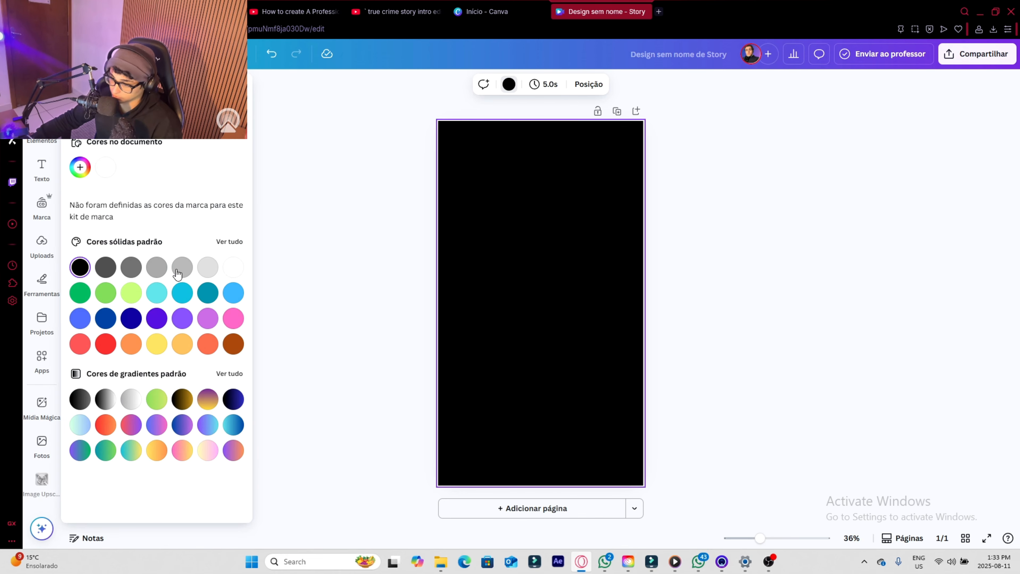
click(547, 256)
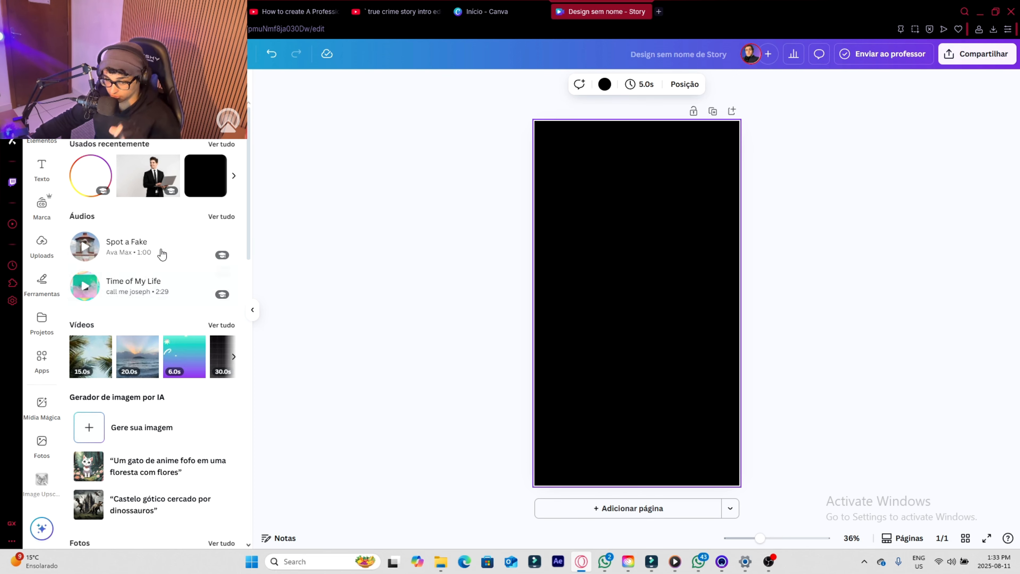
- Add the uploaded portrait photo of the smiling man and crop it to a small square around the face
click(42, 244)
scroll(152, 321, down, 6)
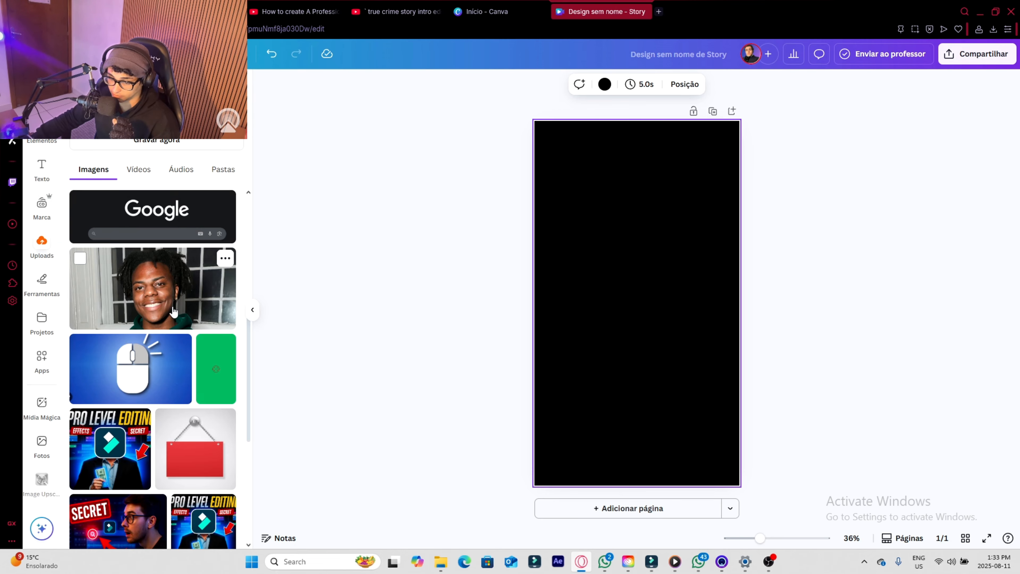
click(153, 290)
drag(665, 286, 658, 248)
drag(552, 247, 609, 276)
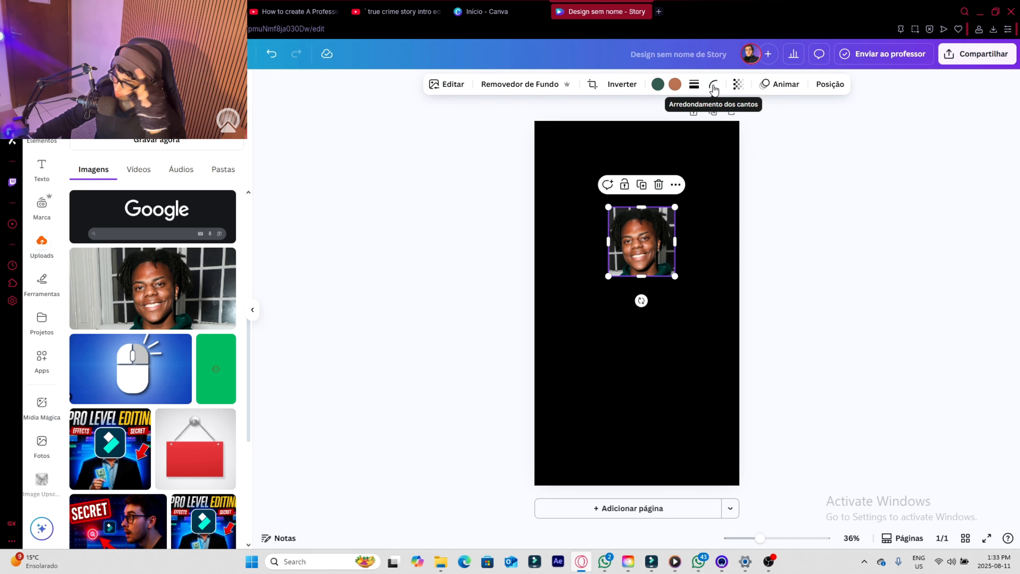
- Round the photo's corners until it forms a circle, and shrink it to a small avatar
click(714, 88)
drag(660, 129, 684, 129)
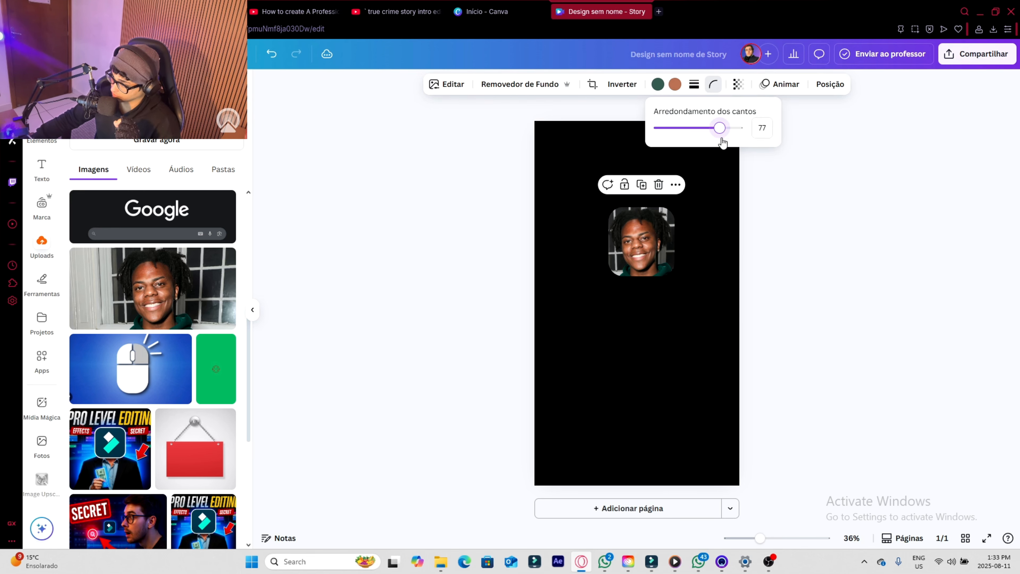
drag(675, 277, 648, 234)
click(689, 290)
- Search the elements for Instagram story graphics and insert the multicolour gradient ring
click(42, 129)
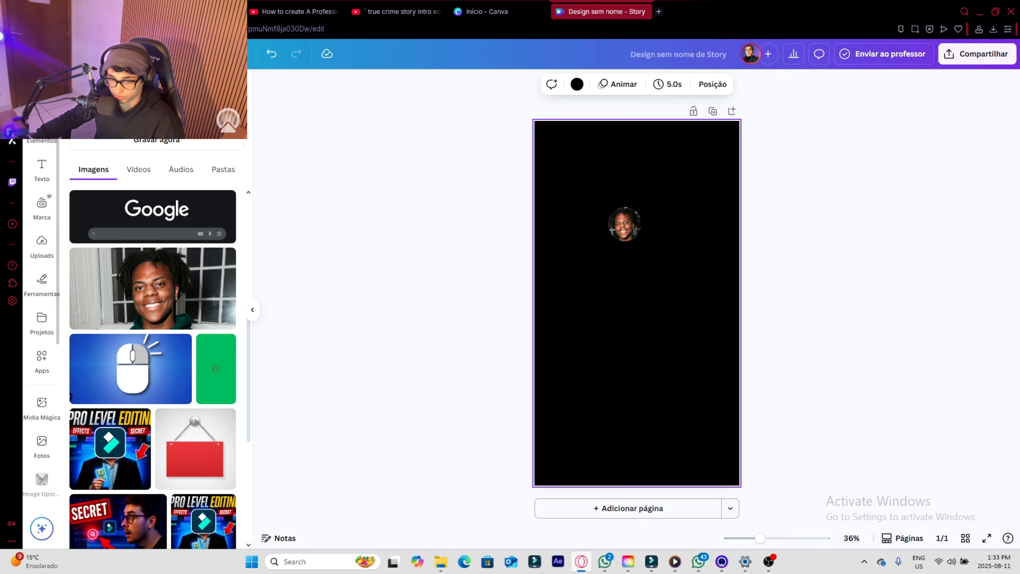
click(148, 88)
text(instagram sto)
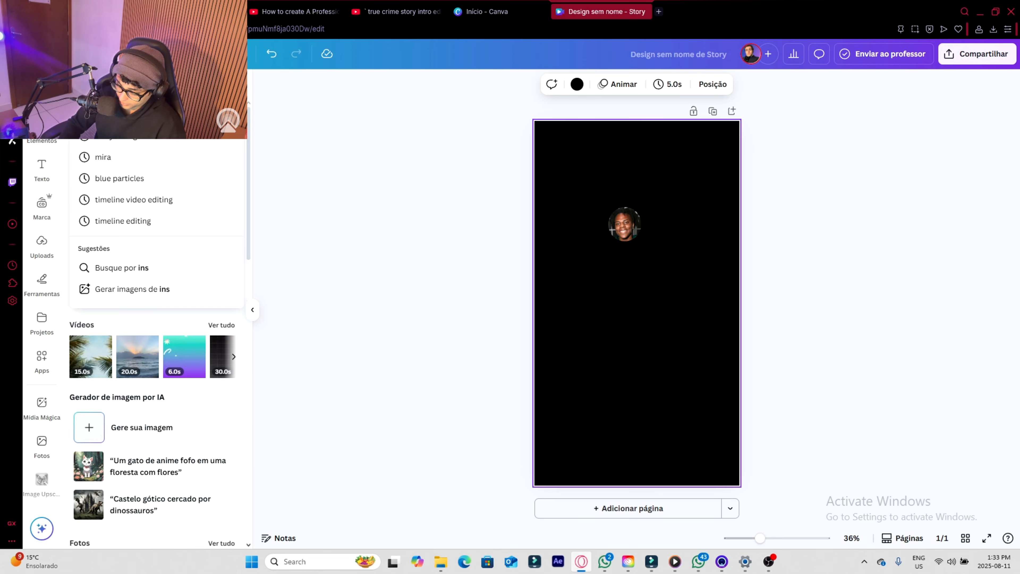
key(Return)
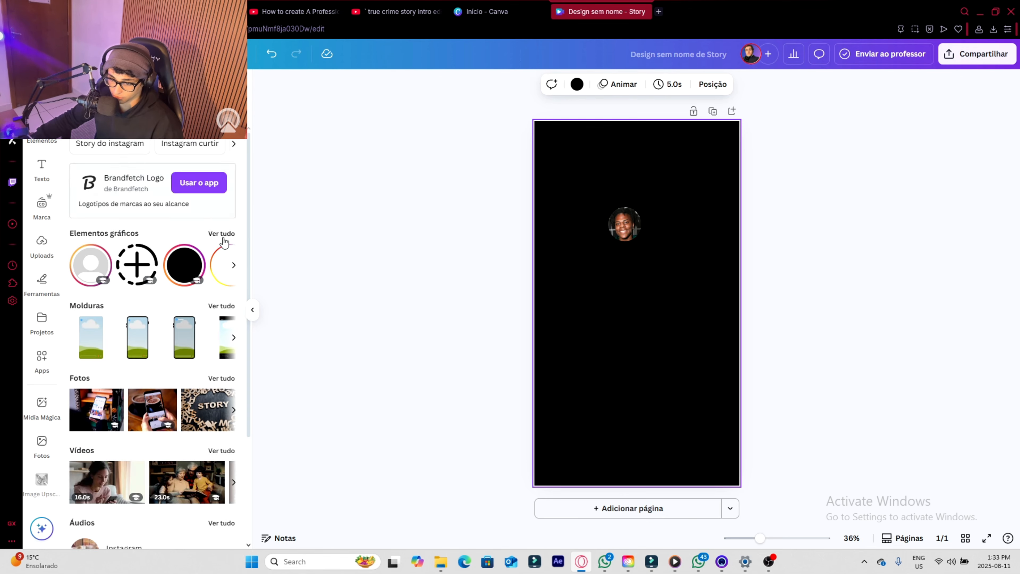
click(222, 233)
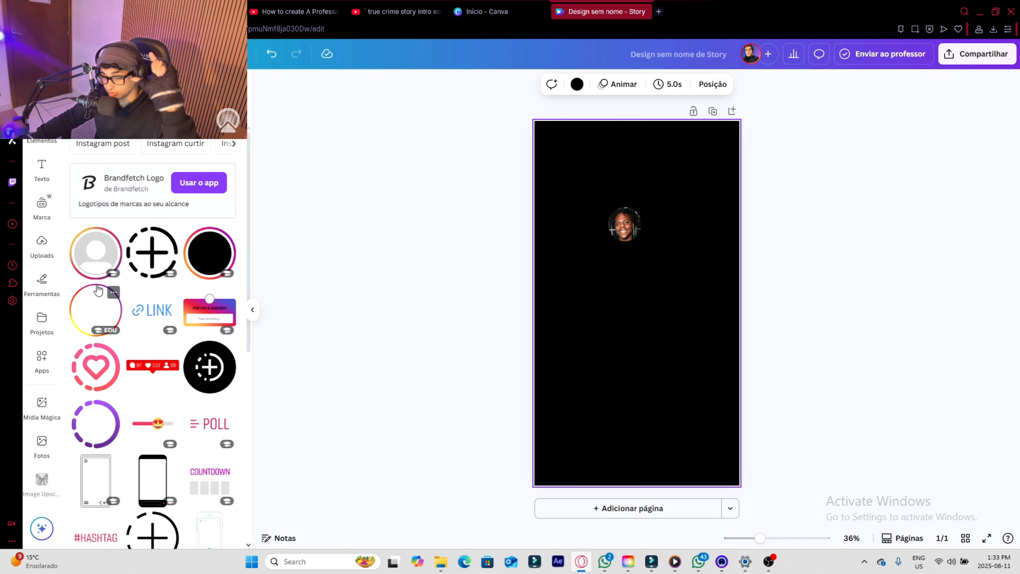
click(101, 311)
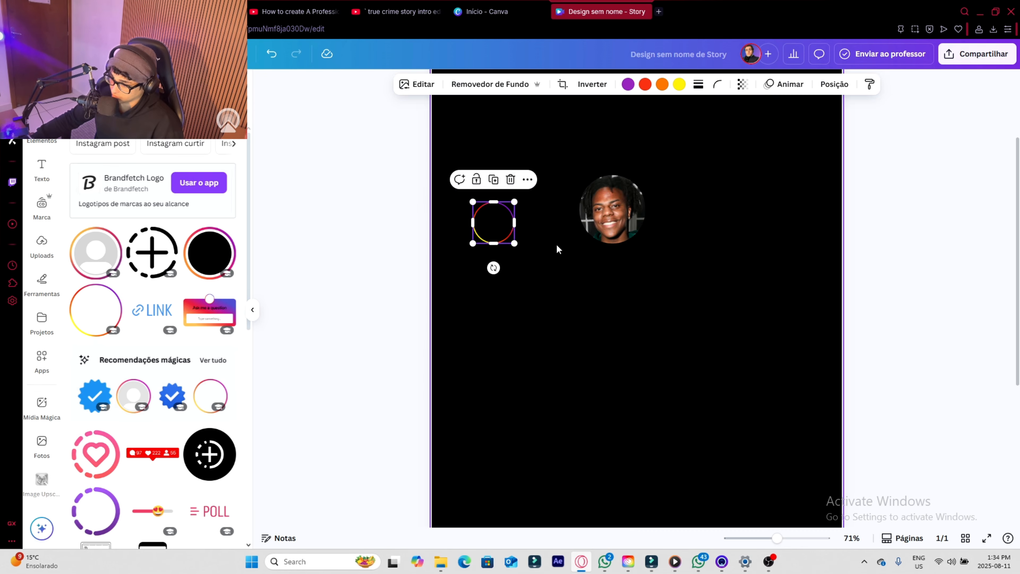
- Shrink the gradient ring and fit it tightly around the circular avatar photo
scroll(556, 248, up, 3)
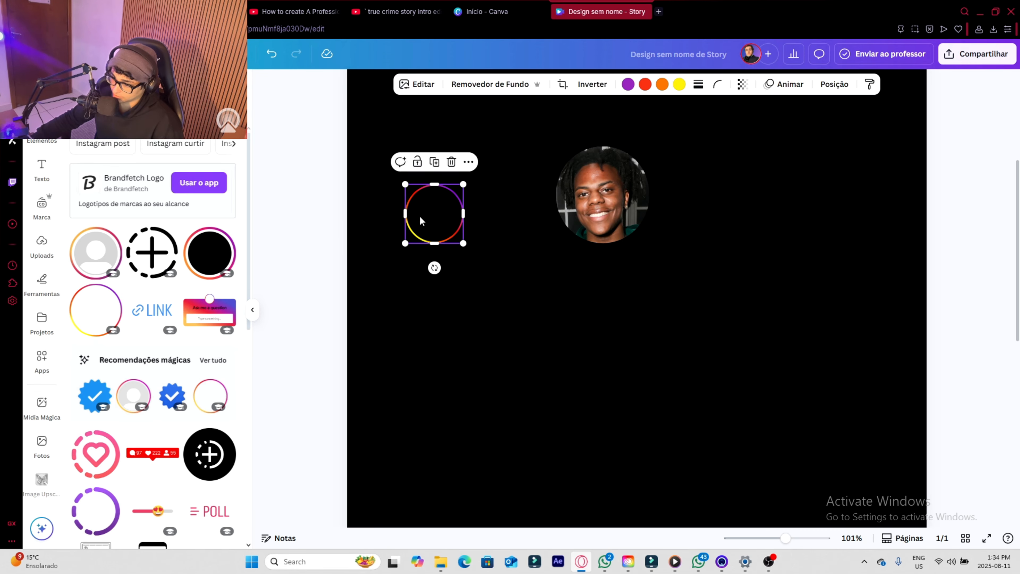
drag(497, 263, 638, 220)
click(616, 135)
click(621, 145)
drag(658, 140, 657, 144)
drag(550, 250, 555, 242)
click(704, 304)
scroll(704, 304, down, 2)
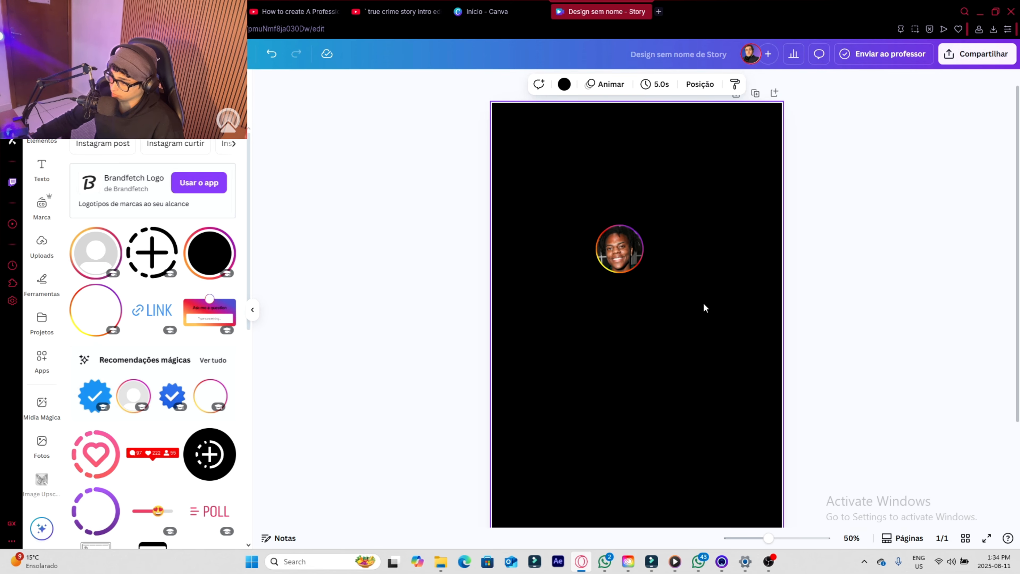
- Group the ring with the avatar photo, shrink the group and place it near the page's upper left edge
drag(680, 368, 592, 221)
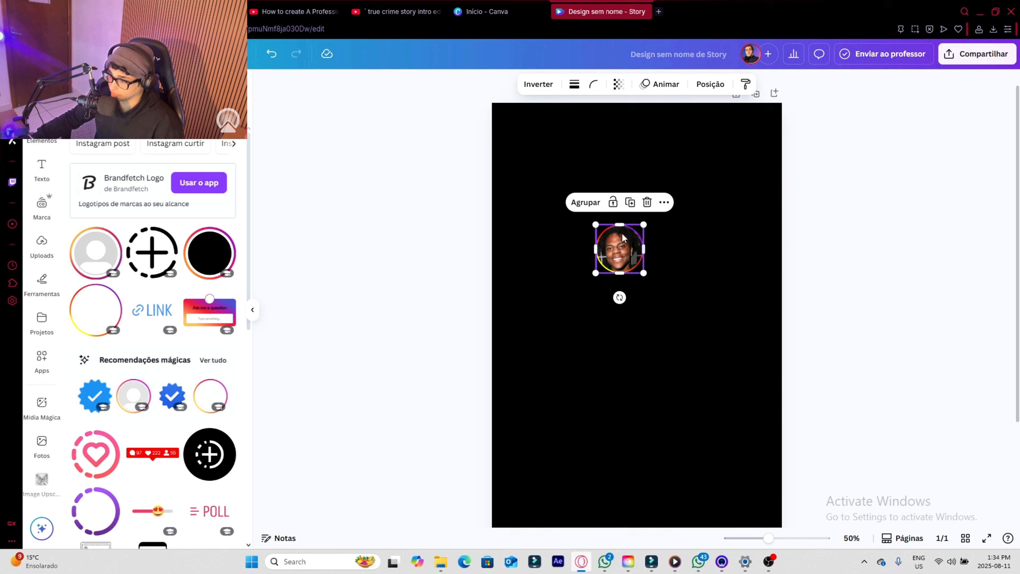
click(586, 203)
drag(644, 272, 555, 244)
click(598, 247)
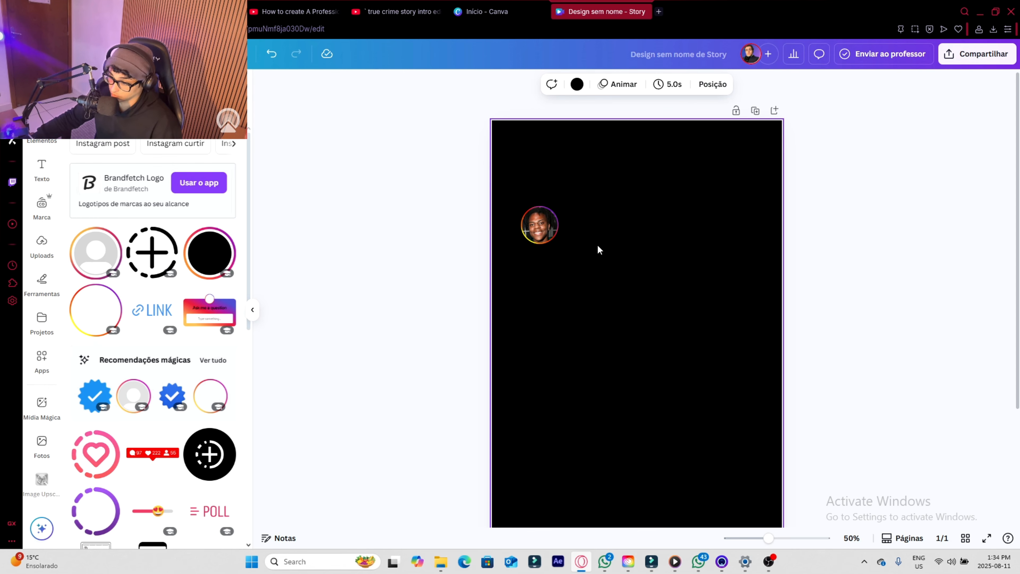
- Duplicate the ringed avatar to make a horizontal row of four across the upper part of the page
drag(592, 309, 566, 253)
drag(519, 175, 518, 175)
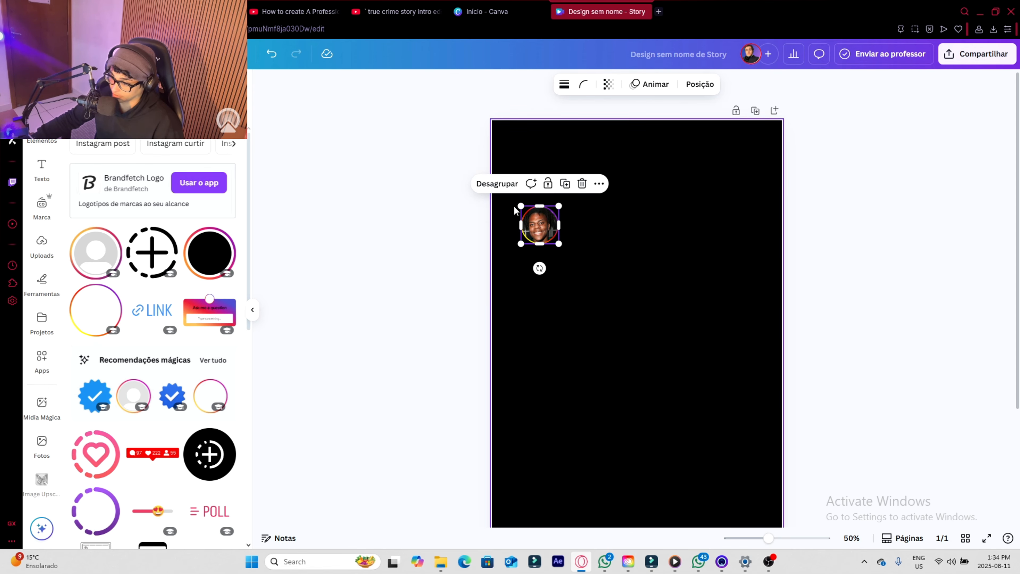
click(564, 184)
drag(552, 230, 604, 225)
drag(675, 315, 598, 217)
drag(602, 228, 661, 230)
drag(706, 328, 648, 194)
click(682, 184)
drag(662, 231, 720, 236)
click(758, 243)
- Adjust the avatar copies and move the whole row of four to centre it horizontally on the page
drag(770, 192, 605, 229)
click(711, 274)
drag(714, 219, 713, 220)
drag(759, 276, 531, 203)
mouse_move(638, 229)
mouse_down()
mouse_move(648, 235)
mouse_move(651, 221)
mouse_up()
click(666, 296)
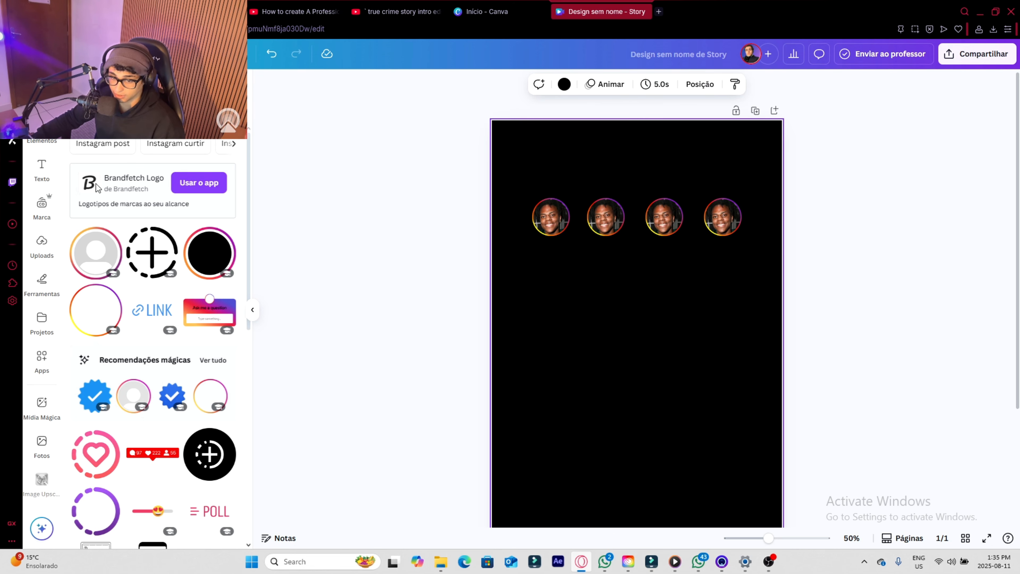
- Open the Brandfetch Logo app, search for instagram and open the instagram.com brand's logos
click(56, 372)
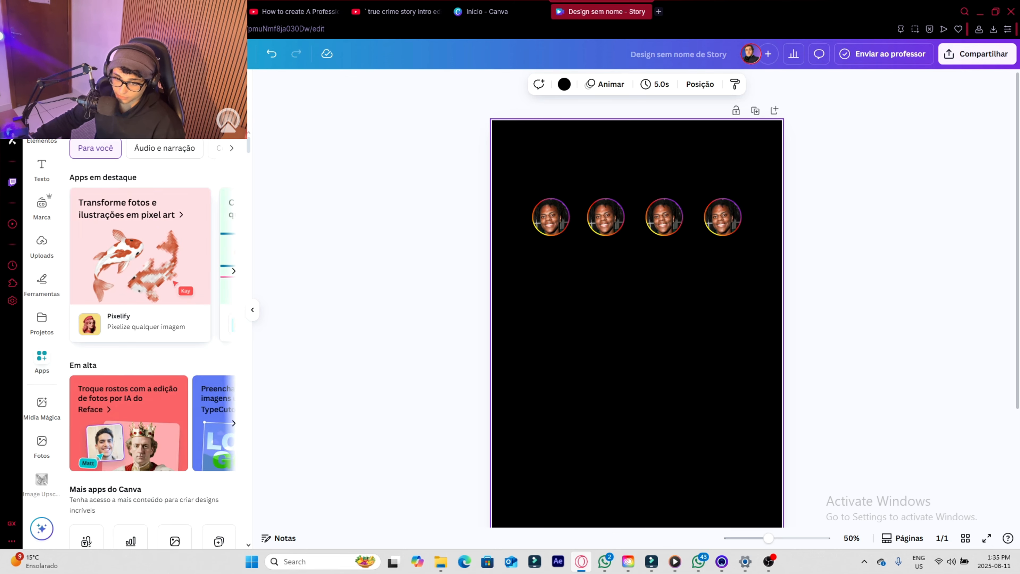
scroll(80, 281, down, 10)
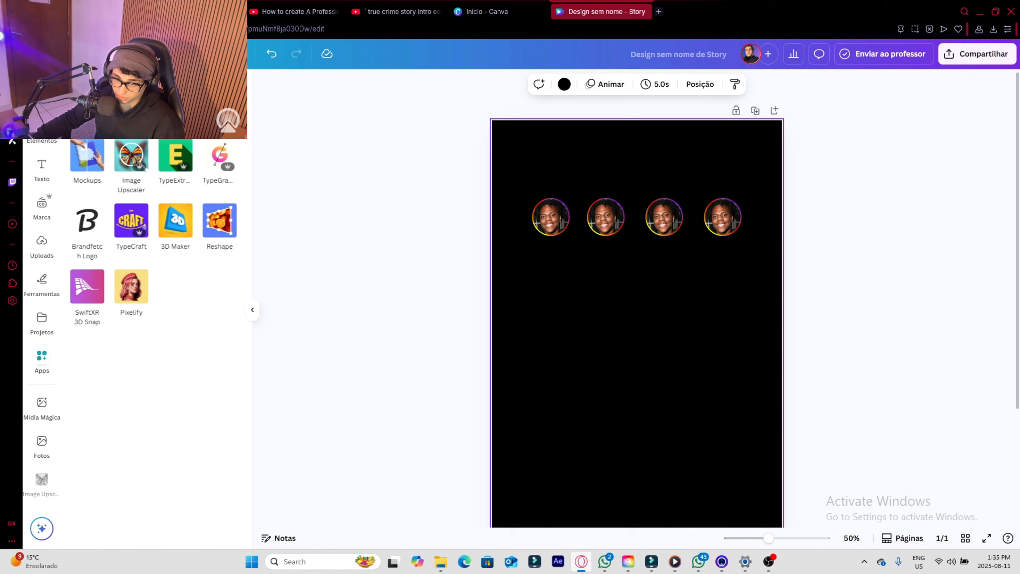
click(90, 242)
text(instagram)
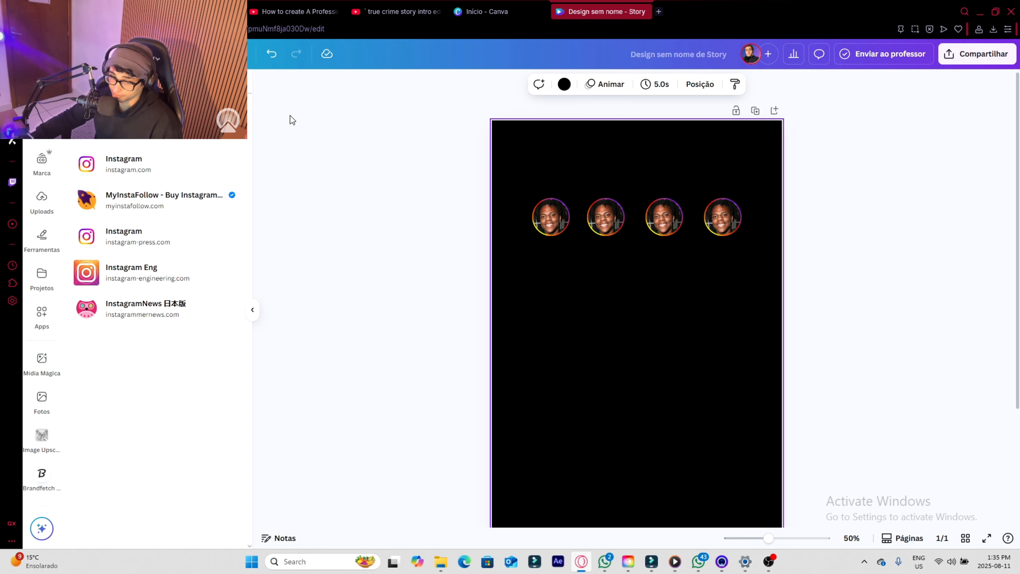
click(157, 169)
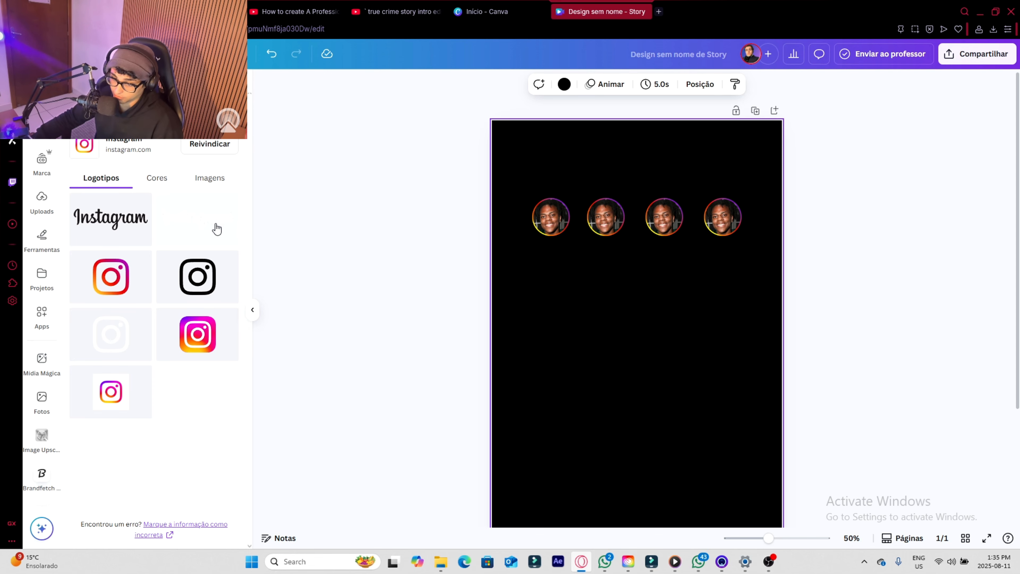
- Insert the white Instagram wordmark, shrink it and place it above the avatar row in the page's upper left corner
click(201, 230)
drag(698, 397, 588, 165)
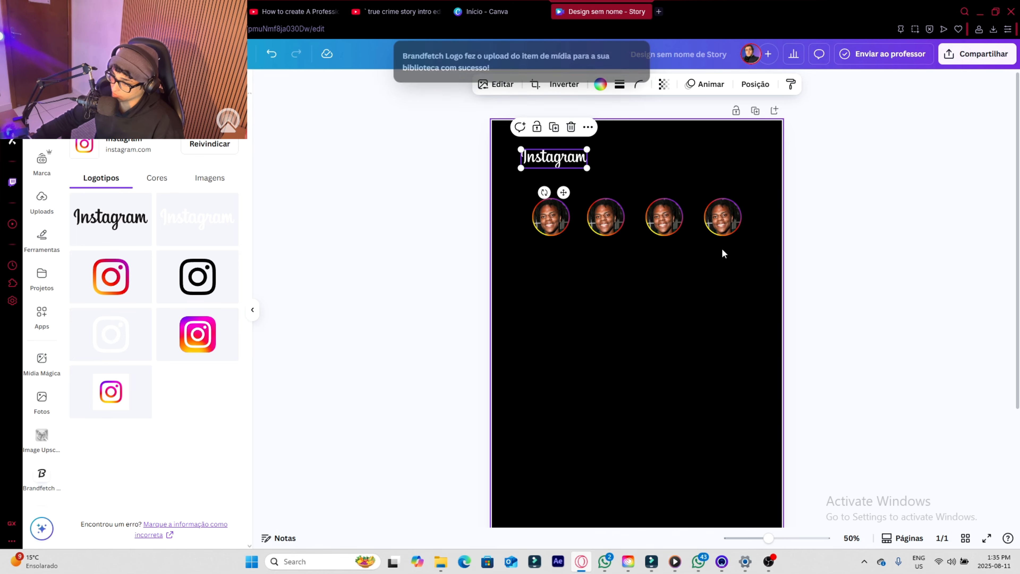
click(651, 426)
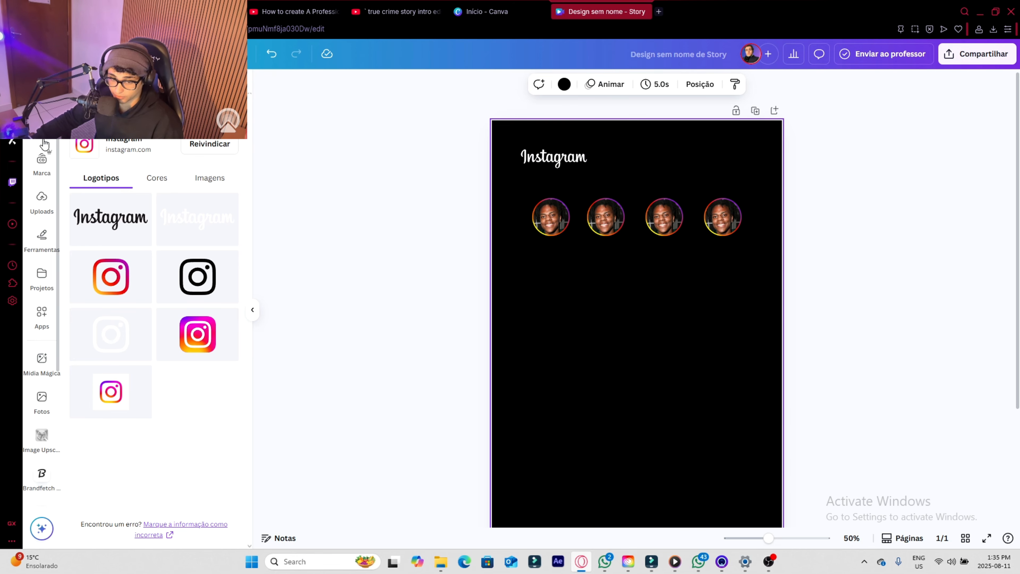
- Search the elements for instagram inbox messages graphics and look through the icons
click(42, 203)
scroll(33, 220, up, 2)
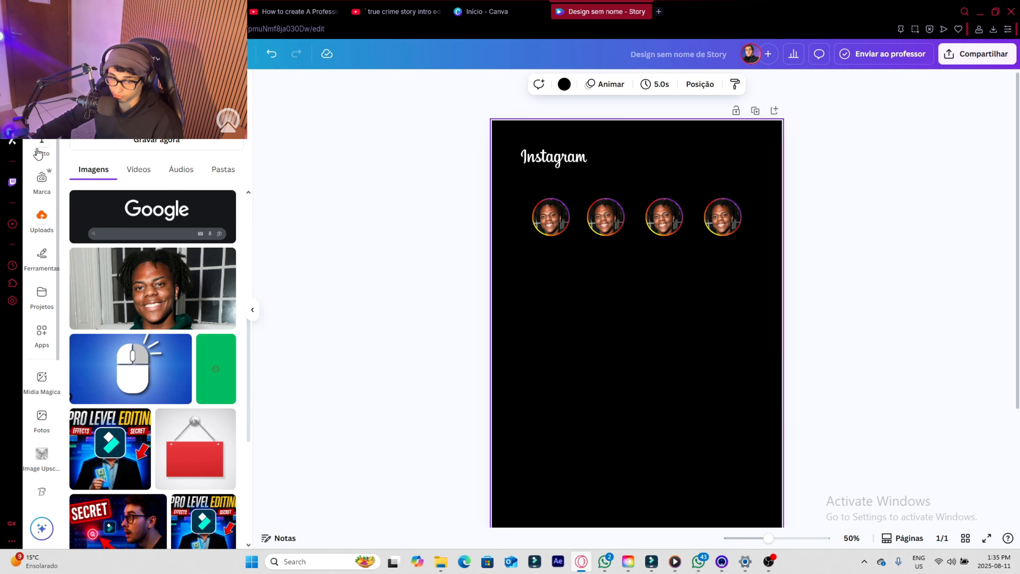
click(41, 138)
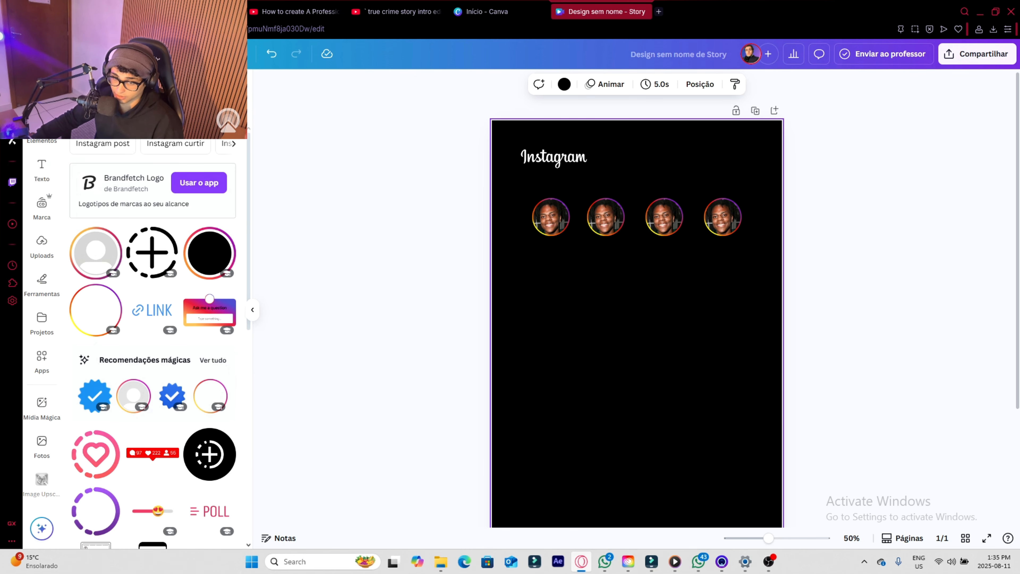
text(inbox me)
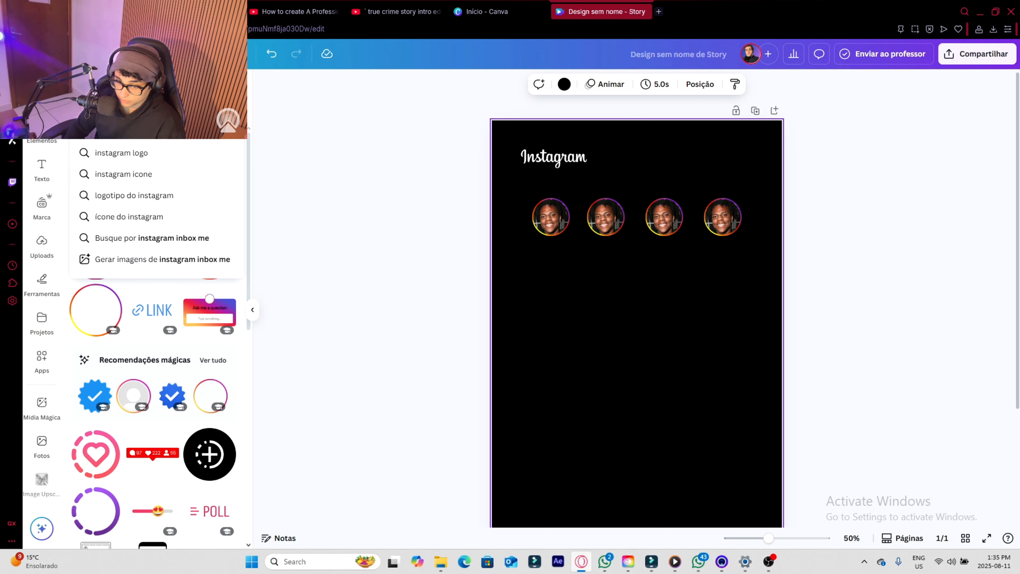
click(184, 237)
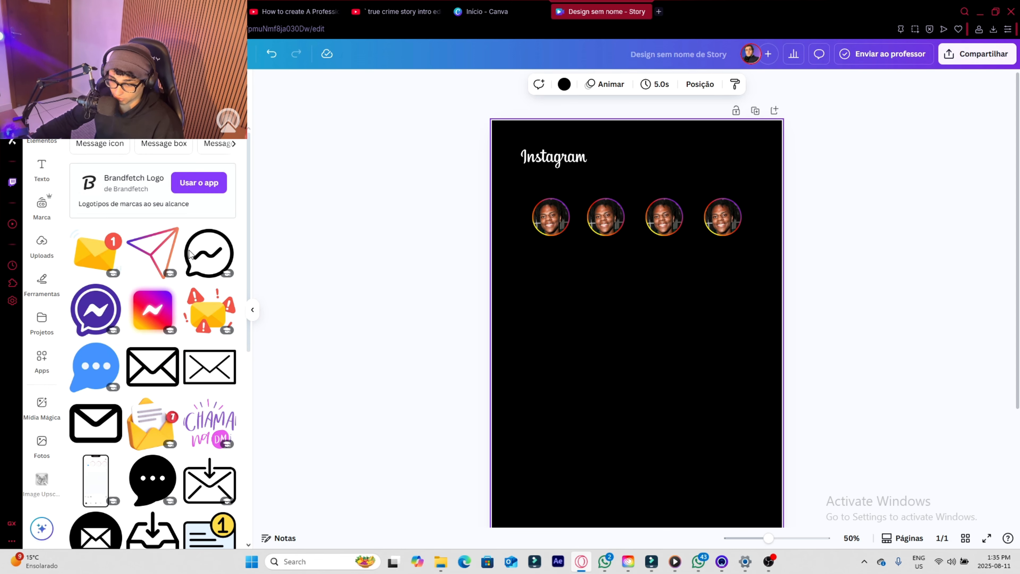
scroll(134, 457, down, 3)
scroll(153, 459, up, 3)
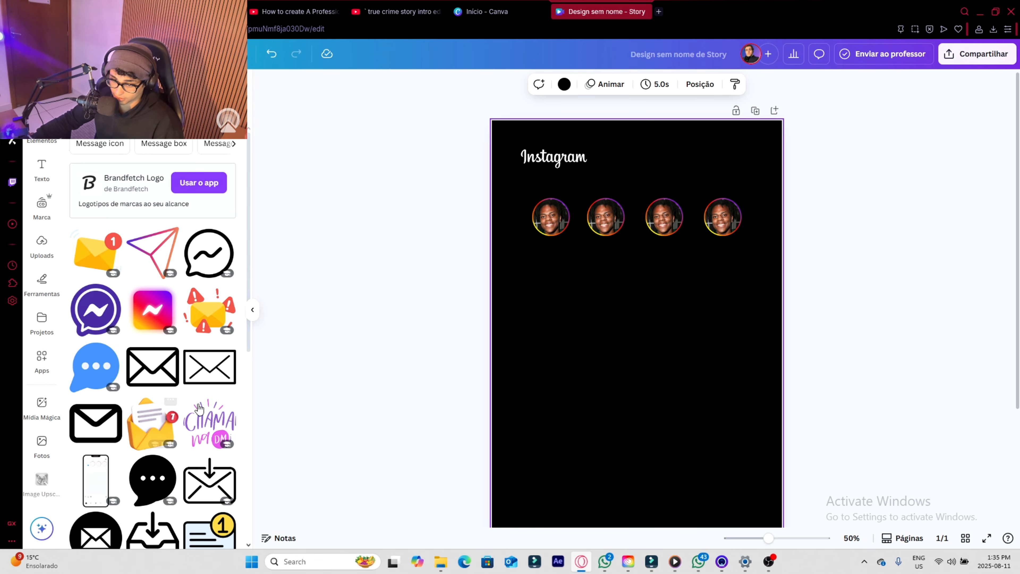
- Insert the outlined Messenger speech-bubble icon and recolour it white
click(221, 257)
drag(630, 353, 658, 298)
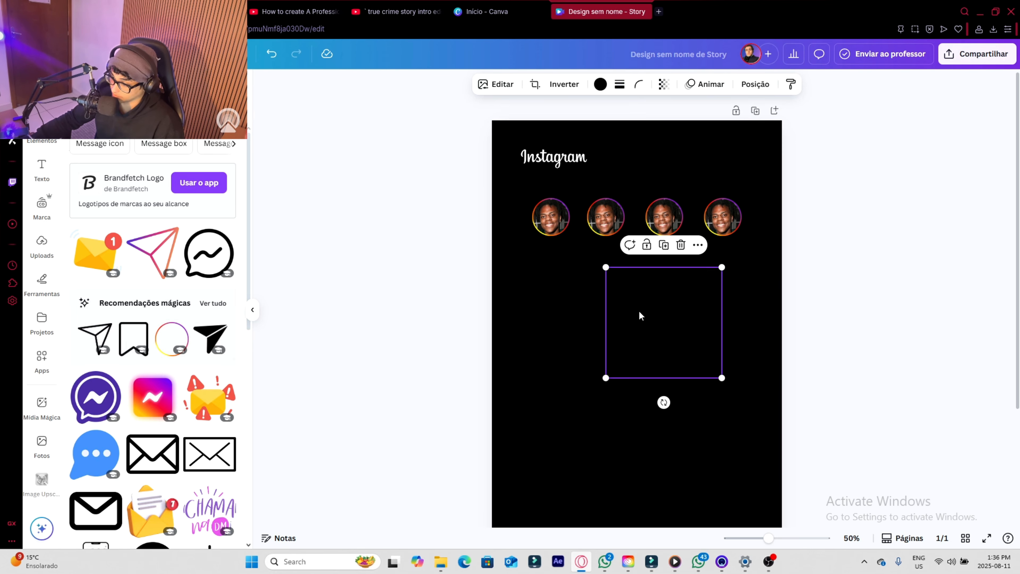
click(600, 84)
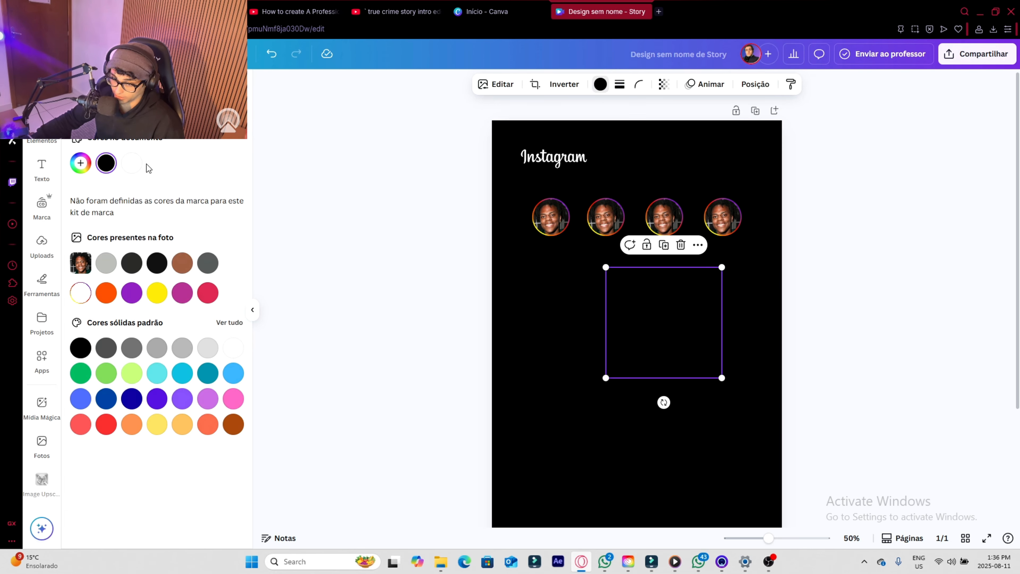
click(132, 164)
- Shrink the Messenger icon and place it in the page's upper right corner, level with the Instagram wordmark
drag(722, 267, 629, 405)
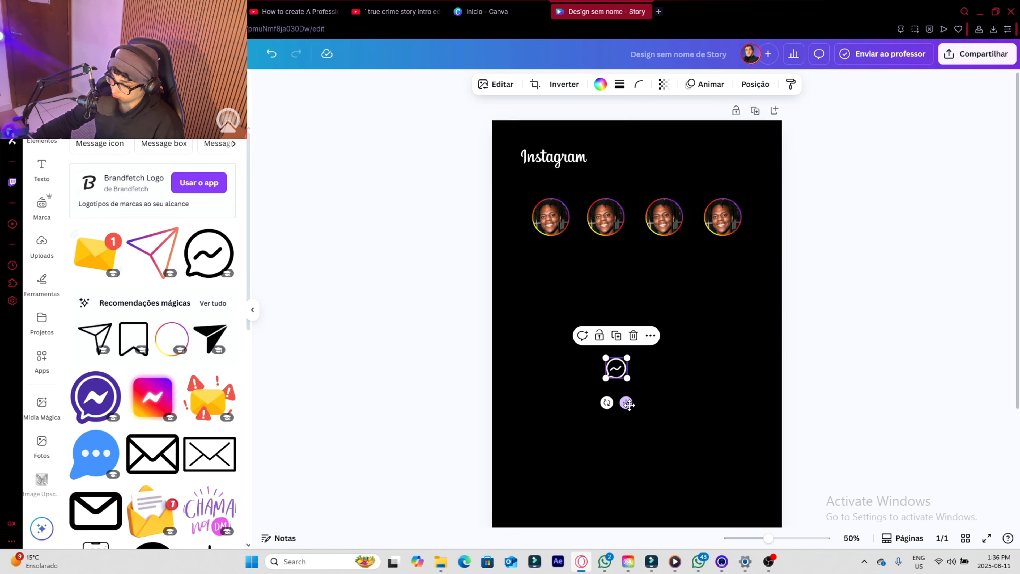
drag(617, 368, 758, 165)
drag(750, 156, 751, 158)
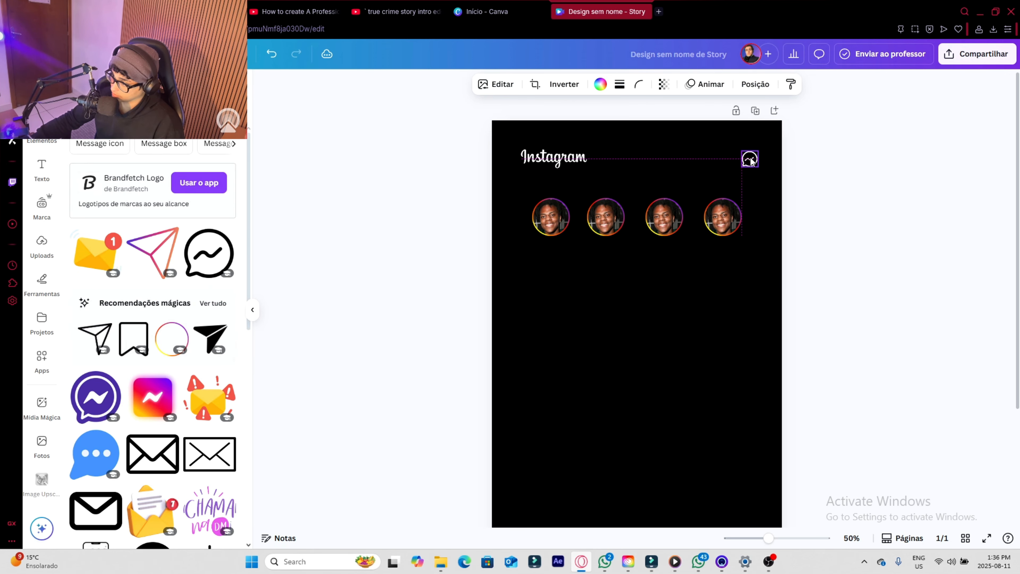
click(747, 288)
- Search the elements for a circle graphic and insert one on the page
triple_click(153, 89)
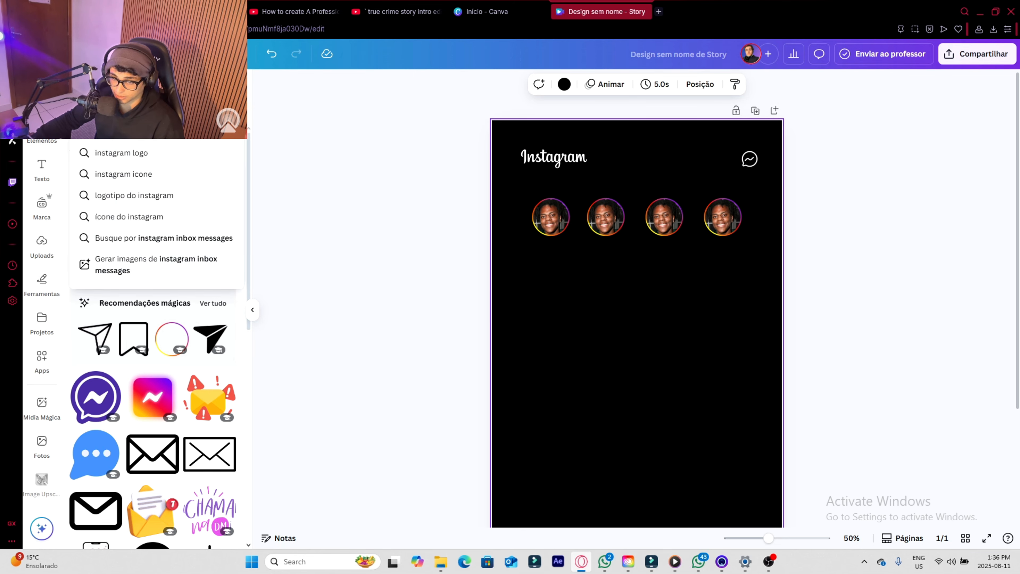
text(circul)
key(Return)
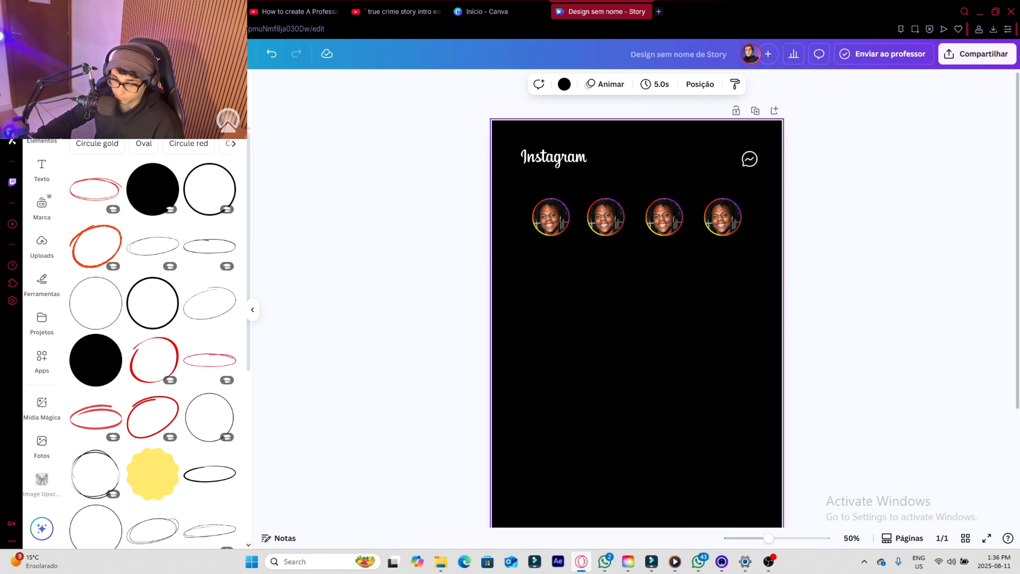
click(223, 211)
- Recolour the circle red and place it as a tiny notification dot on the Messenger icon's upper right edge
click(601, 84)
click(106, 424)
drag(695, 320, 761, 175)
click(731, 346)
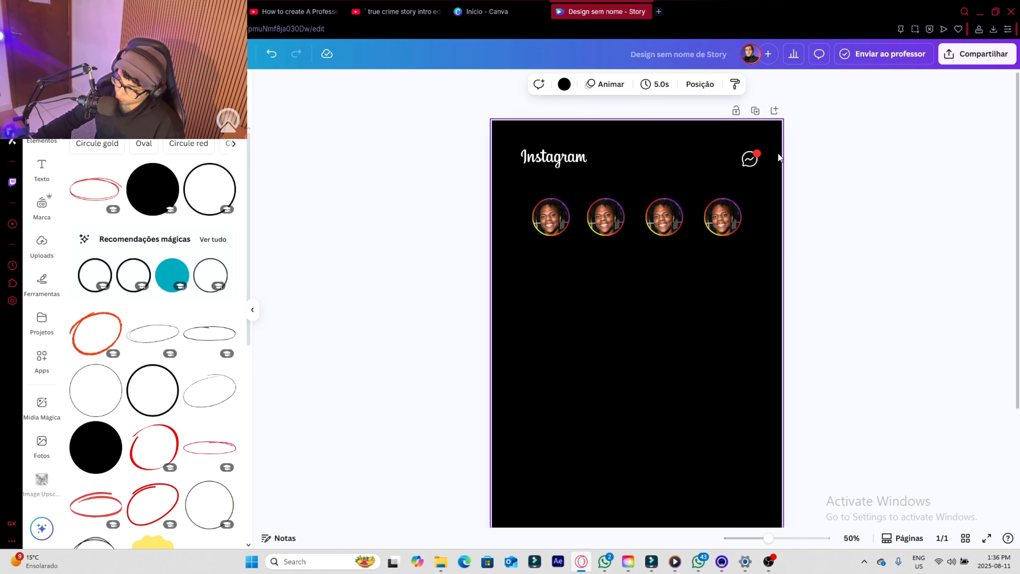
- Group the Messenger icon with its red notification dot
drag(817, 128, 740, 173)
click(709, 127)
click(767, 330)
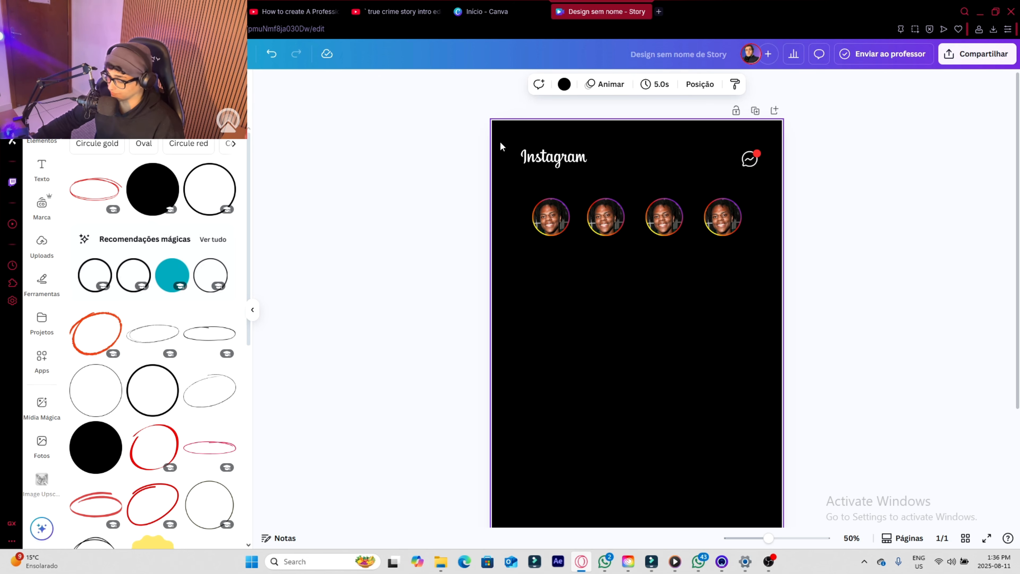
- Apply the Elevação animation, set to Entrando, to the Instagram wordmark, Messenger icon and all four story avatars together
drag(549, 156, 756, 259)
click(642, 84)
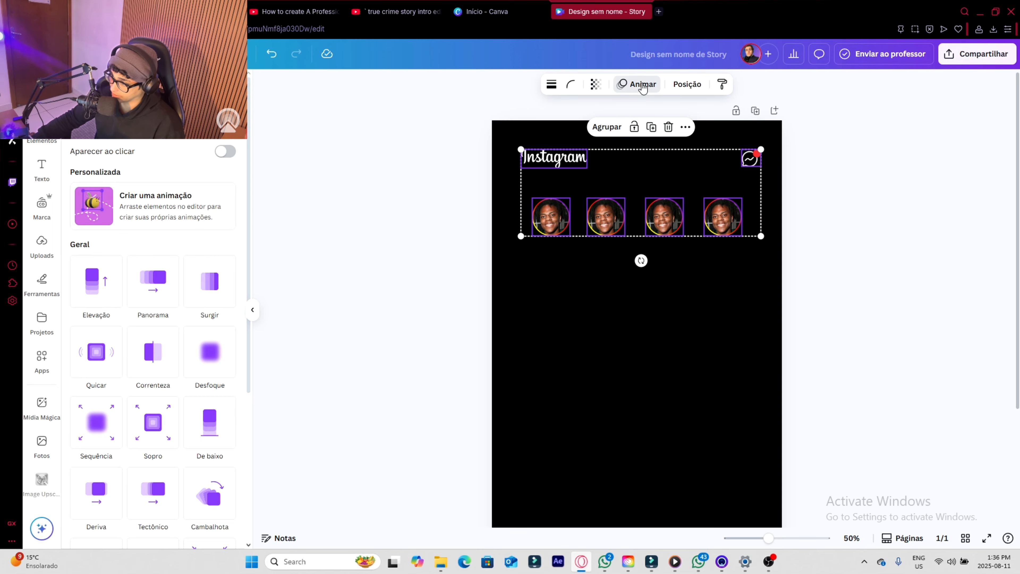
click(92, 292)
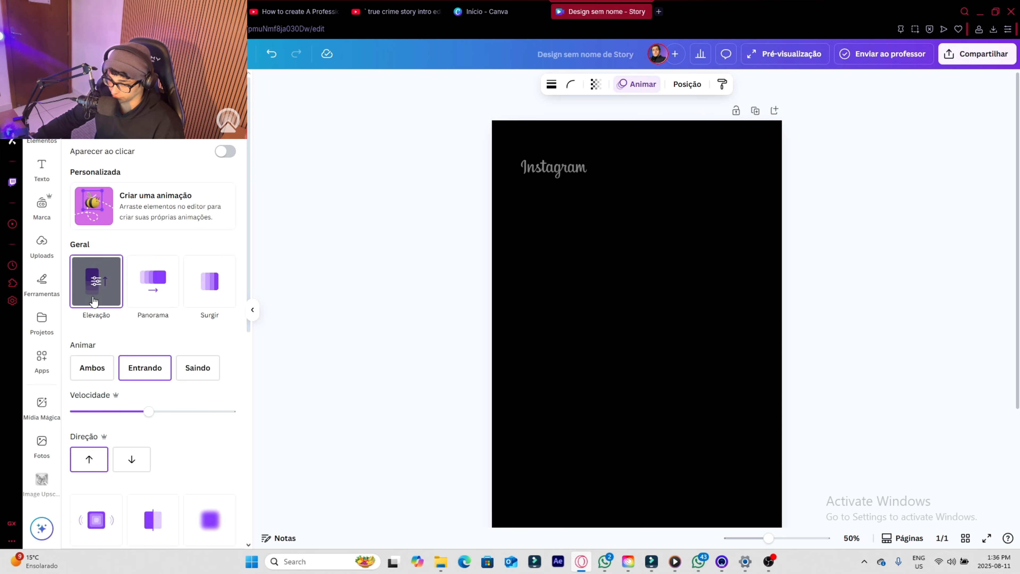
click(139, 368)
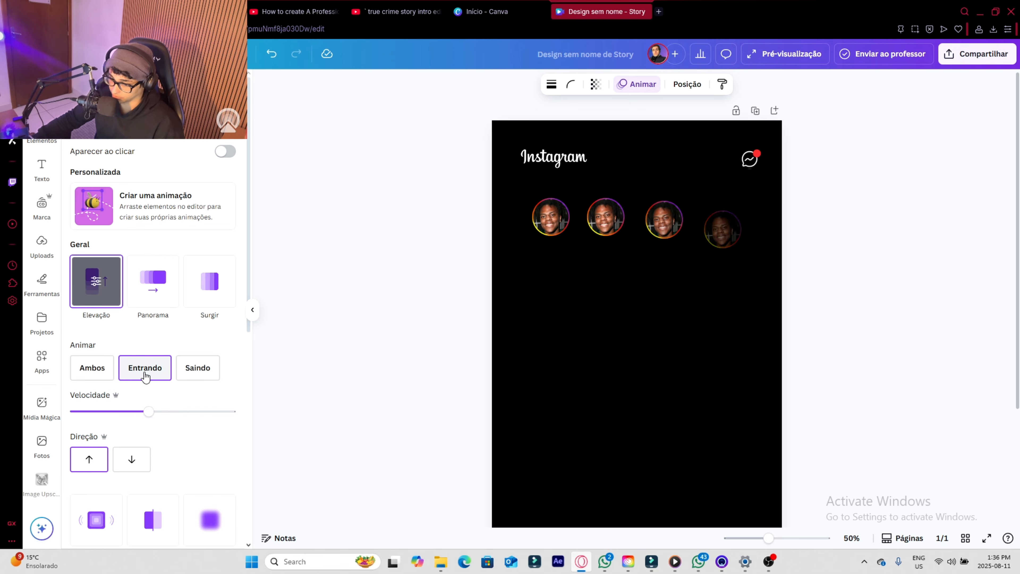
click(149, 412)
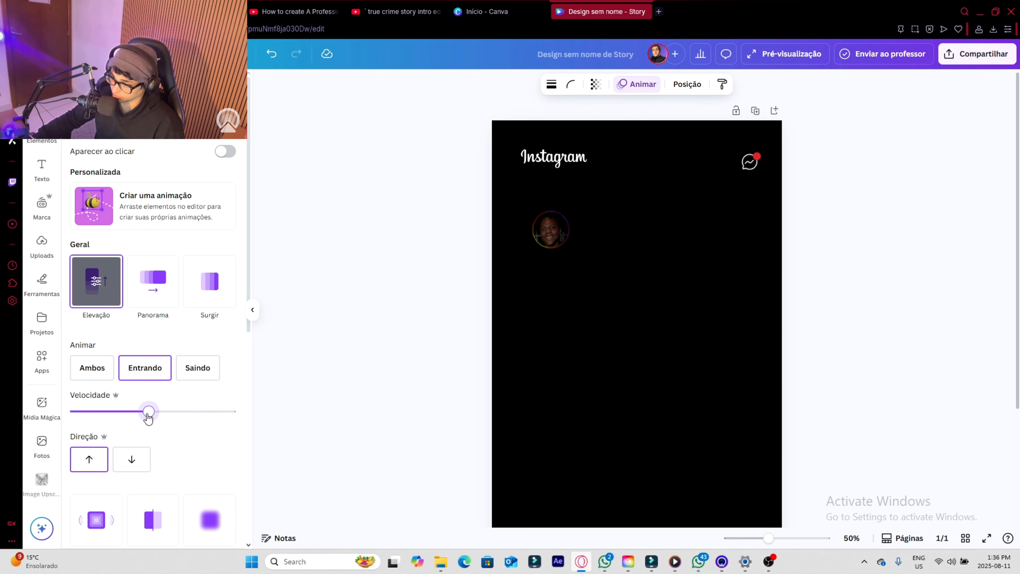
click(710, 308)
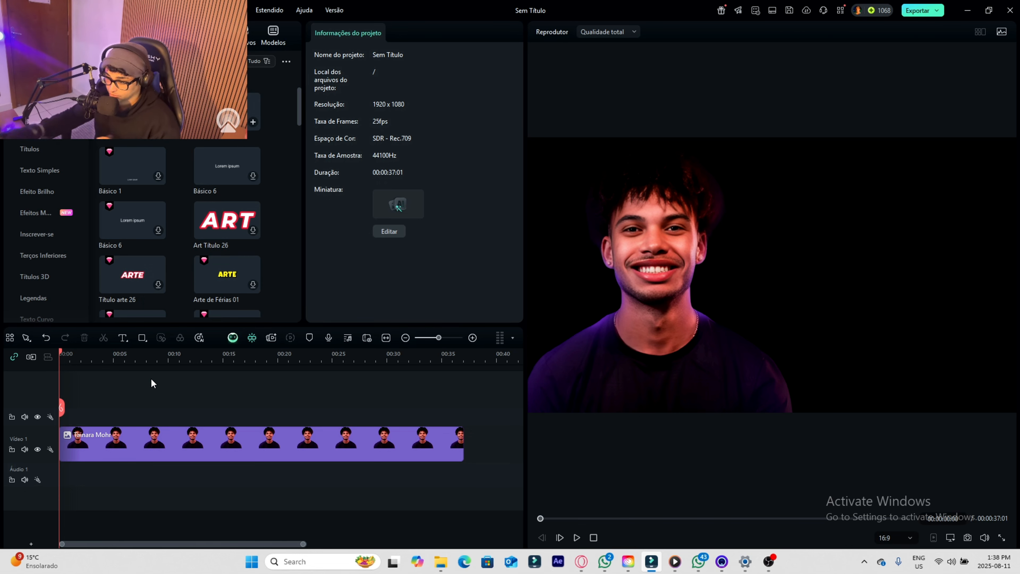
- In Filmora, position the portrait photo towards the left half of the frame, at about X -432 px and Y 0
click(267, 462)
drag(795, 337, 780, 322)
drag(836, 318, 697, 328)
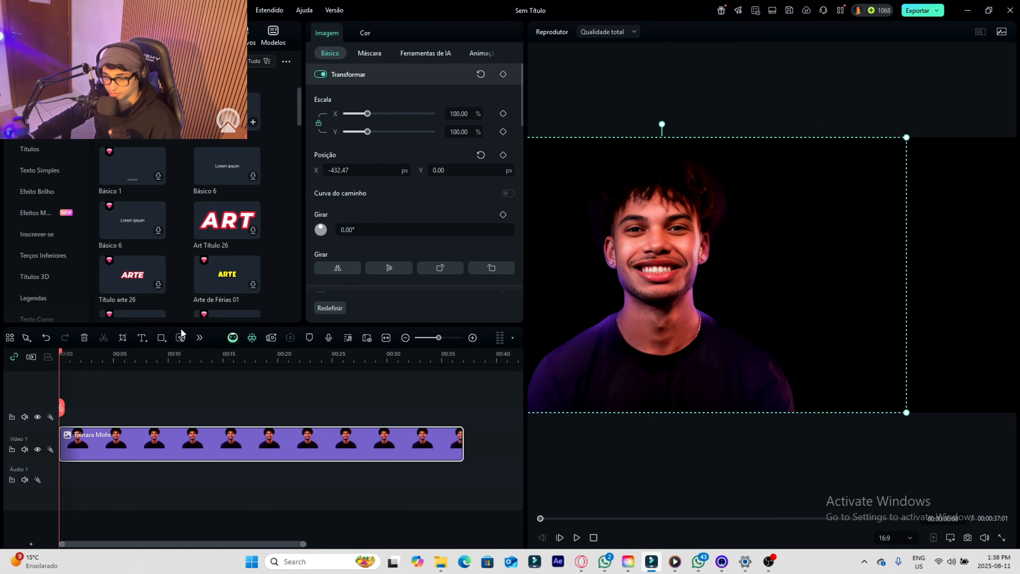
- Add a title above the portrait clip lasting the full 37:01, reading the person's first name followed by "is handsome"
drag(132, 112, 463, 416)
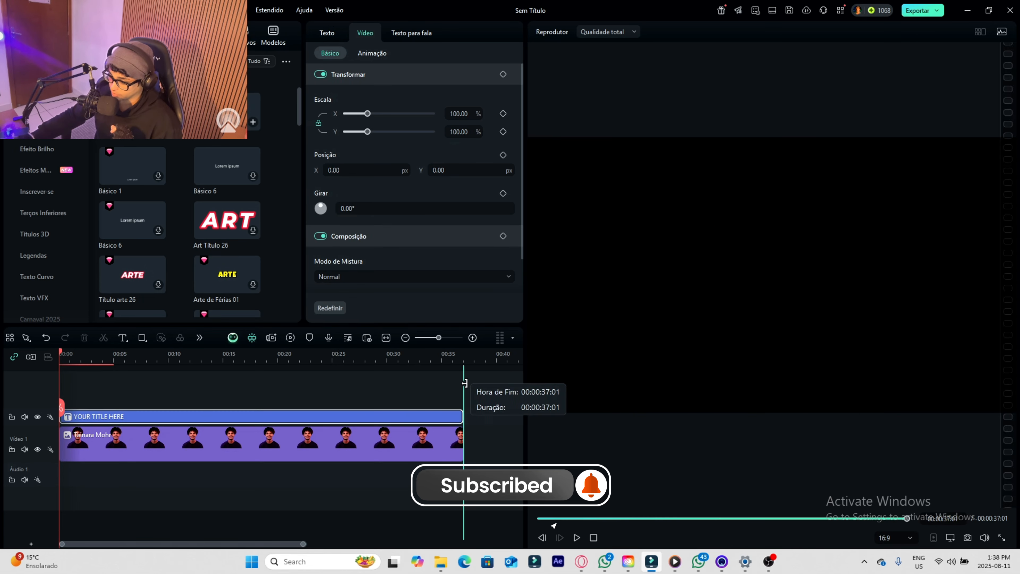
double_click(713, 244)
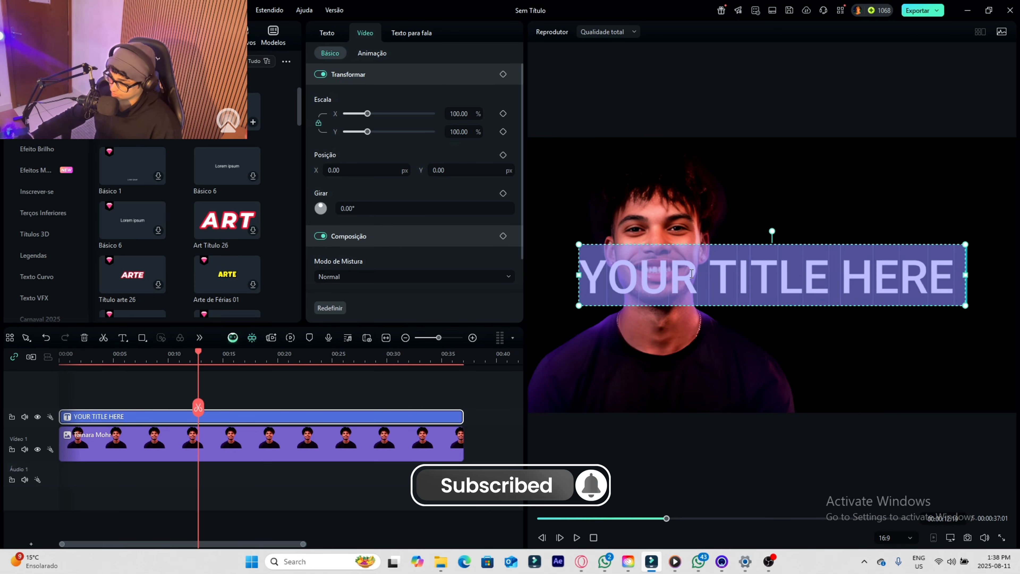
text(AIvin is handsome)
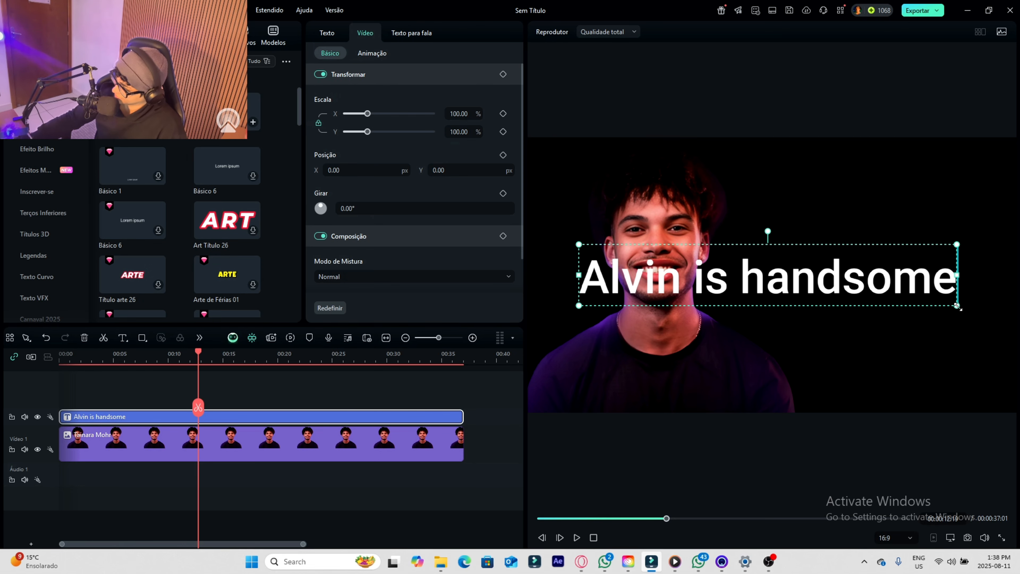
- Shrink the title and place it in the black area beside the portrait's face
drag(958, 307, 963, 278)
mouse_move(862, 295)
mouse_down()
mouse_move(795, 314)
mouse_move(824, 261)
mouse_move(840, 281)
mouse_move(774, 241)
mouse_move(836, 297)
mouse_move(872, 296)
mouse_up()
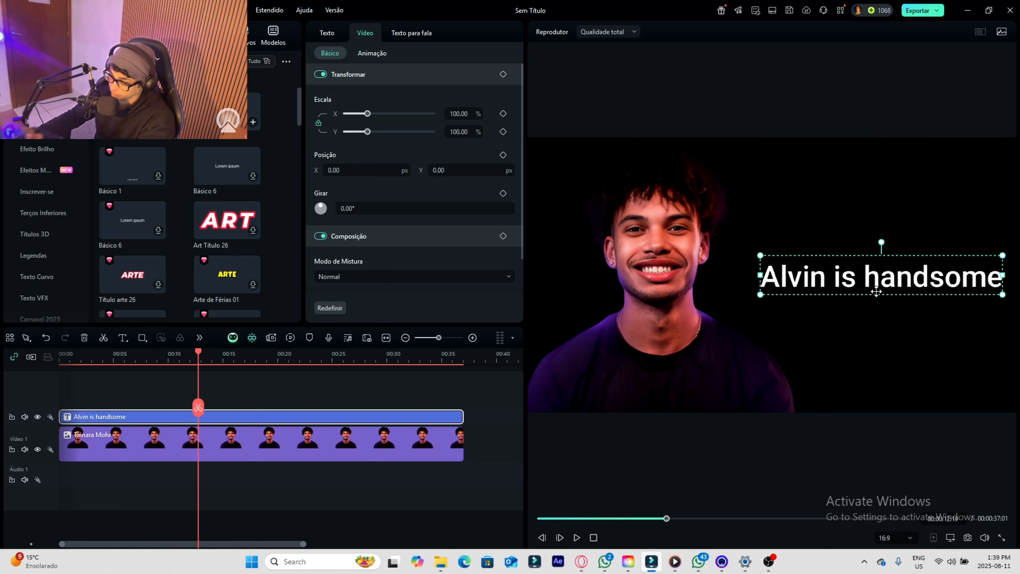
- Combine the title and photo clips into a compound clip named with the first name followed by "plus pic", at 4096x2160 (DCI 4k)
drag(328, 393, 267, 467)
right_click(259, 442)
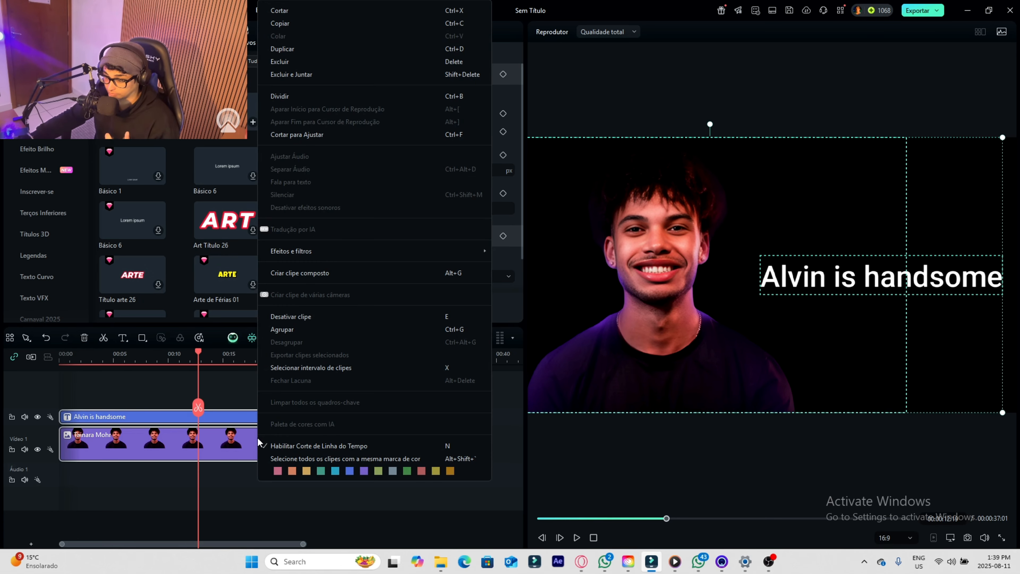
click(307, 273)
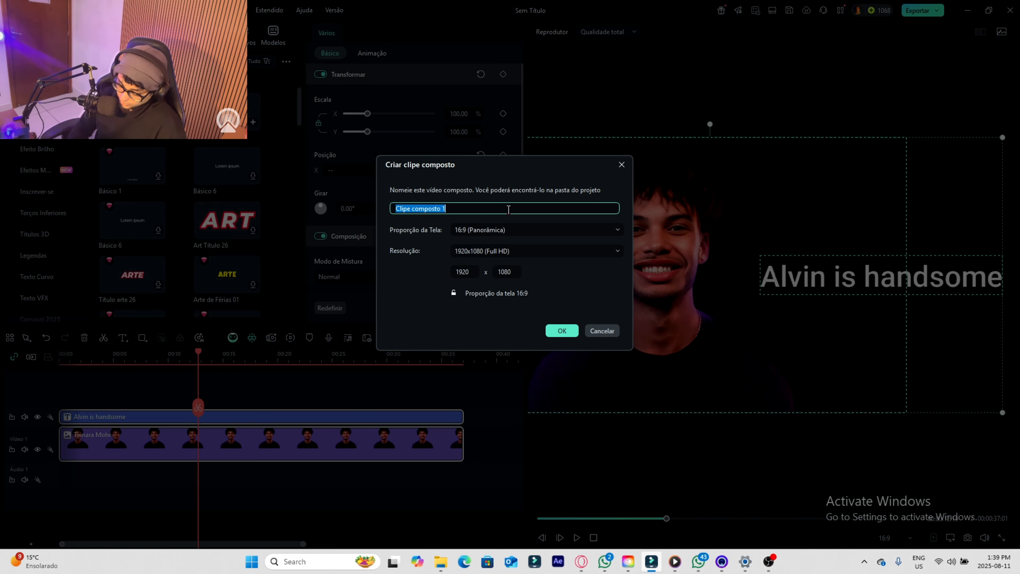
text(Alvin plus pic)
click(490, 252)
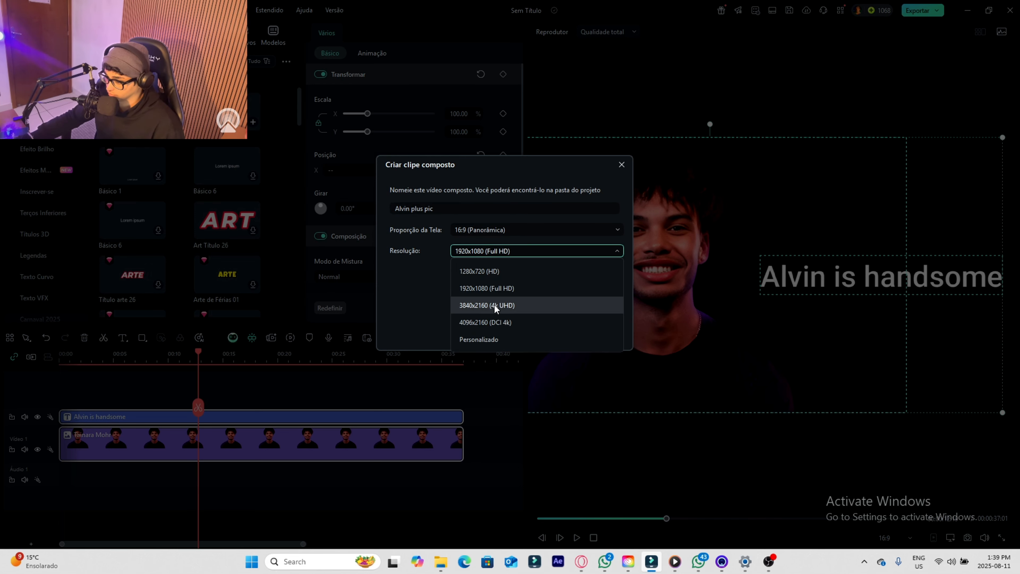
click(500, 324)
click(561, 330)
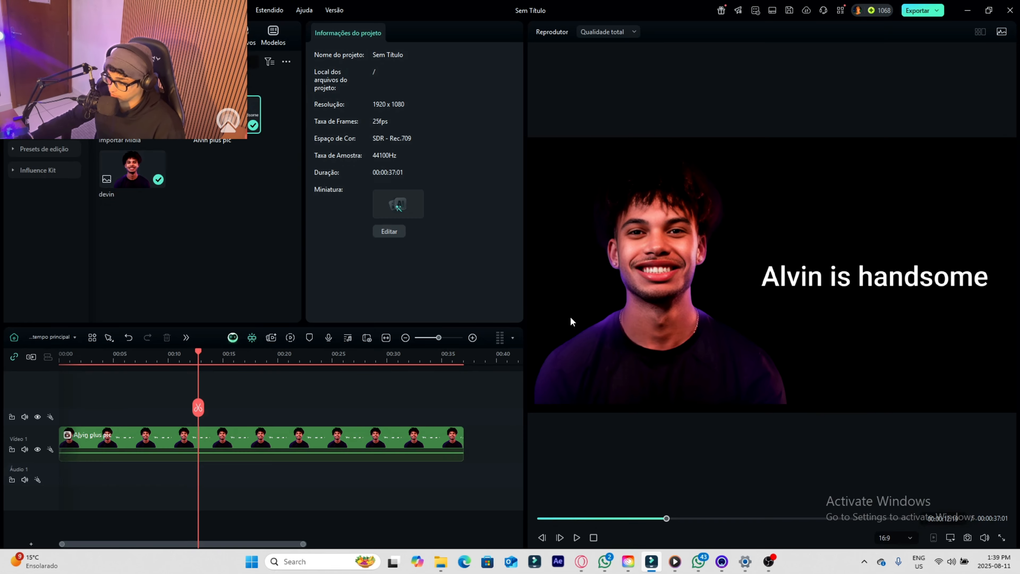
- At about 5 seconds, move the compound clip below the frame to Y -1046.25 px and add a Transform keyframe
mouse_move(801, 291)
mouse_down()
mouse_move(737, 299)
mouse_move(818, 287)
mouse_move(775, 269)
mouse_move(794, 284)
mouse_up()
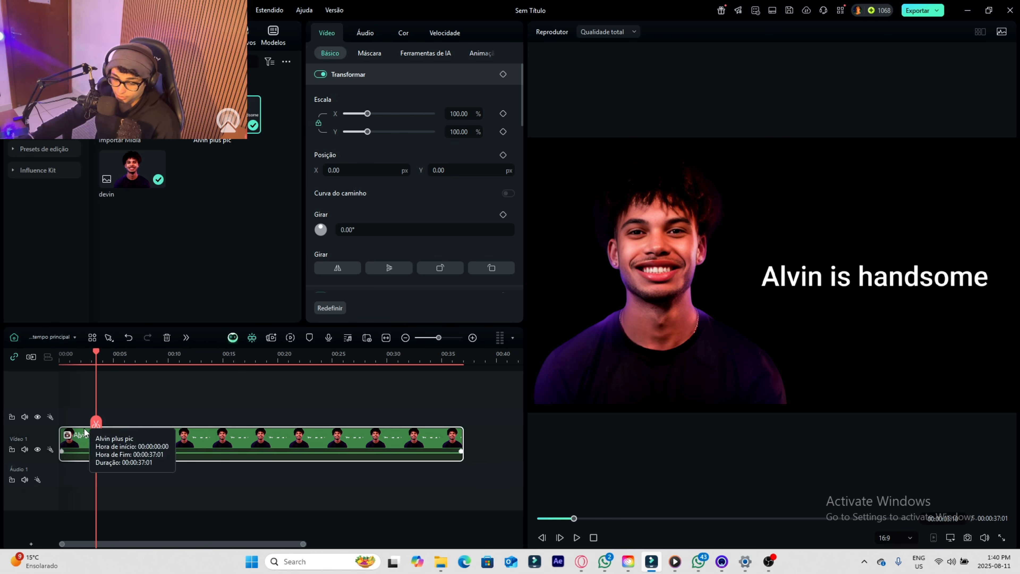
drag(95, 425, 59, 429)
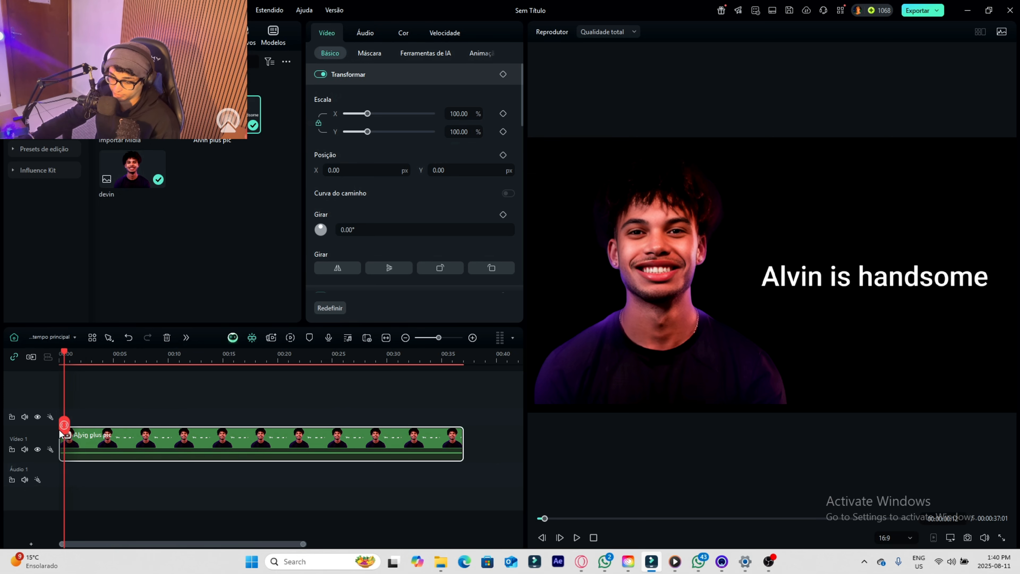
key(space)
click(120, 358)
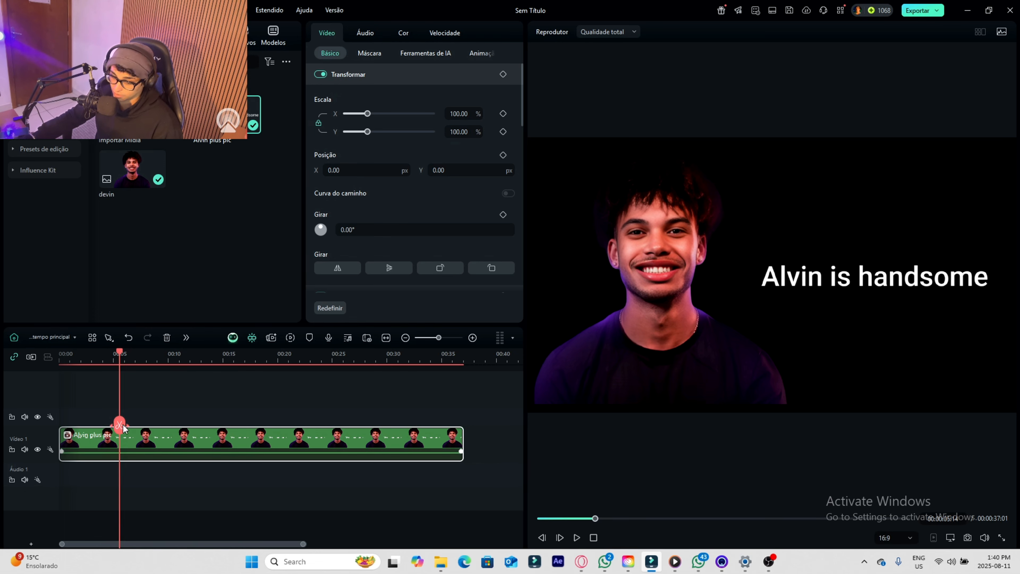
drag(644, 257, 676, 284)
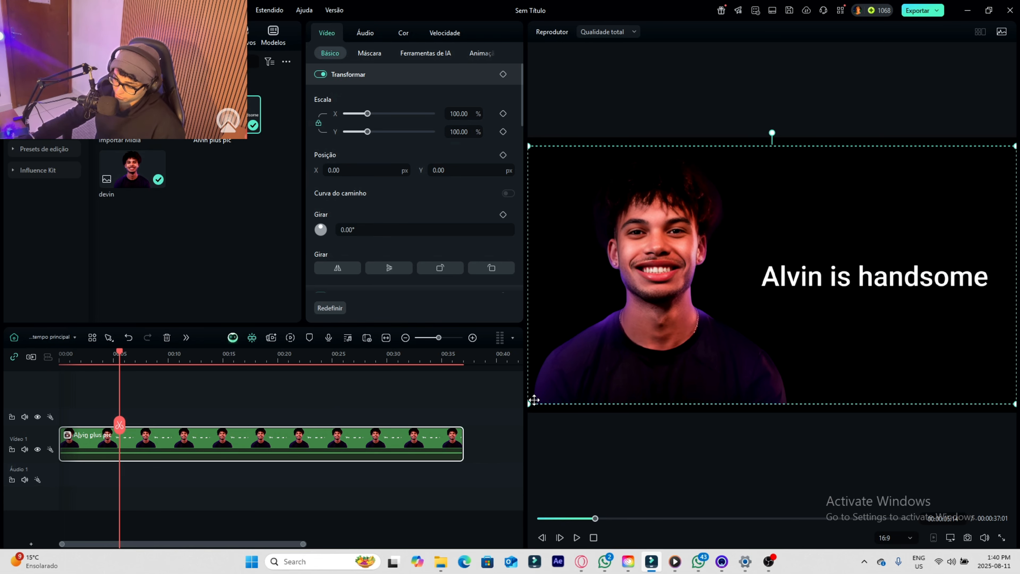
drag(702, 237, 707, 494)
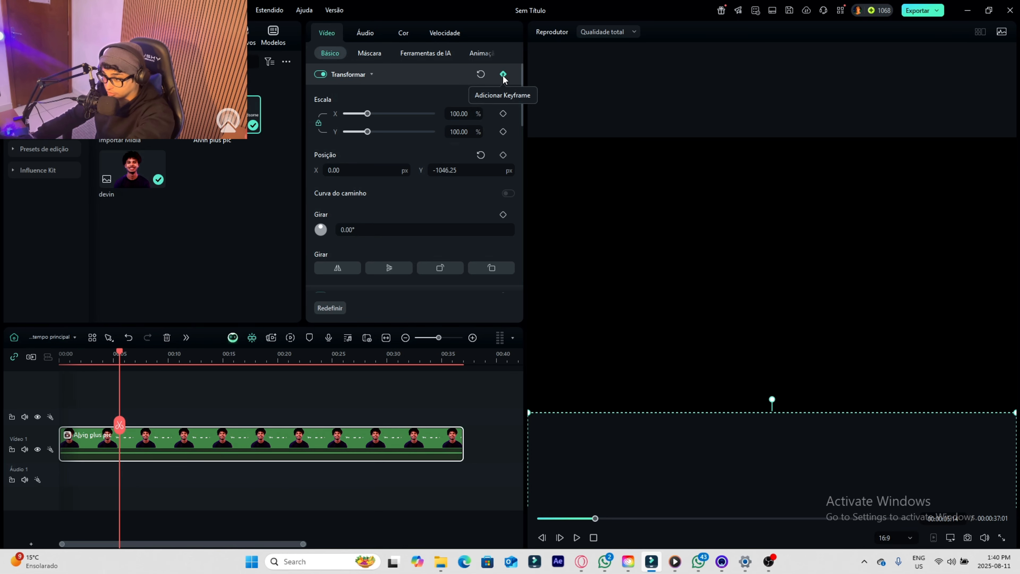
click(504, 74)
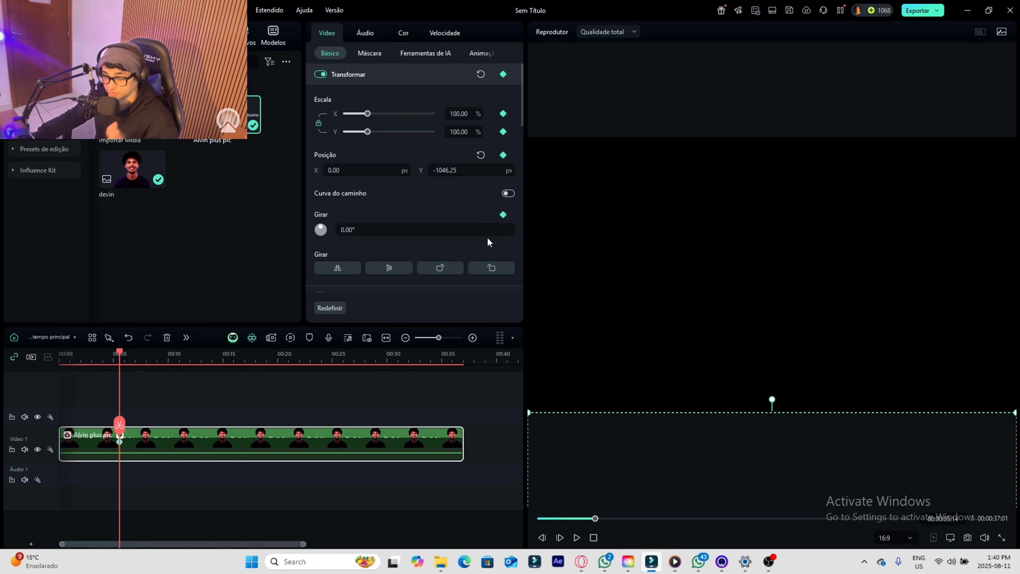
- Set a second Transform keyframe at about 8 seconds that brings the compound clip back into frame at Y 1.75 px
drag(124, 427, 157, 434)
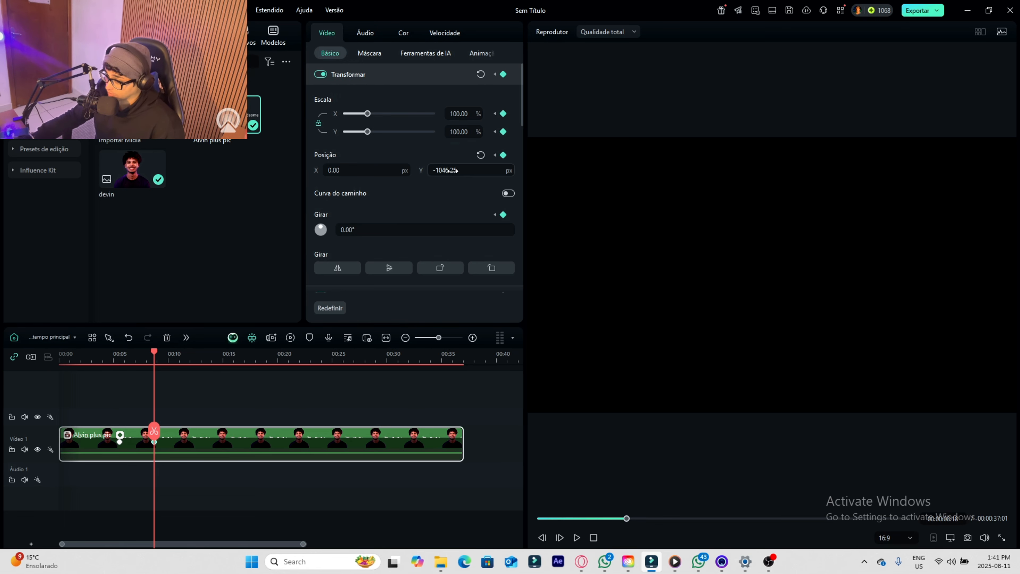
drag(456, 170, 434, 172)
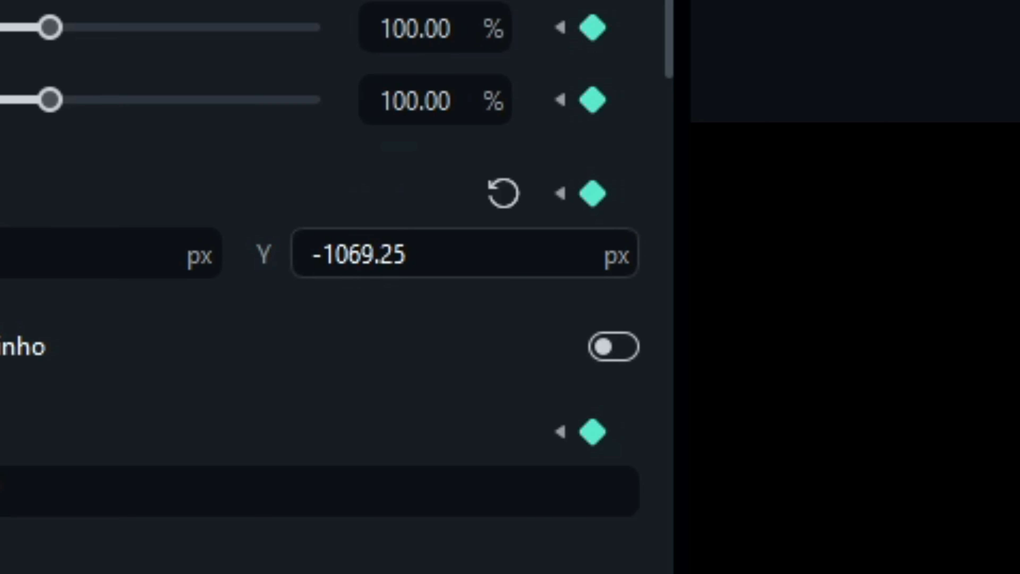
drag(345, 255, 437, 255)
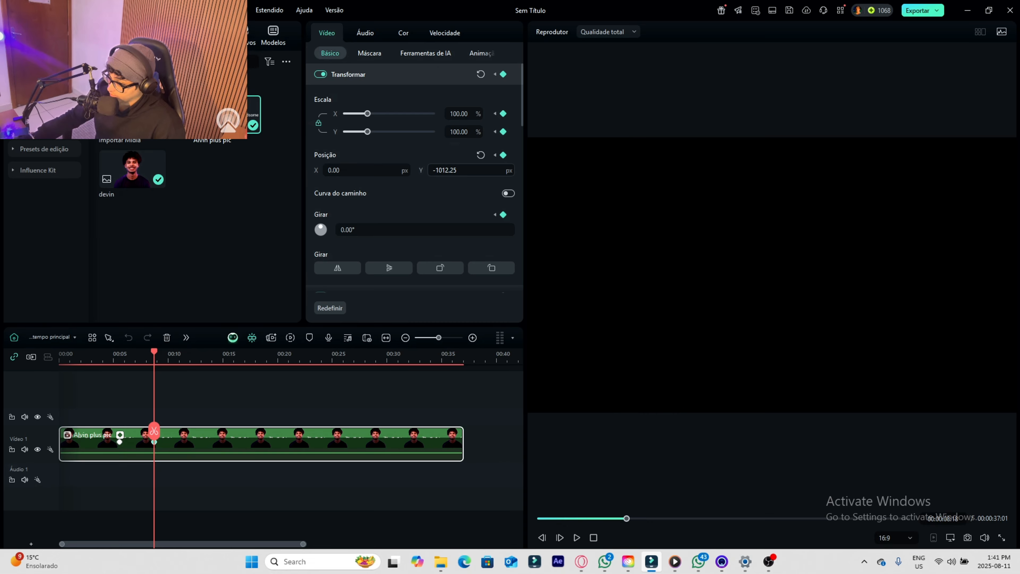
mouse_move(445, 171)
mouse_down()
mouse_move(362, 170)
mouse_move(1019, 170)
mouse_move(446, 168)
mouse_up()
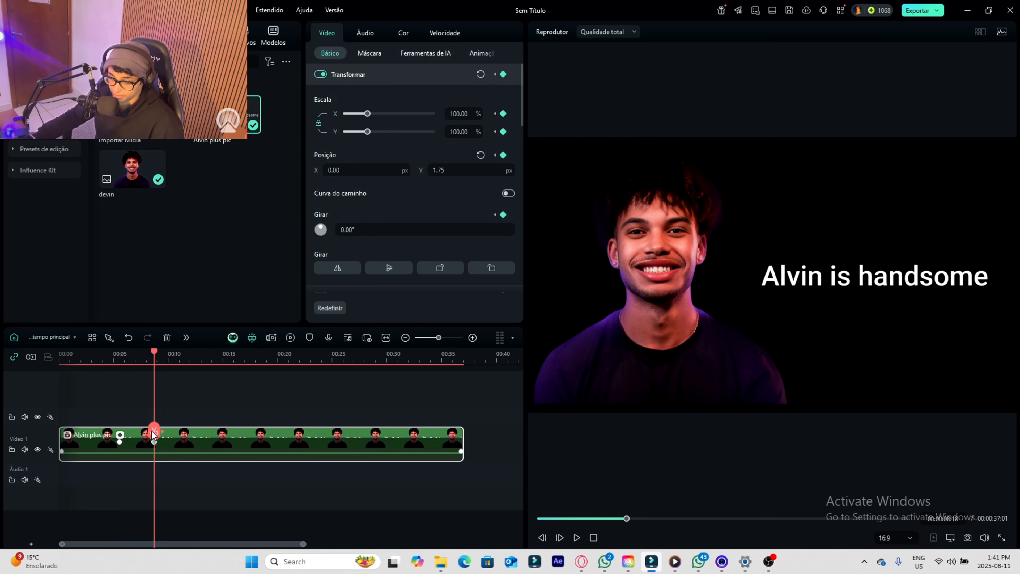
- Preview the slide-up and speed it up by moving the second keyframe closer to the first, at about 6 seconds
drag(149, 435, 117, 432)
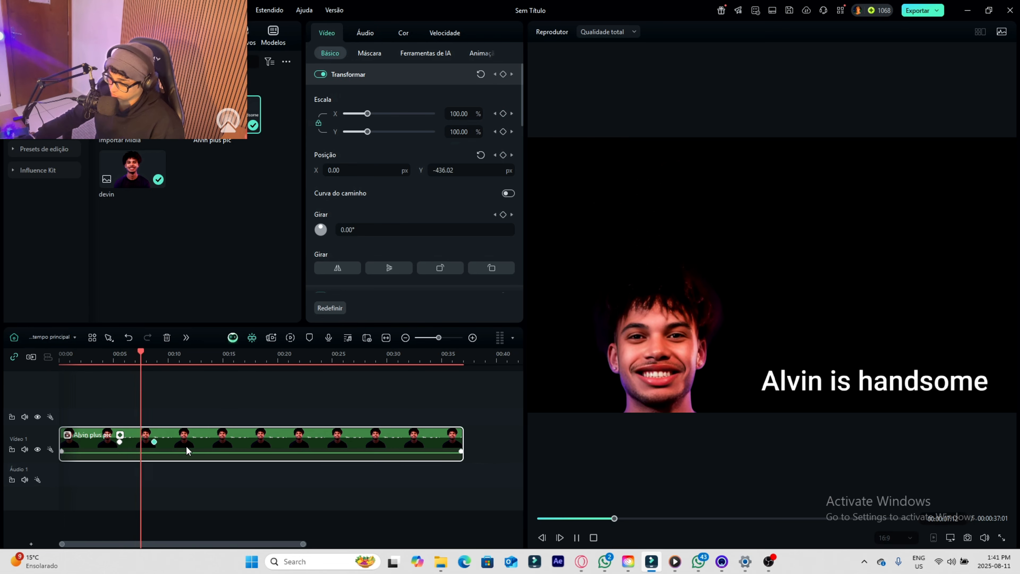
key(space)
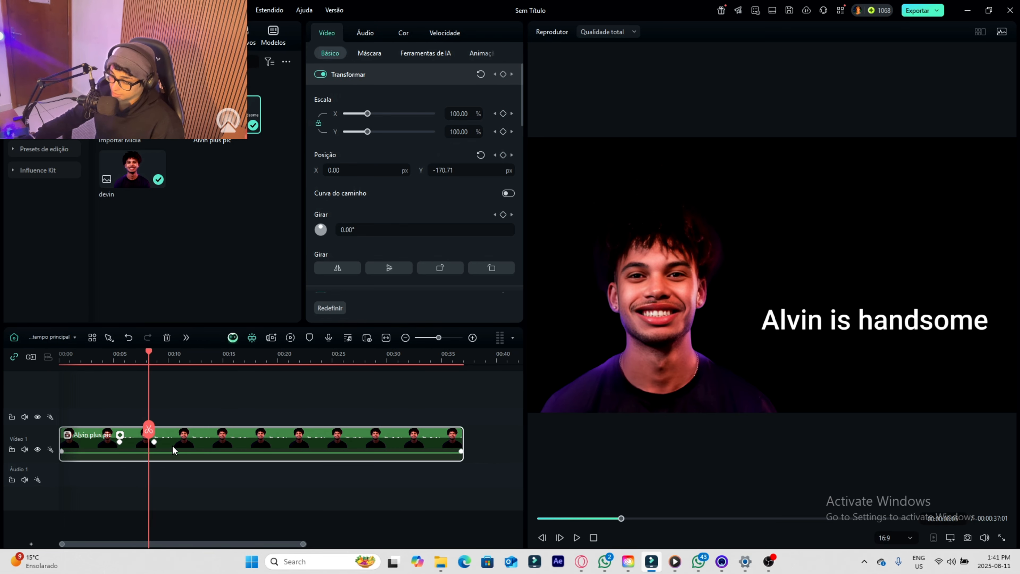
click(153, 443)
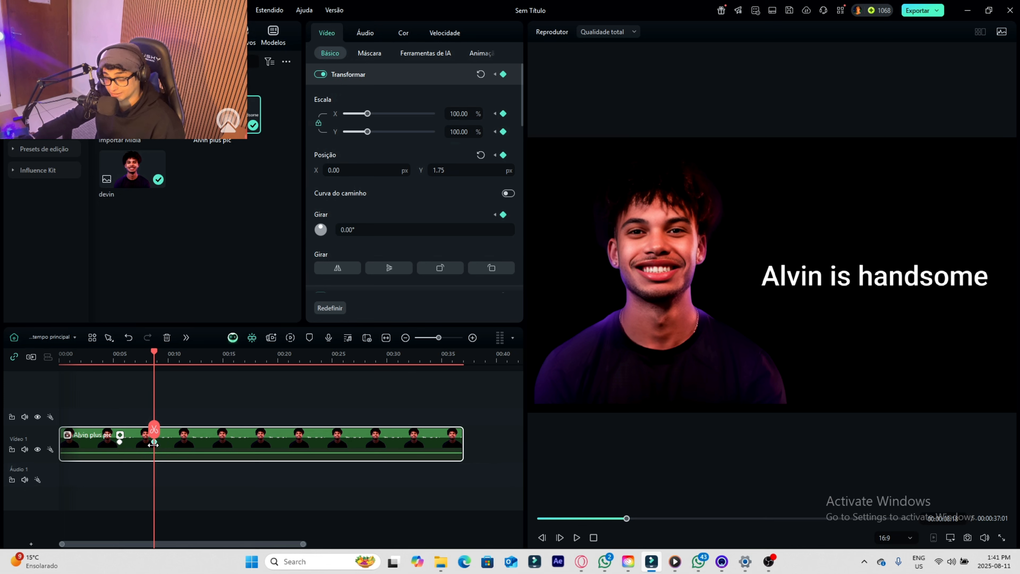
drag(153, 443, 140, 442)
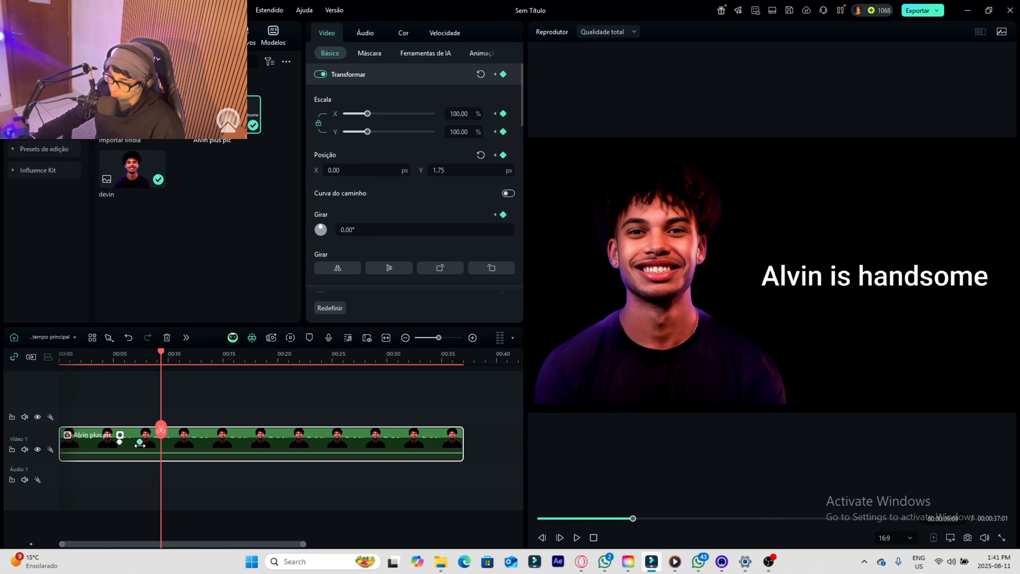
drag(138, 445, 114, 431)
click(136, 444)
- Play back the shortened slide-up animation from just before the first keyframe
key(space)
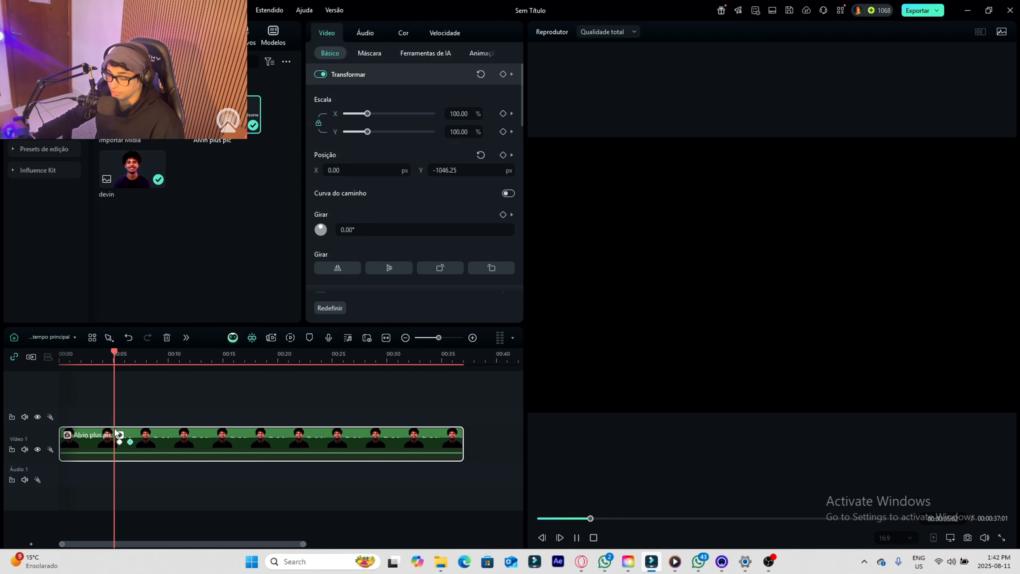
key(space)
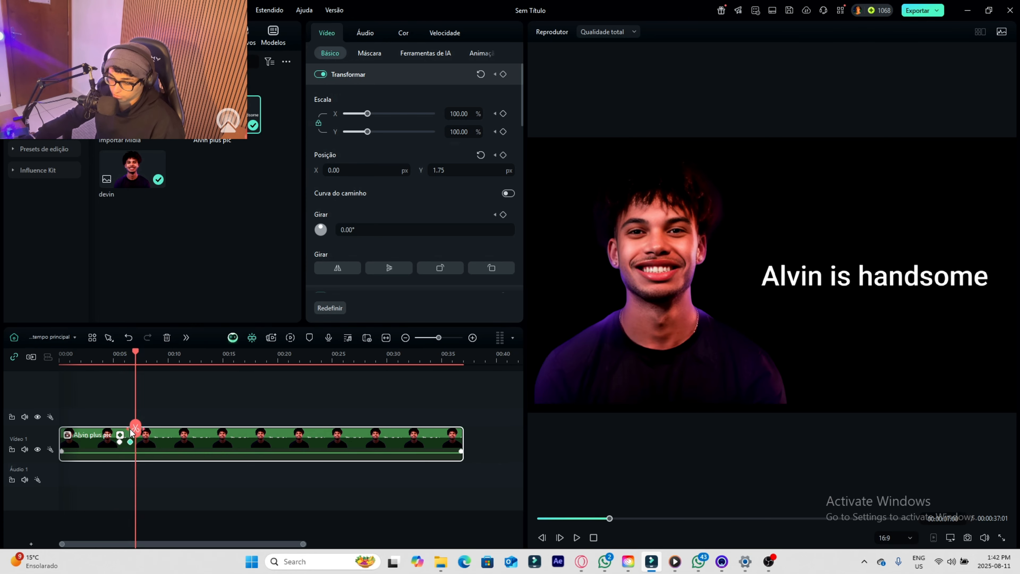
drag(130, 433, 106, 433)
key(space)
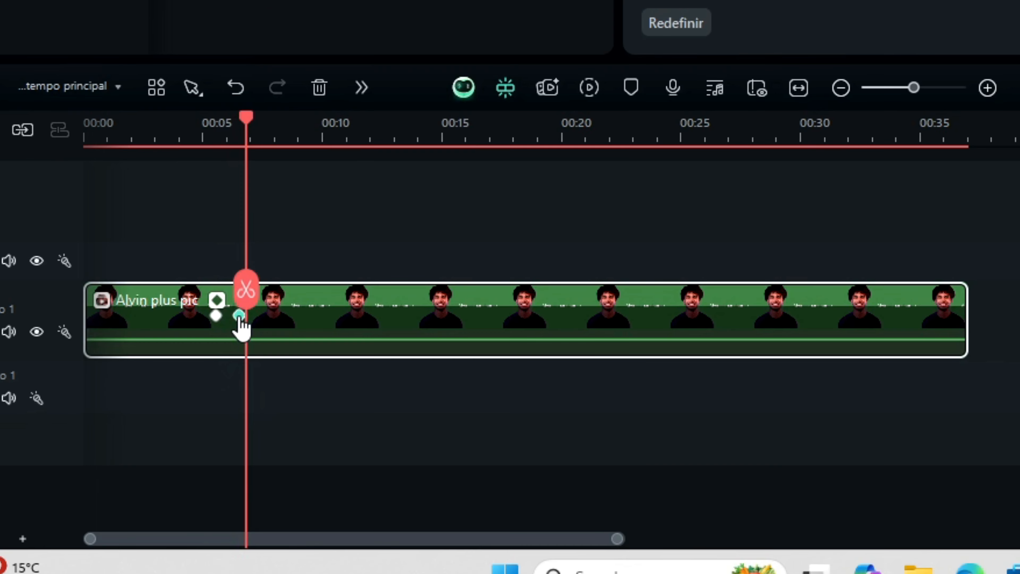
- Select all of the compound clip's keyframes, bring up their Bézier curve options and show the keyframe animation graph
right_click(241, 317)
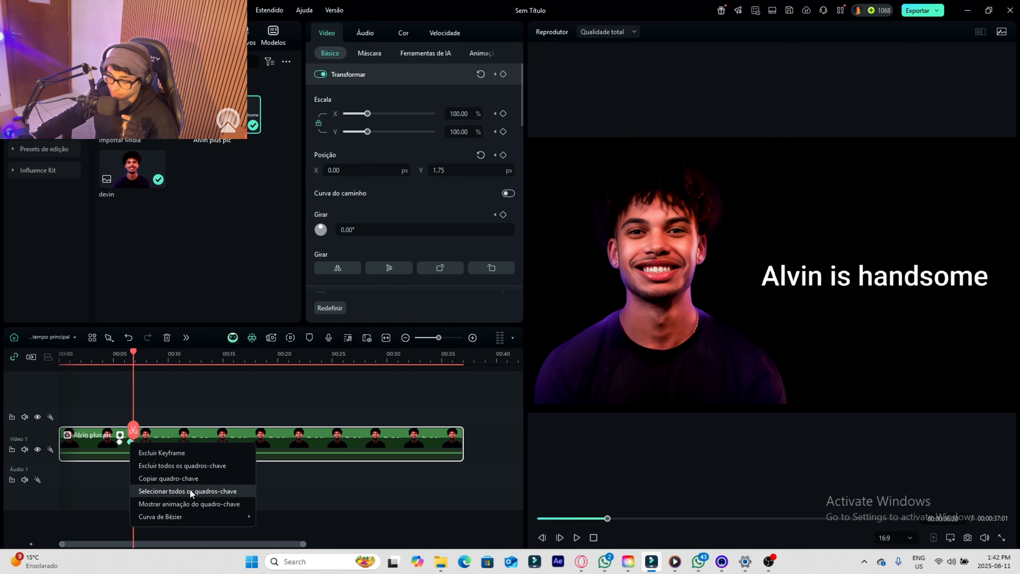
click(164, 490)
right_click(130, 443)
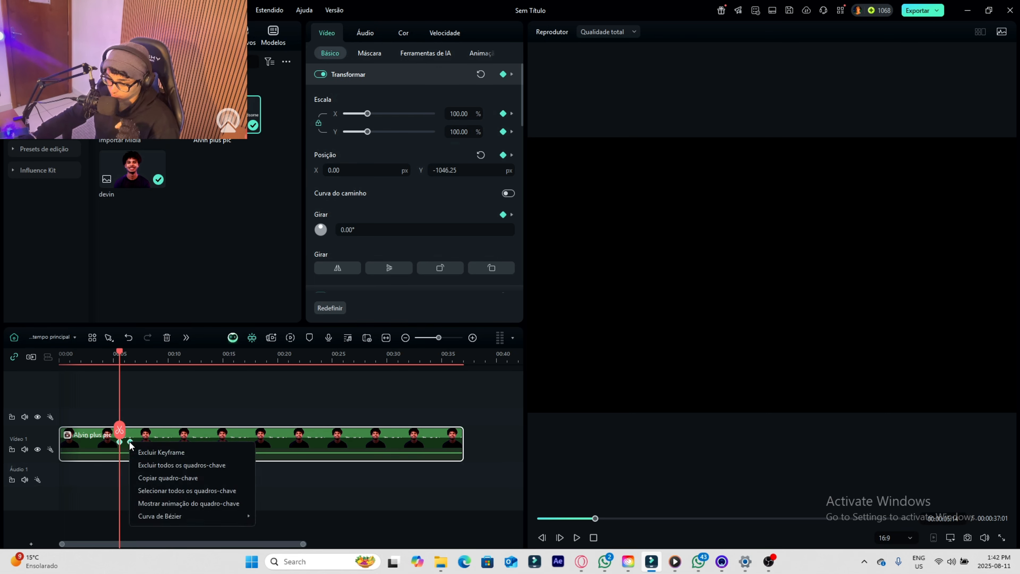
mouse_move(217, 515)
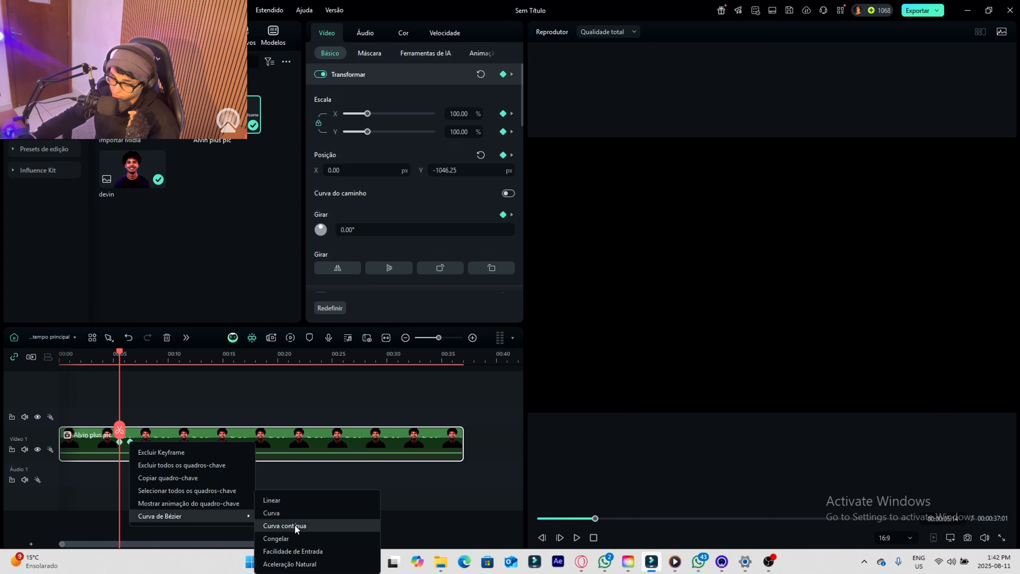
click(392, 494)
scroll(127, 468, down, 1)
- Play the keyframed section with the animation graph expanded to check the slide-up motion
drag(120, 430, 132, 438)
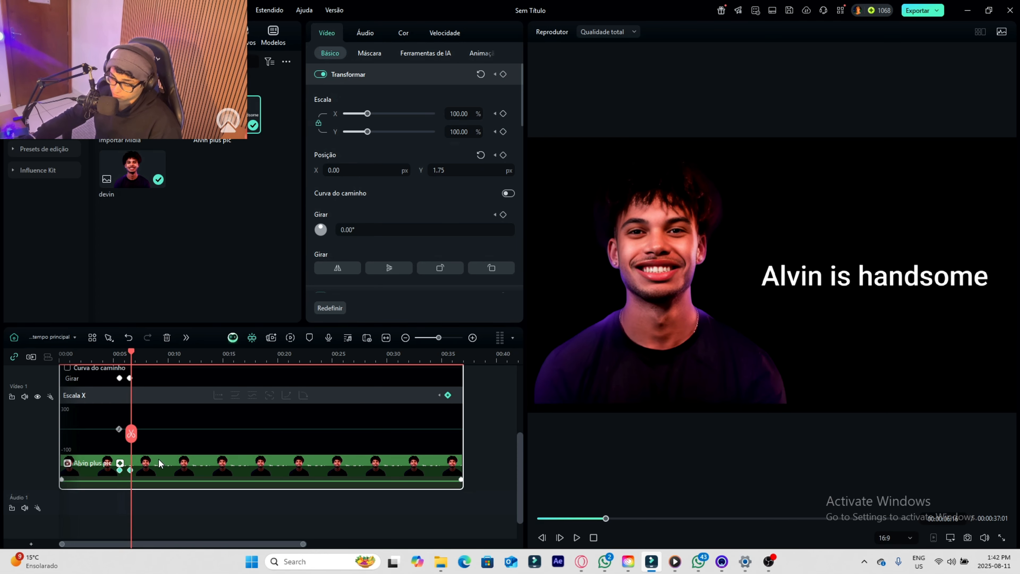
click(119, 435)
key(space)
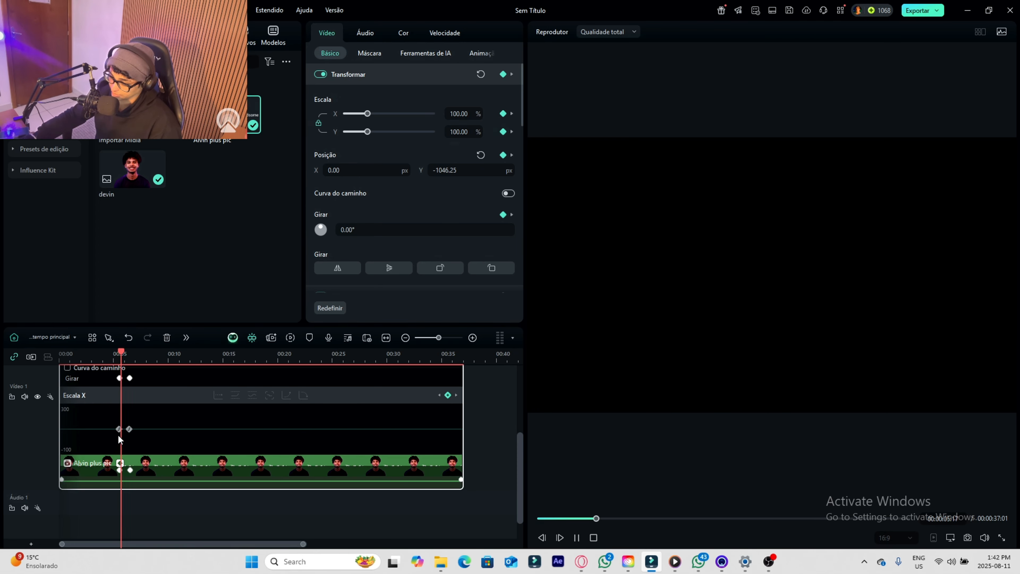
- Stop the playback of the slide-up animation
key(space)
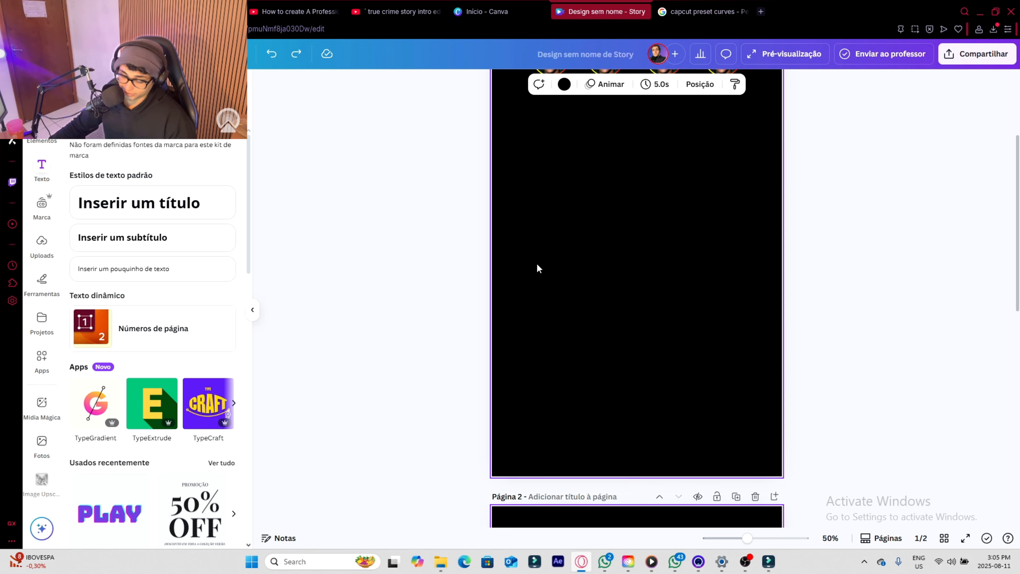
- In the Canva story design, paste the Instagram reference screenshot and move it from page 1 onto page 2
key(ctrl+v)
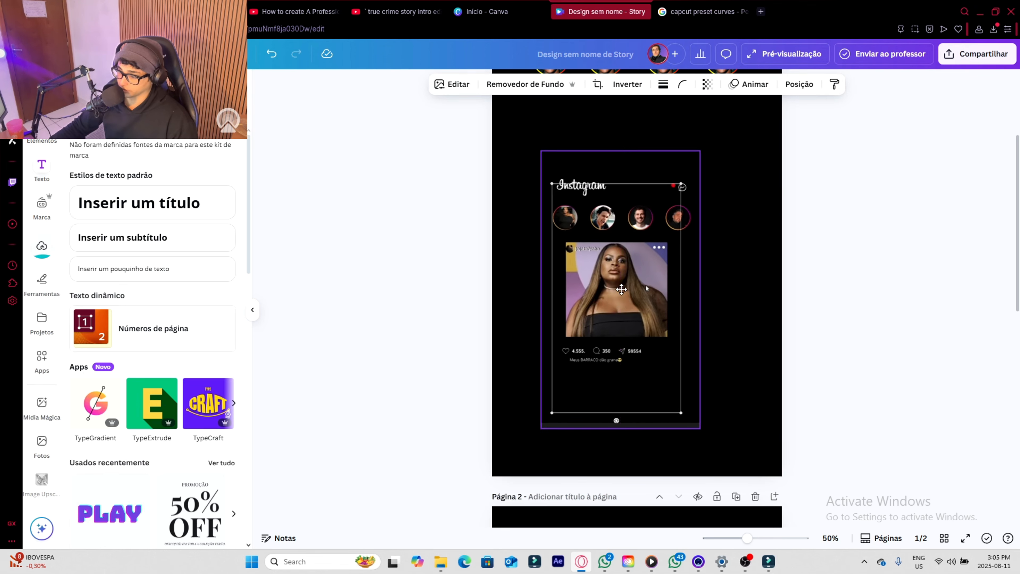
scroll(616, 294, up, 3)
scroll(616, 296, down, 5)
drag(631, 294, 646, 340)
scroll(641, 299, down, 5)
scroll(650, 340, down, 3)
scroll(662, 300, up, 1)
drag(656, 292, 661, 344)
scroll(685, 467, down, 1)
- Add a blank third page and enlarge the Instagram reference screenshot to fill most of page 2
click(640, 511)
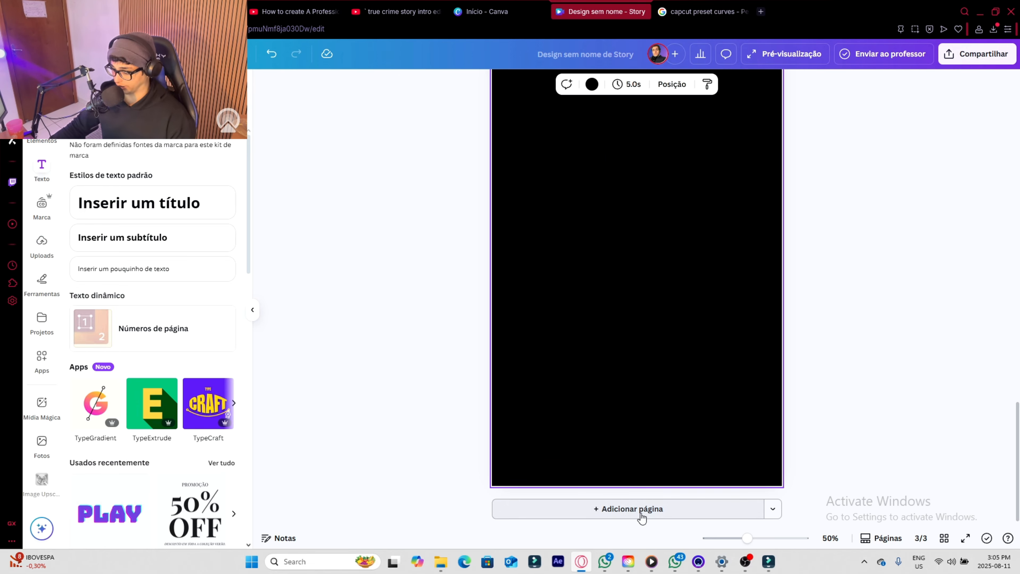
scroll(675, 402, up, 8)
drag(671, 358, 642, 339)
drag(673, 408, 790, 540)
scroll(642, 322, down, 3)
mouse_move(638, 299)
mouse_down()
mouse_move(635, 327)
mouse_move(633, 310)
mouse_up()
scroll(634, 314, up, 1)
scroll(634, 313, down, 5)
- Insert the uploaded "PRO AGENCY" image onto page 3
click(629, 417)
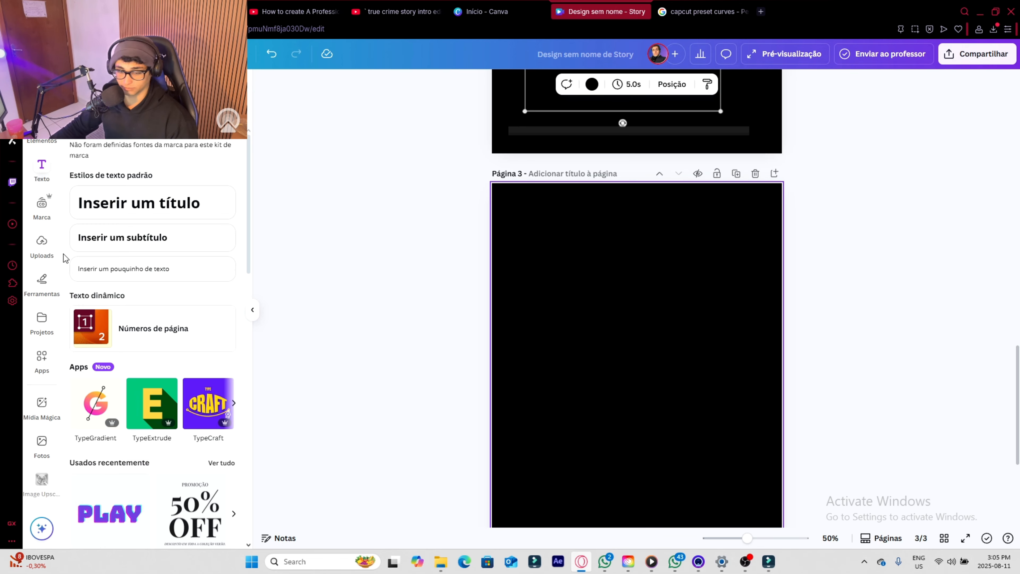
scroll(720, 382, down, 3)
click(41, 244)
scroll(173, 351, down, 6)
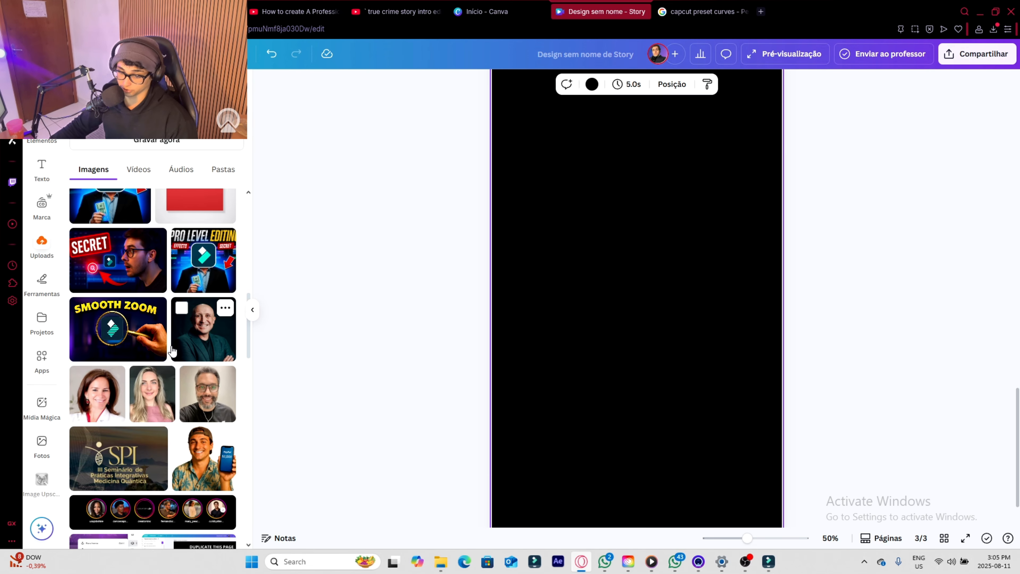
scroll(172, 351, down, 15)
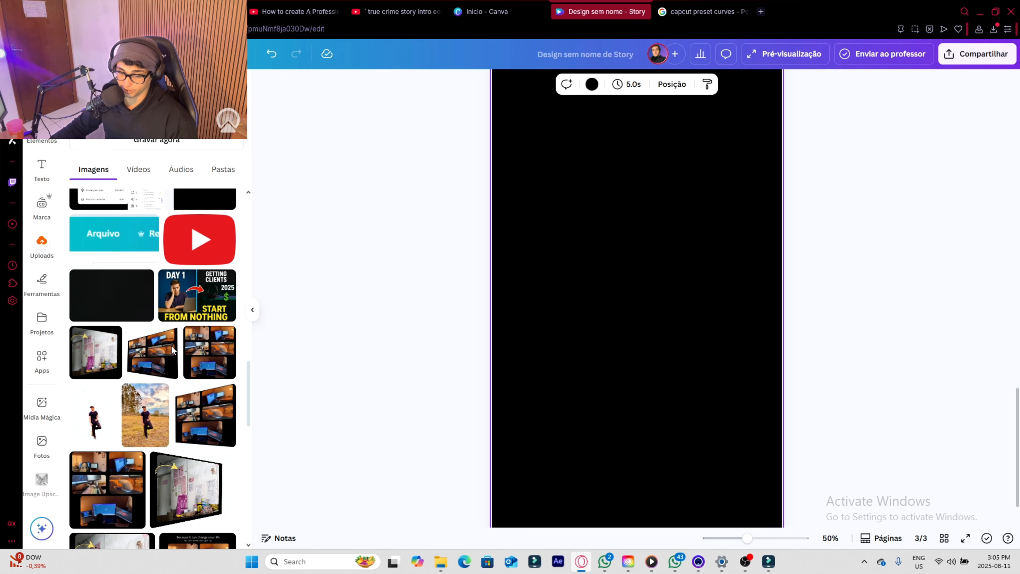
scroll(176, 350, down, 15)
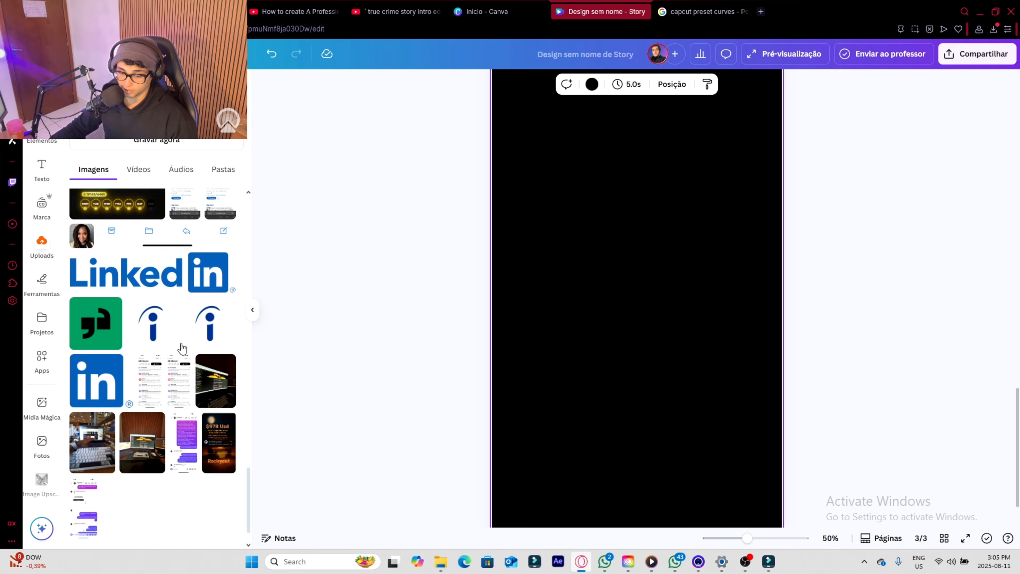
scroll(182, 349, down, 2)
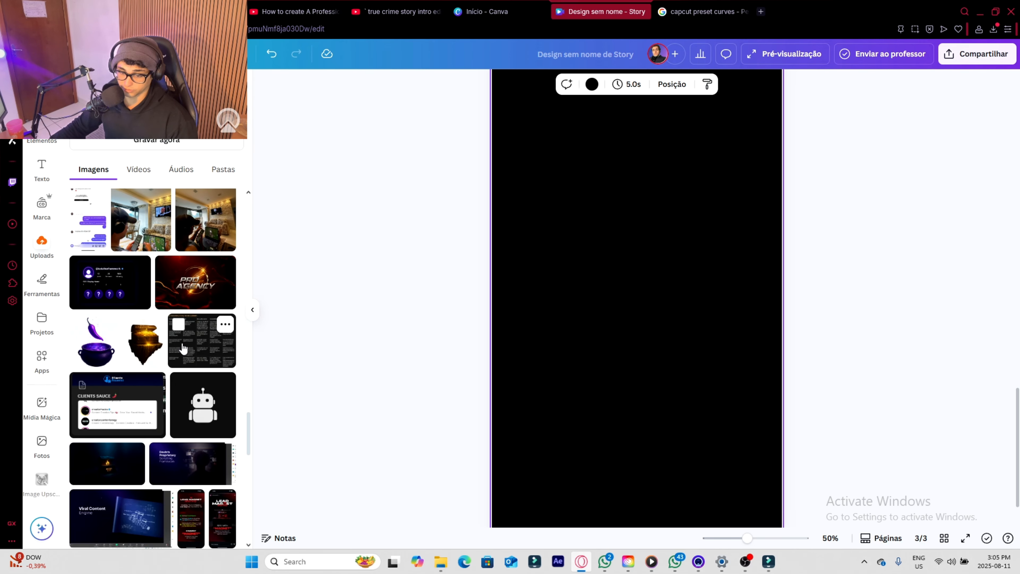
click(219, 273)
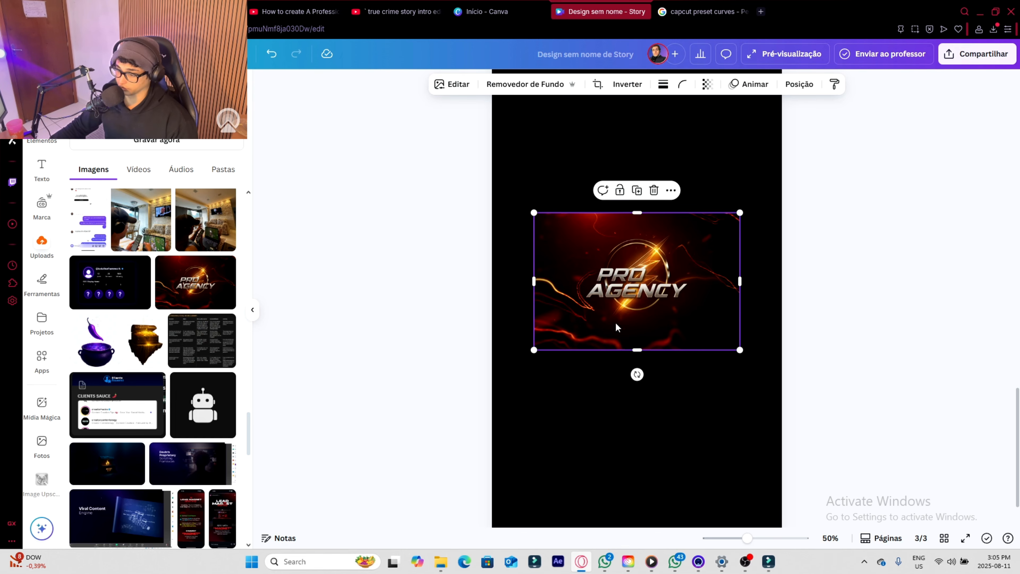
- Extend the PRO AGENCY image into a taller portrait post, narrow it slightly and centre it on page 3
drag(638, 348, 640, 447)
drag(674, 378, 664, 334)
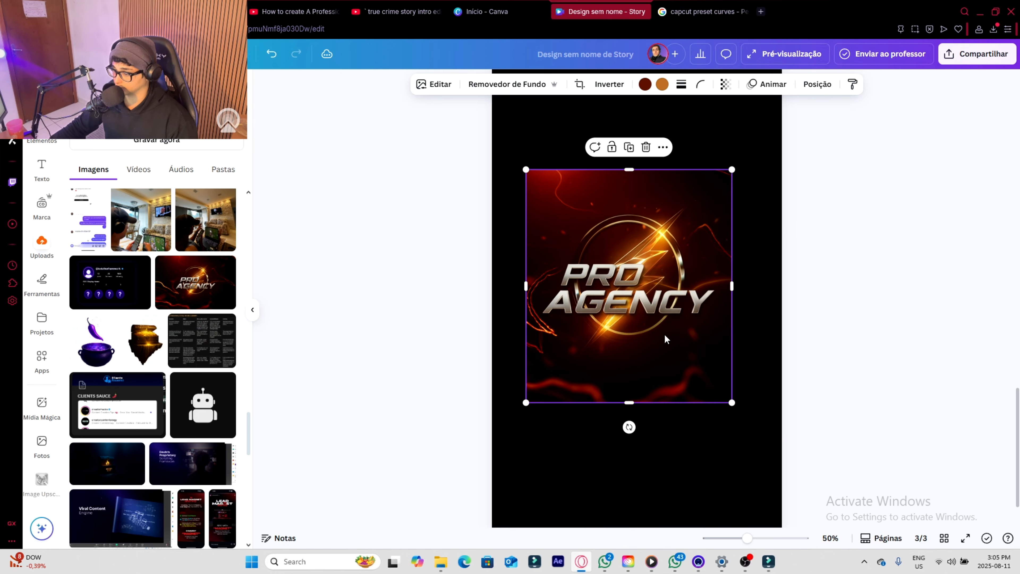
scroll(677, 290, down, 1)
drag(676, 289, 683, 319)
drag(739, 254, 707, 255)
scroll(701, 300, up, 5)
scroll(680, 384, down, 2)
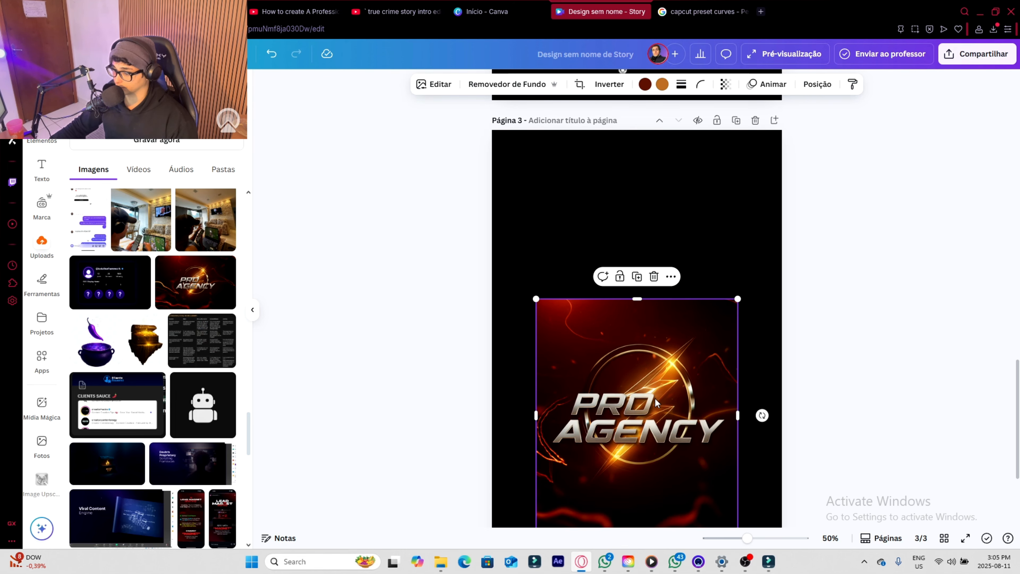
- Add a subtitle text "Ishowspeed", shrink it to size 16.5 and place it at the upper-left corner of the post image
click(592, 235)
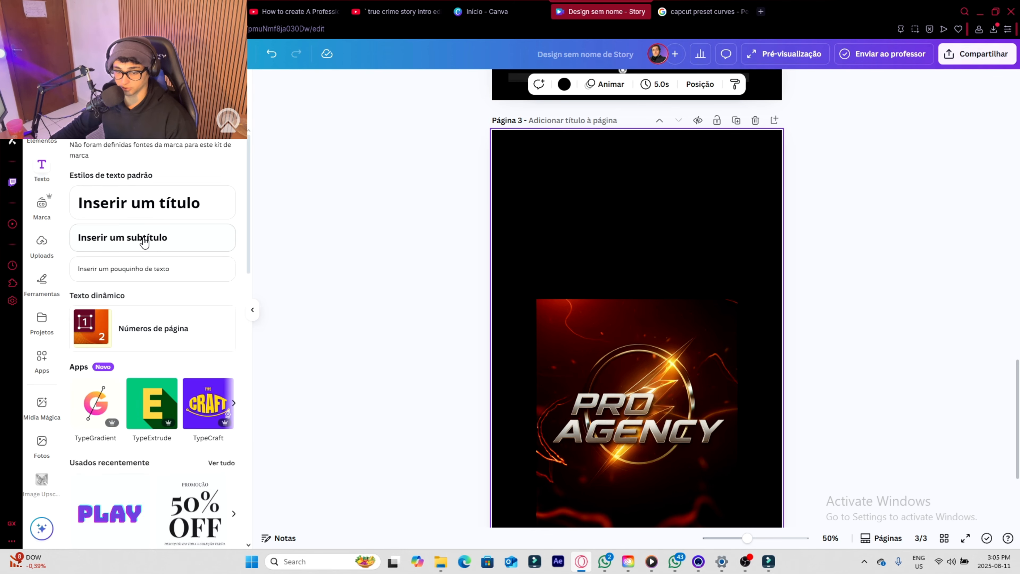
click(143, 241)
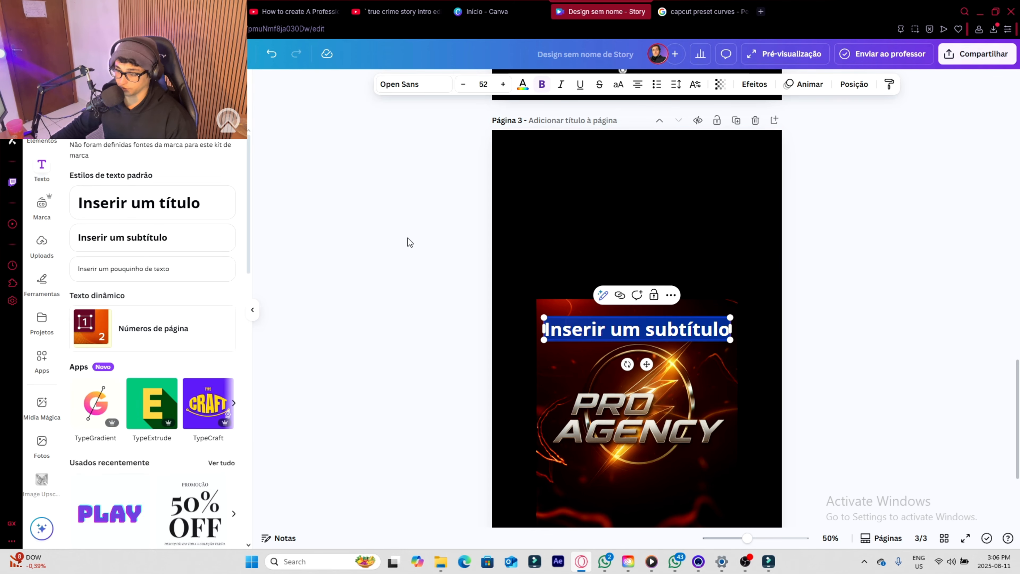
text(Ishowspeed)
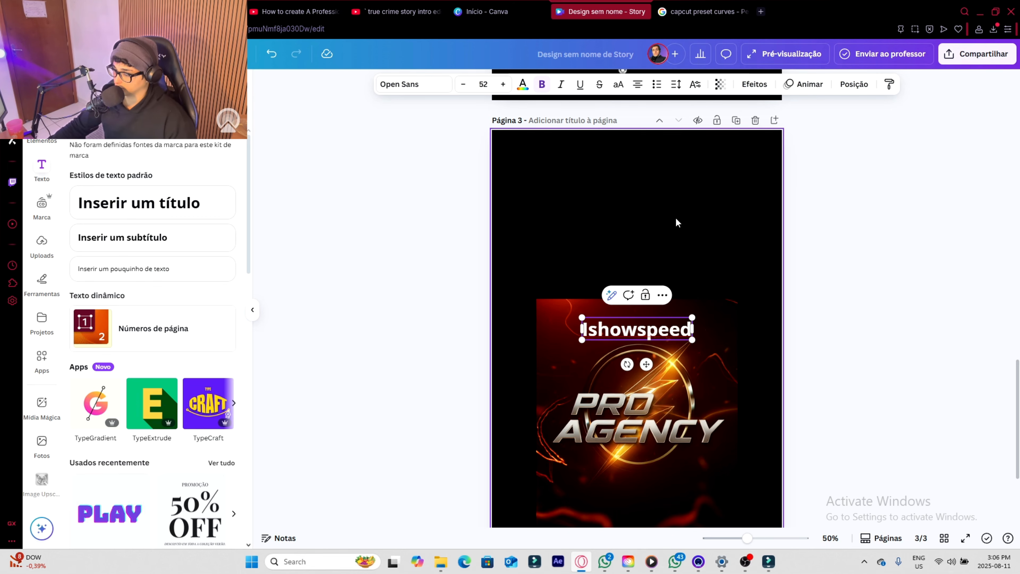
click(699, 280)
click(690, 339)
drag(690, 340, 590, 316)
- Duplicate the first story profile circle from page 1 and place a small copy on page 3 beside the Ishowspeed username
scroll(639, 273, up, 15)
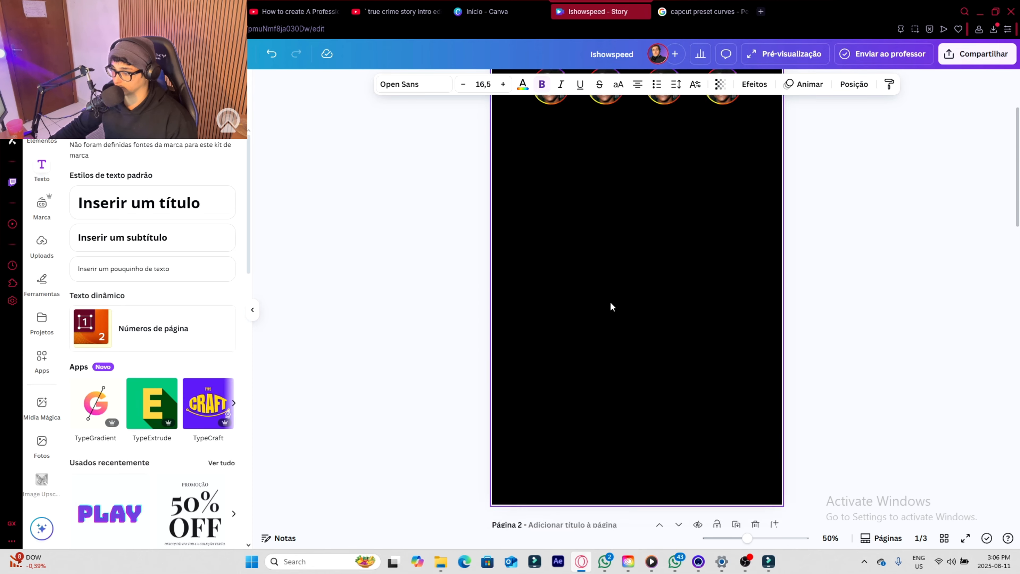
click(545, 216)
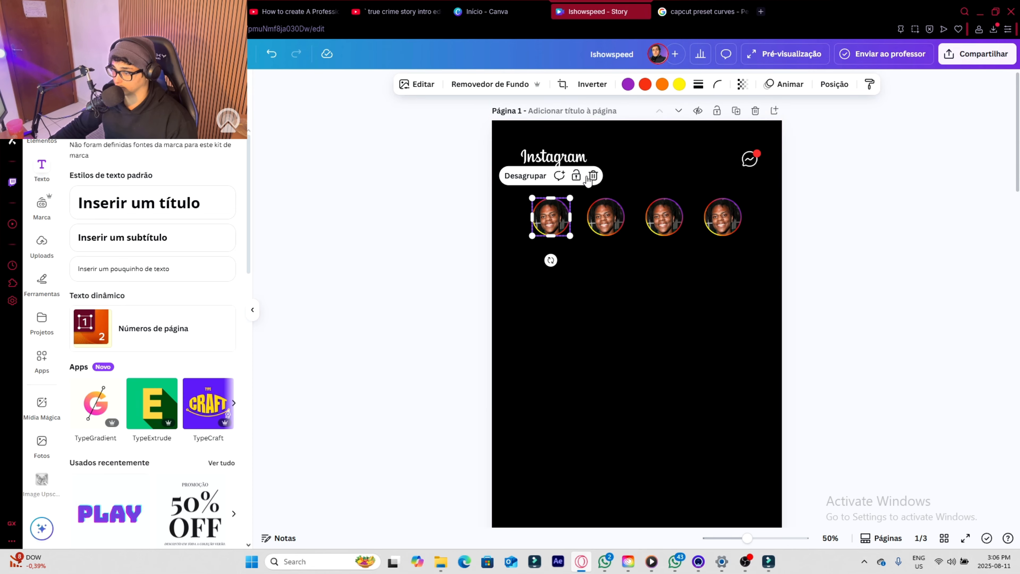
click(555, 285)
click(559, 215)
click(576, 176)
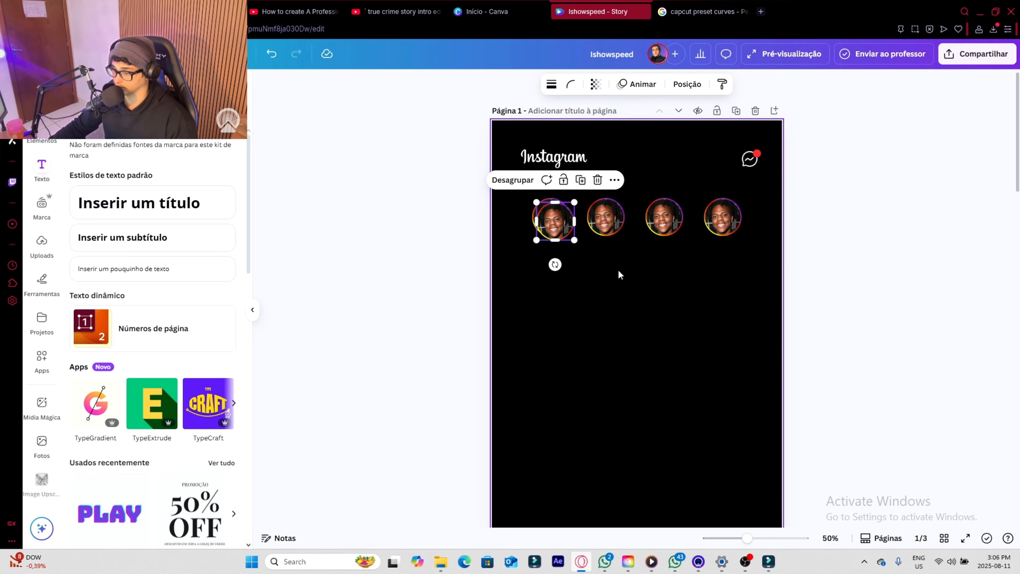
drag(565, 226, 561, 468)
scroll(571, 346, down, 10)
scroll(579, 344, down, 10)
scroll(628, 322, down, 4)
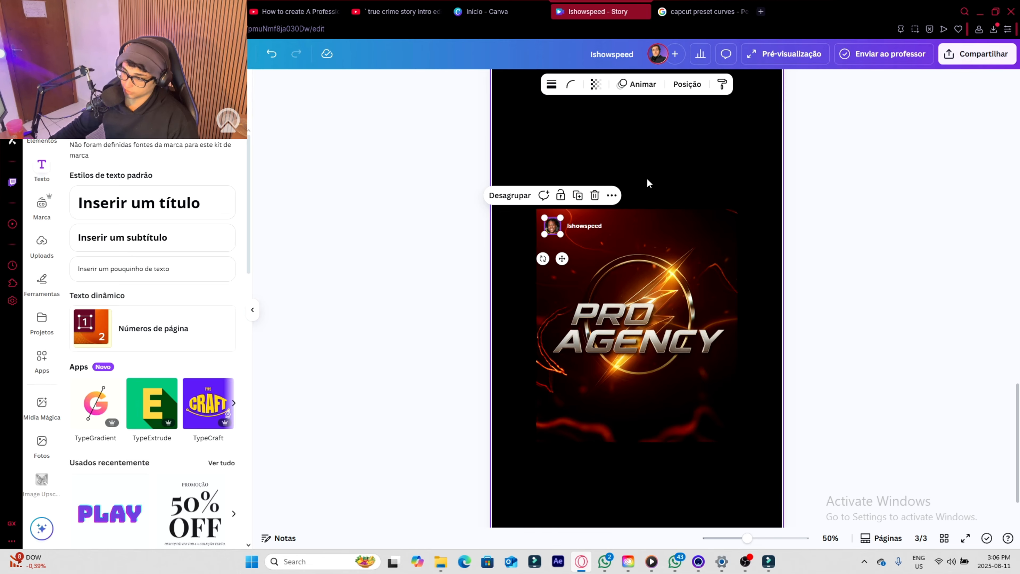
click(646, 178)
- Compare the post on page 3 with the reference screenshot on page 2, checking its header and the icon row below the photo
scroll(681, 371, down, 1)
scroll(681, 369, up, 10)
click(660, 369)
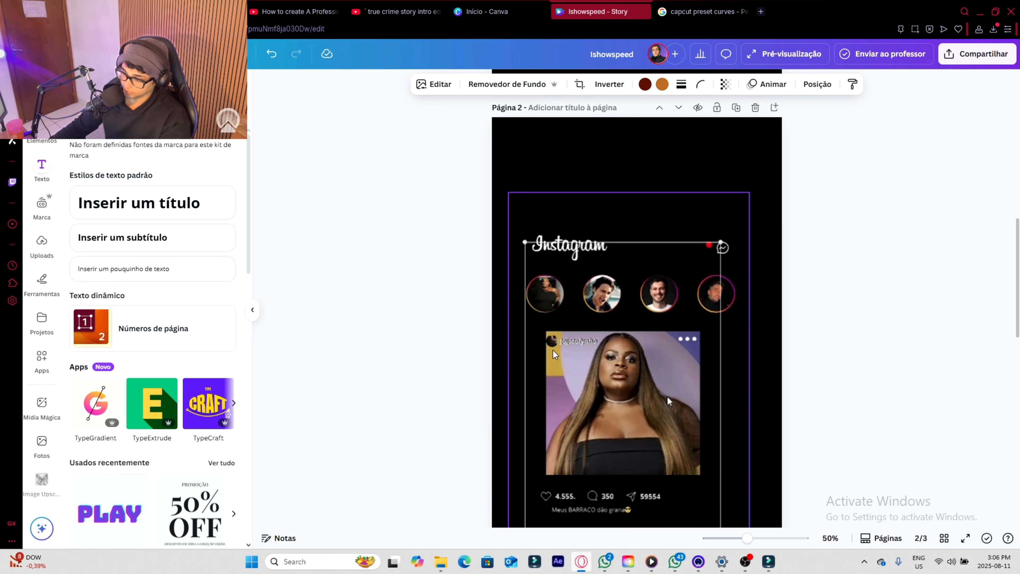
scroll(553, 350, down, 10)
click(554, 374)
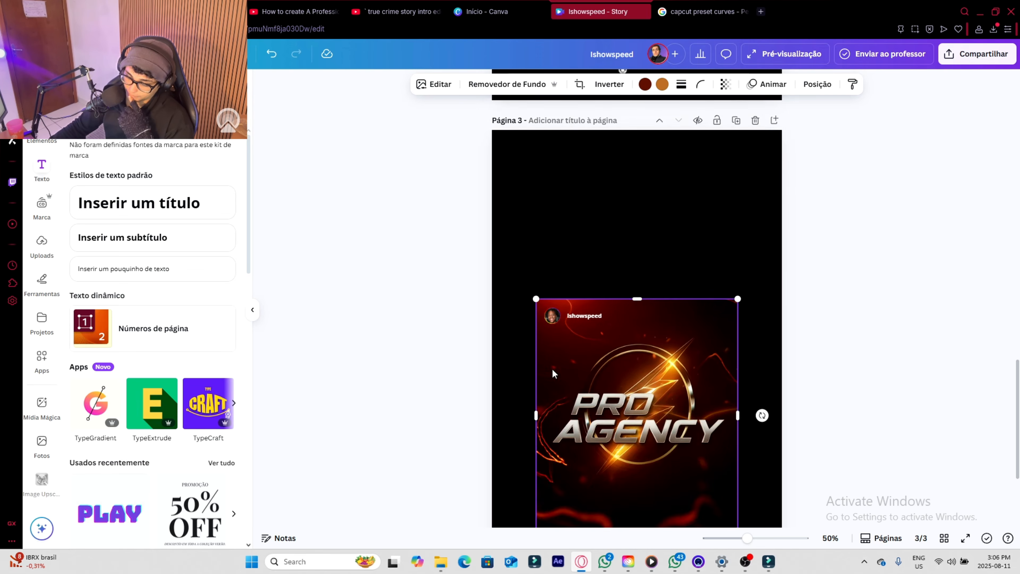
scroll(680, 442, down, 3)
click(667, 417)
scroll(683, 391, up, 3)
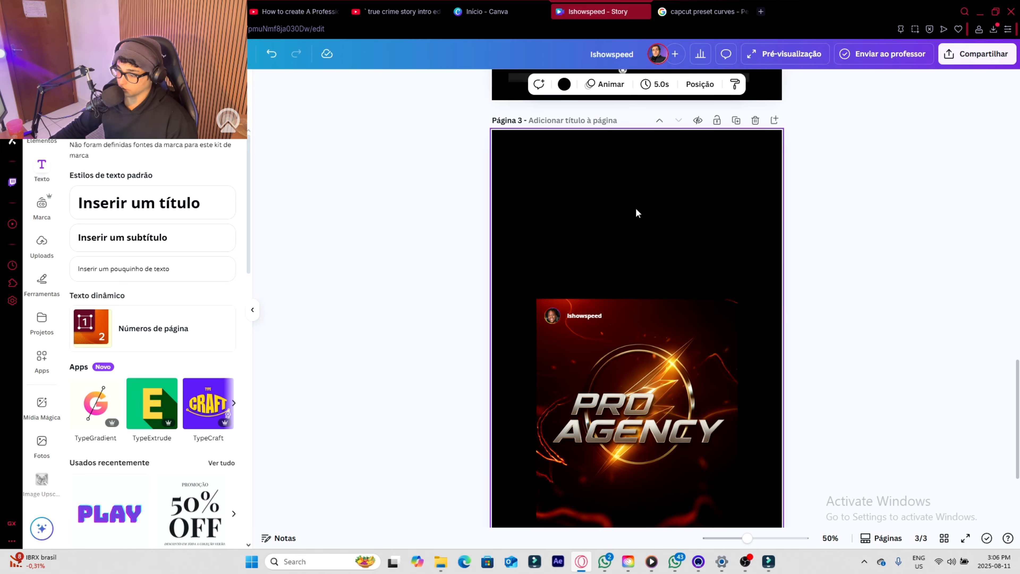
scroll(667, 129, up, 5)
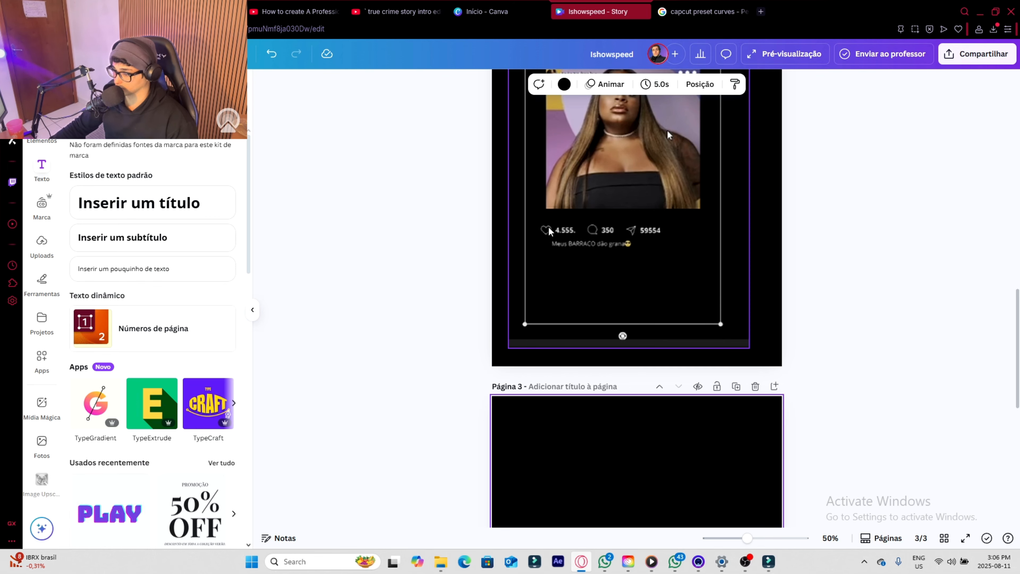
scroll(667, 129, down, 6)
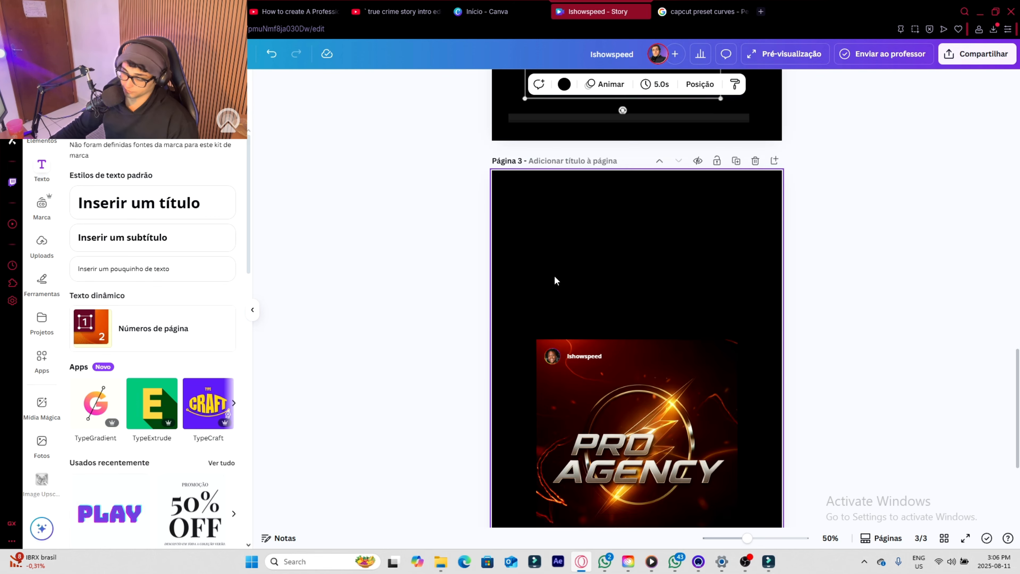
- Search the elements for "heart instagram" and add the solid pink-red heart to page 3
click(42, 135)
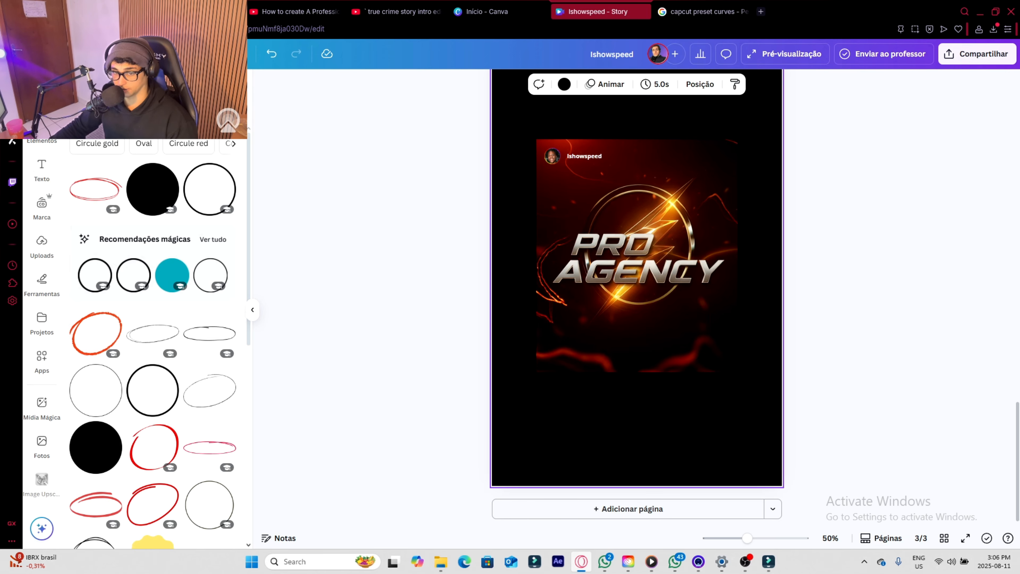
drag(133, 87, 53, 88)
text(heart instagr)
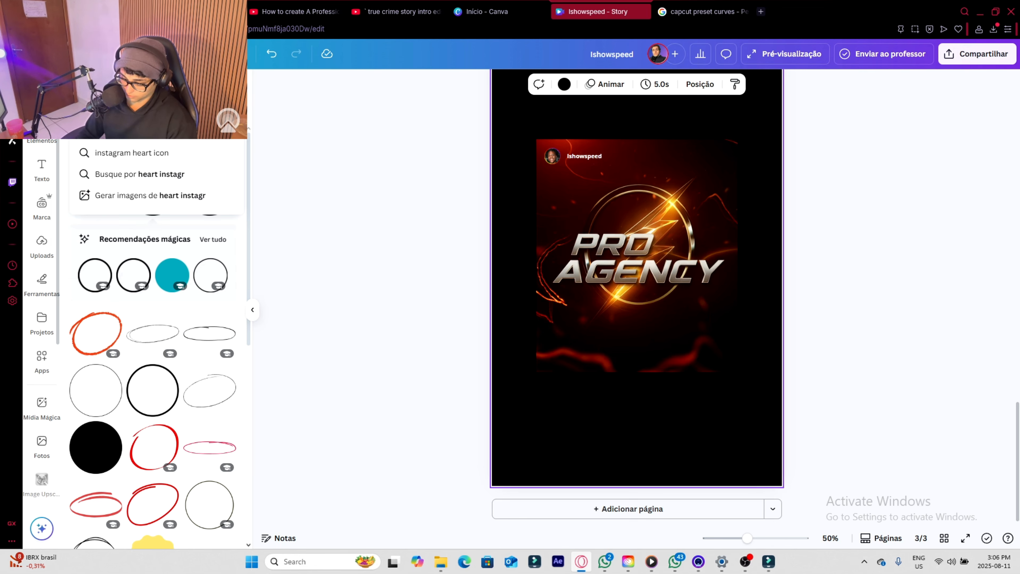
key(Return)
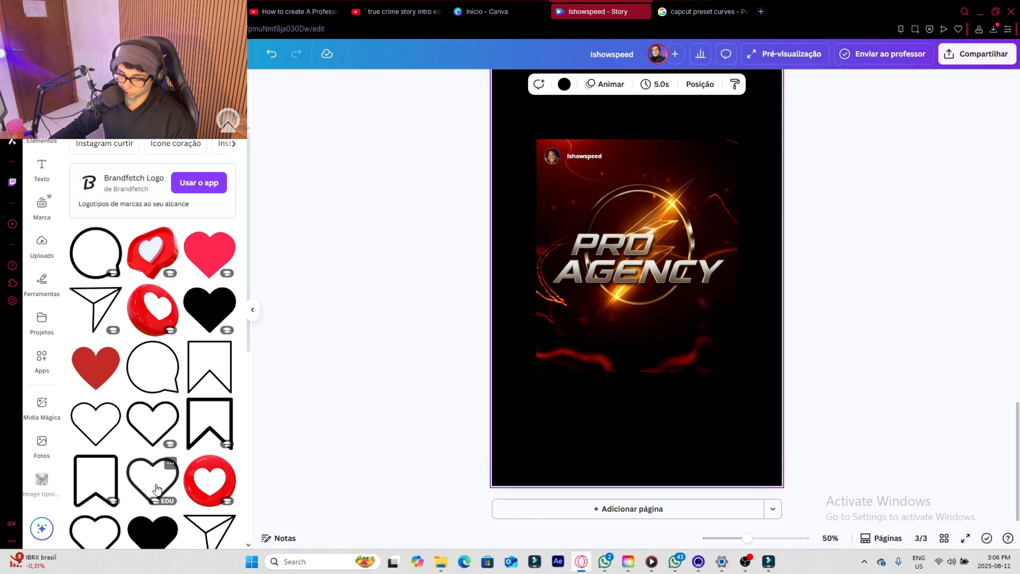
click(204, 252)
- Shrink the heart to icon size and place it just below the lower-left corner of the post image
drag(690, 168, 610, 273)
scroll(613, 292, up, 8)
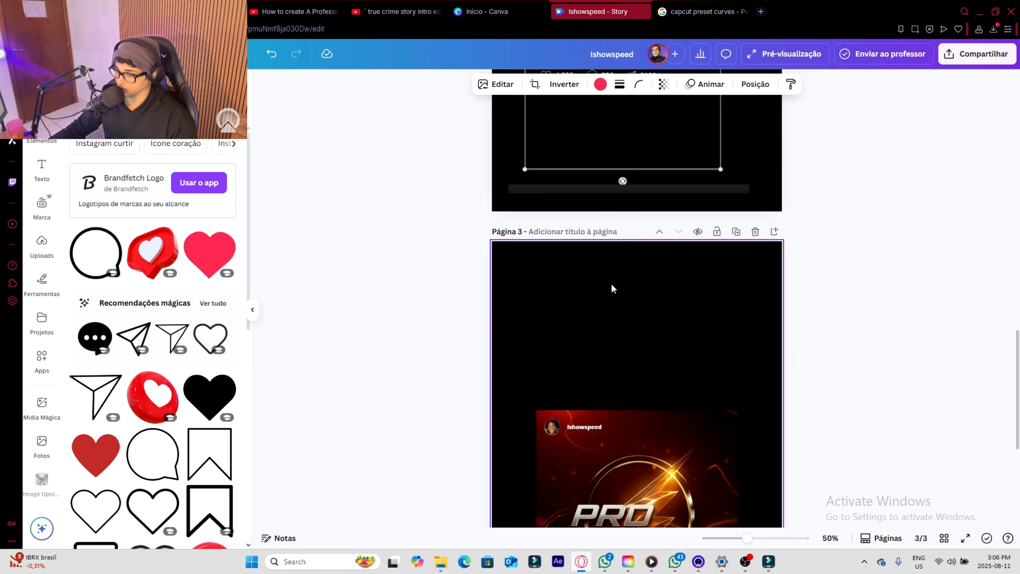
scroll(614, 292, down, 8)
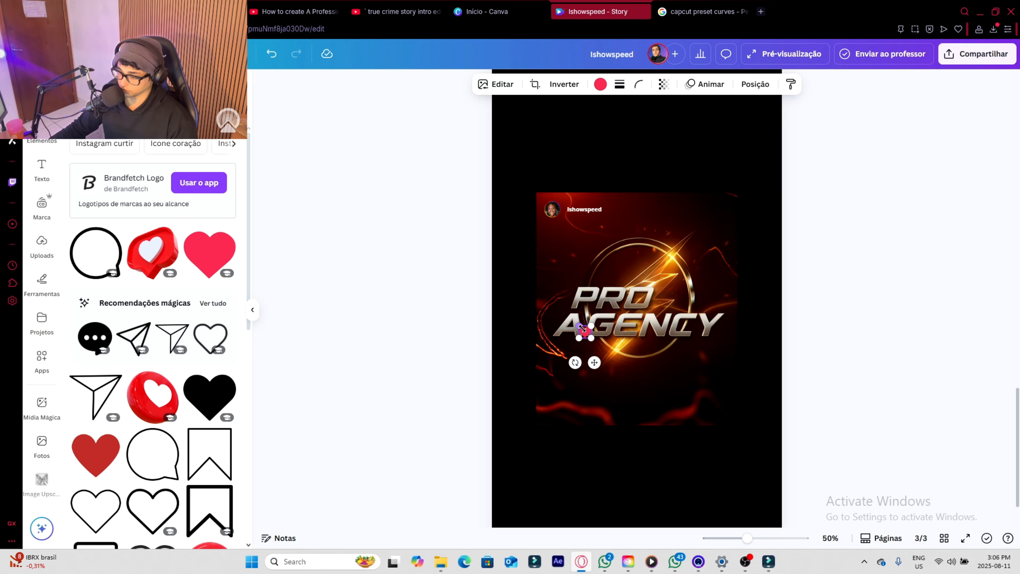
drag(599, 331, 545, 449)
click(581, 456)
- Add the outlined round comment bubble to page 3 and recolour it white
scroll(559, 342, up, 5)
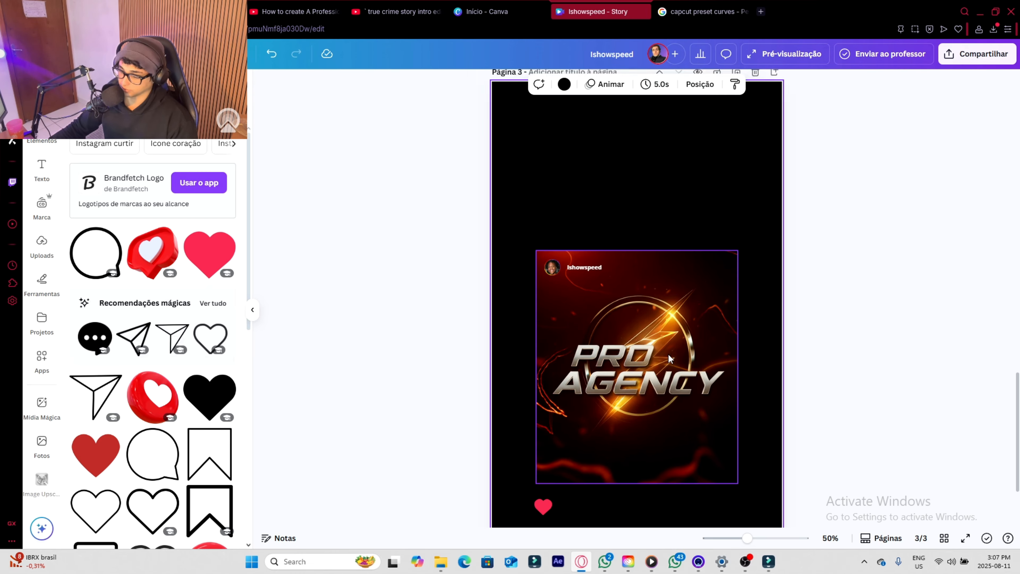
click(137, 87)
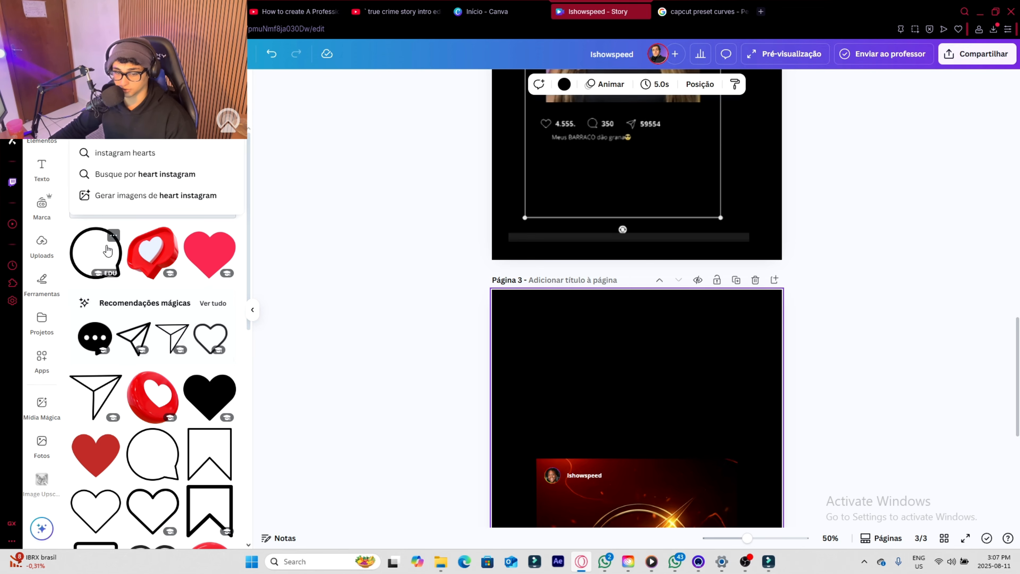
click(94, 262)
scroll(440, 378, down, 5)
drag(665, 237, 621, 422)
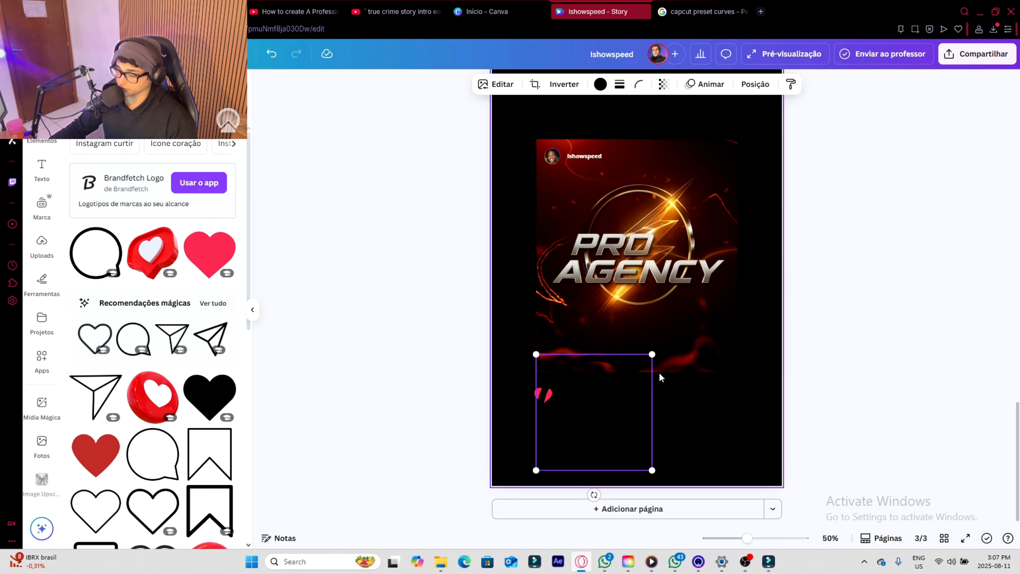
click(602, 85)
click(183, 163)
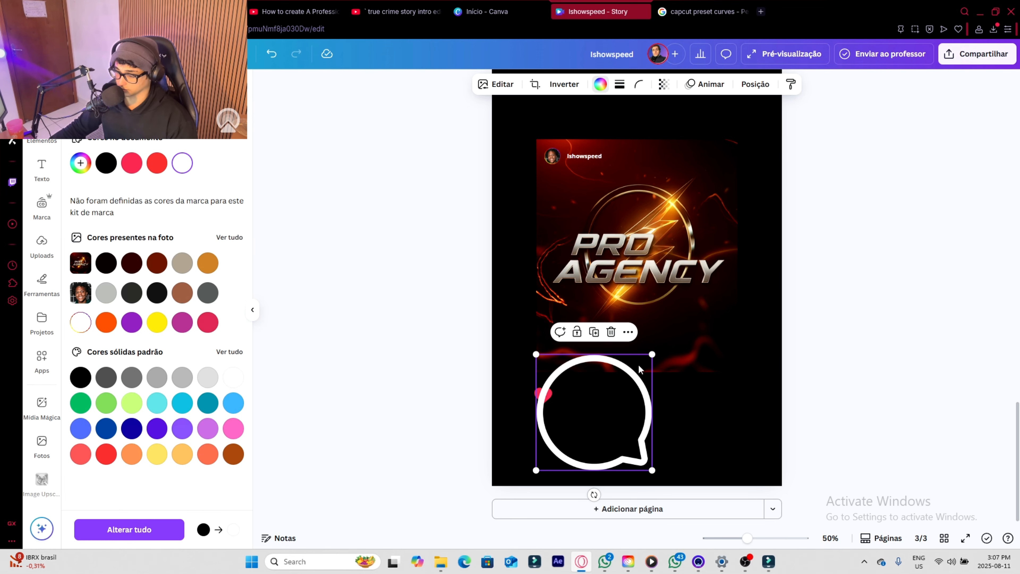
- Shrink the comment bubble to icon size and align it in a row with the heart below the post image
drag(652, 354, 601, 397)
scroll(613, 414, up, 9)
scroll(614, 416, down, 9)
click(691, 430)
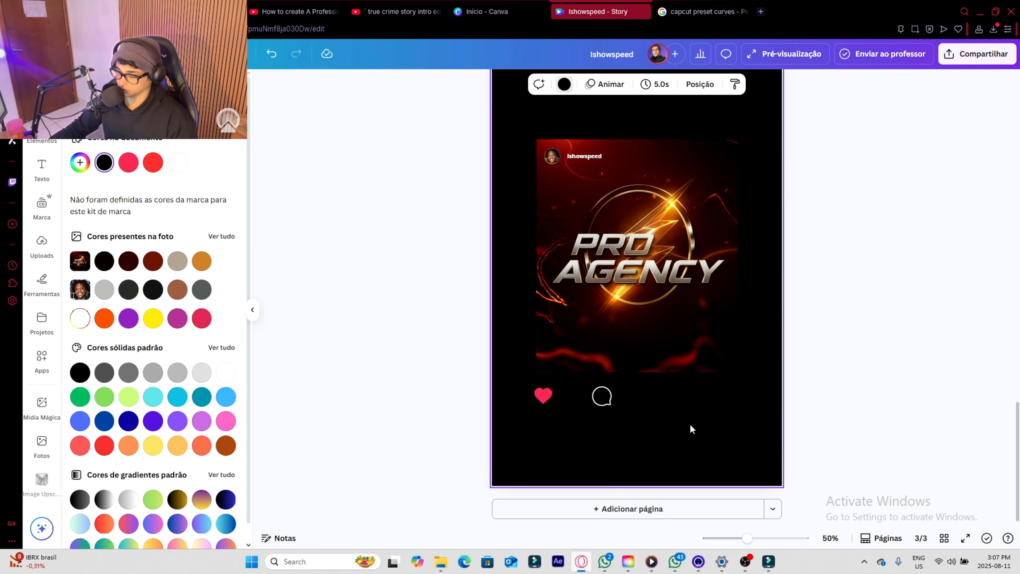
- Add the subtitle text "100k" to page 3, shrink it to about size 22.3 and place it beside the heart icon
click(42, 168)
click(147, 242)
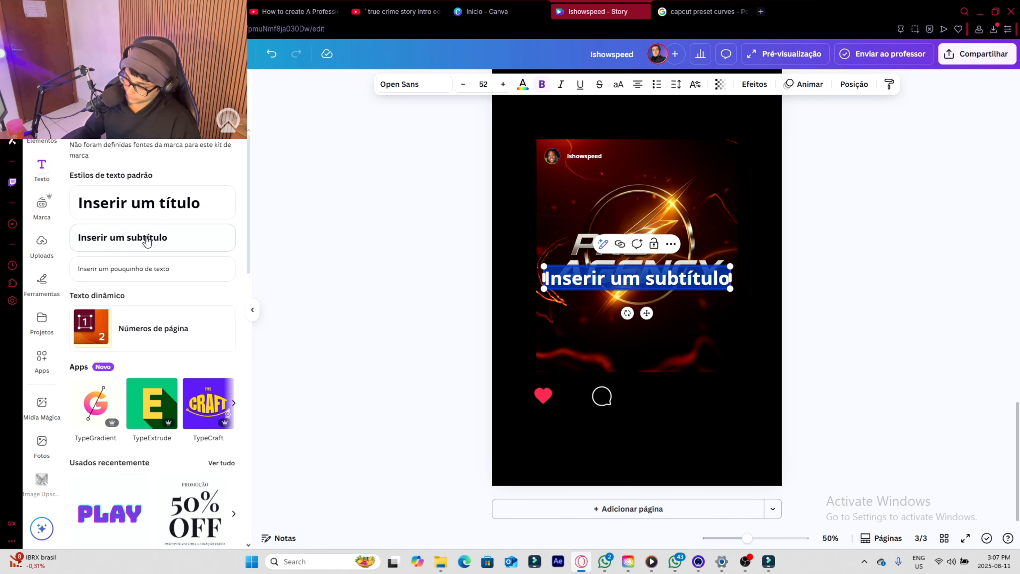
text(100k)
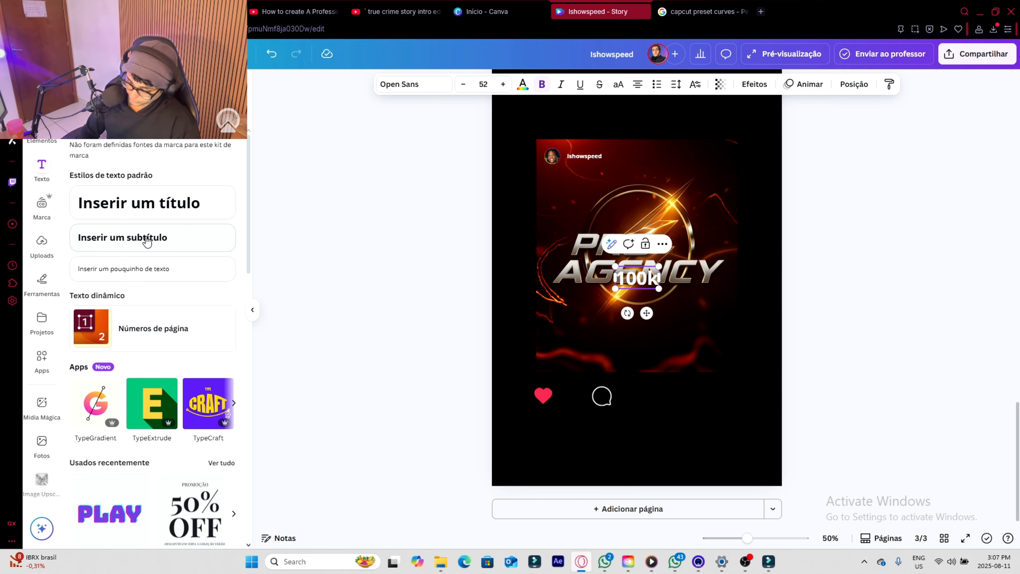
drag(659, 288, 596, 402)
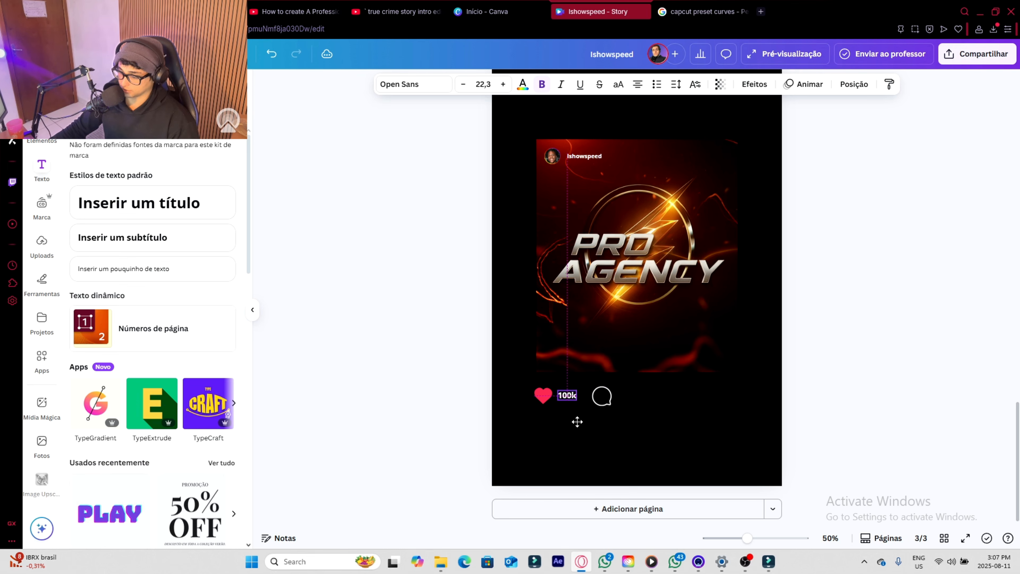
scroll(717, 401, up, 10)
scroll(717, 401, down, 7)
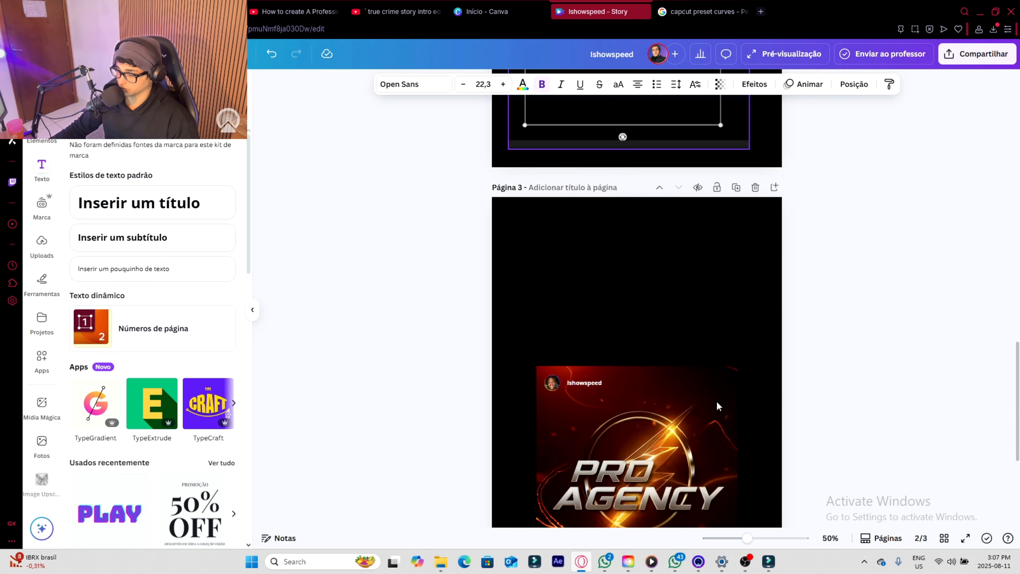
scroll(717, 401, down, 5)
click(645, 433)
- Duplicate the 100k label, place the copy beside the comment bubble and change its text to "300"
click(568, 395)
click(576, 376)
drag(578, 426, 638, 428)
double_click(628, 396)
text(300)
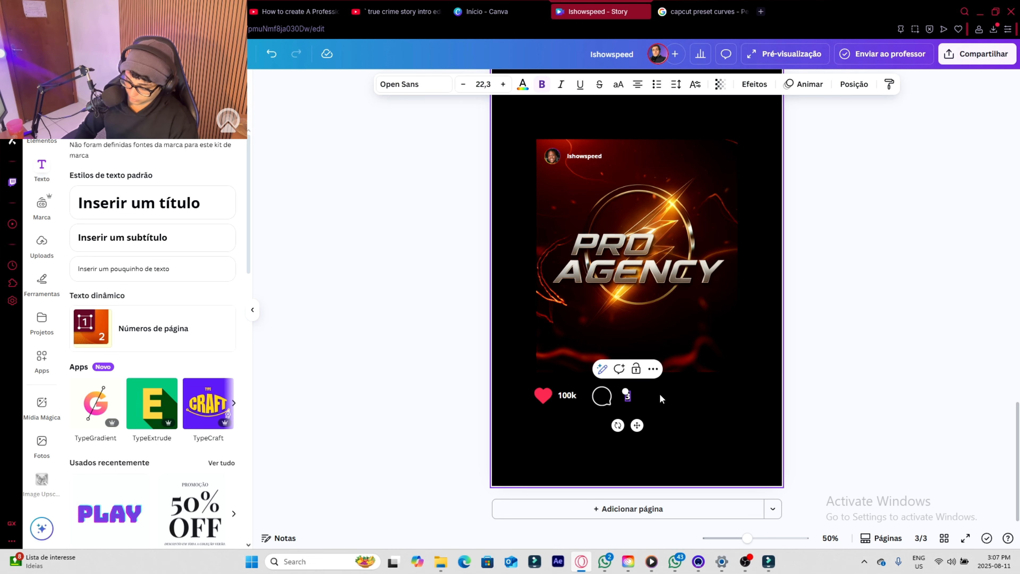
click(679, 401)
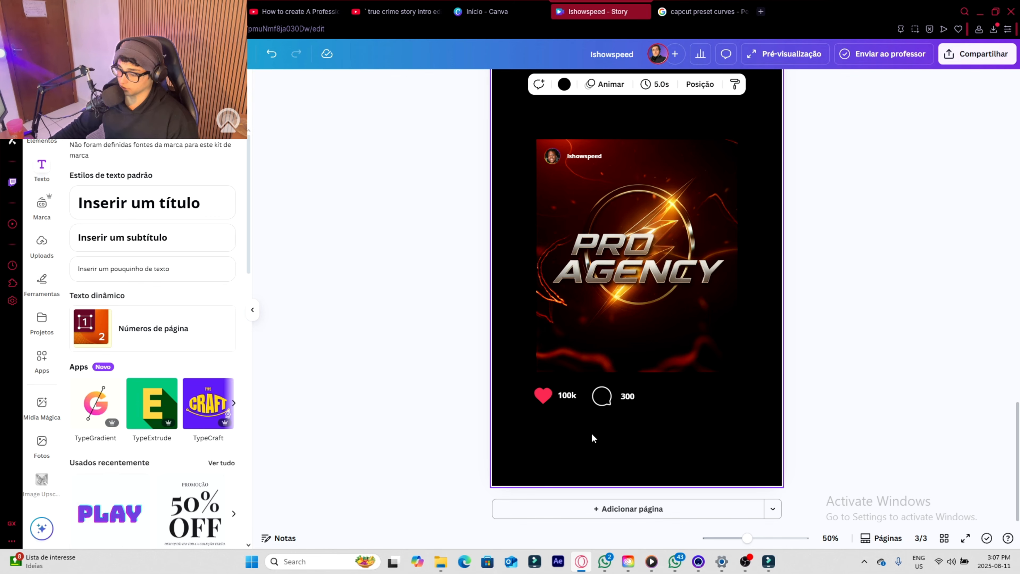
- Add the outlined paper-plane icon, recolour it white and shrink it into the icon row after the 300 label
click(41, 135)
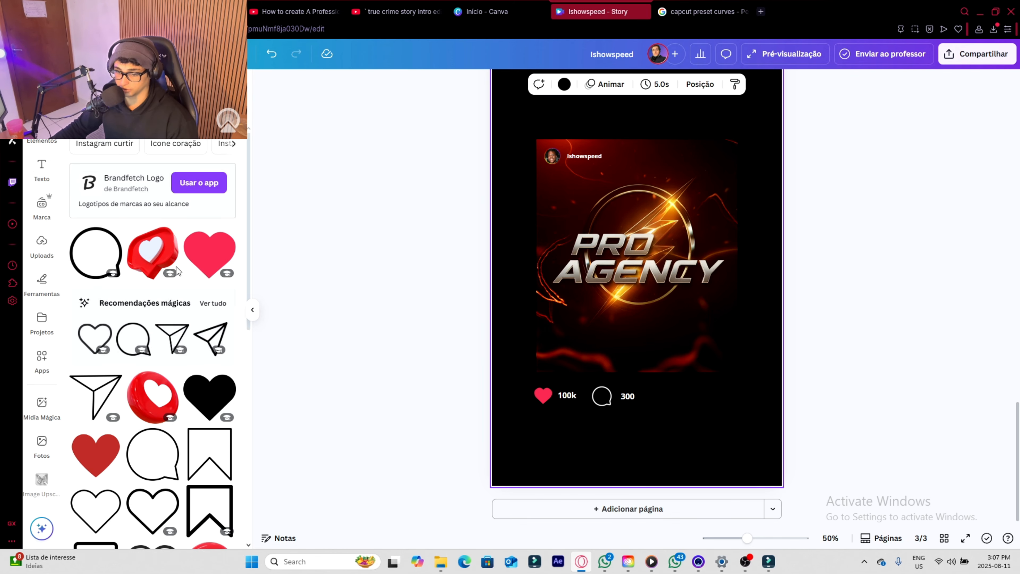
scroll(176, 271, down, 3)
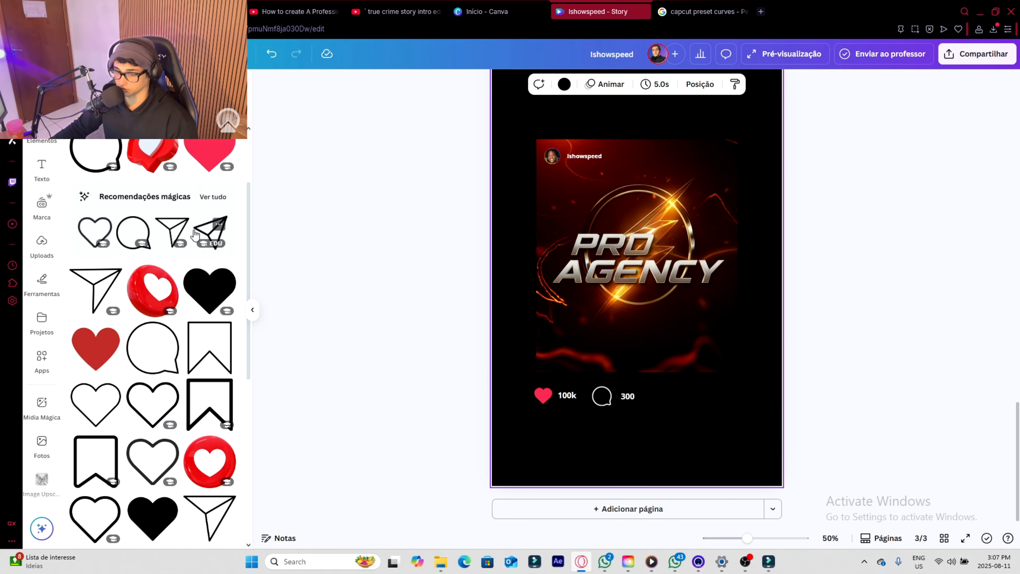
click(172, 237)
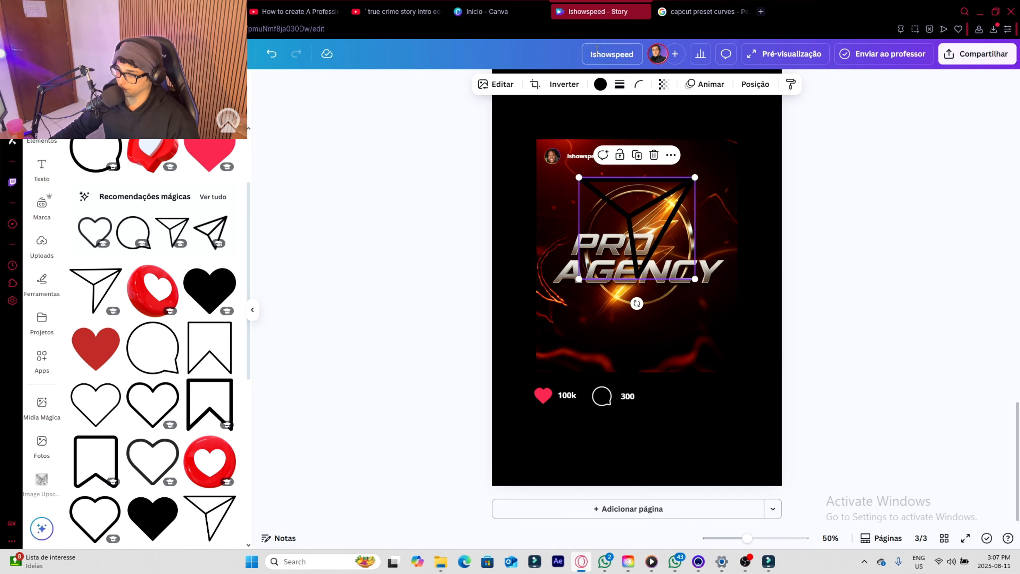
click(600, 86)
click(182, 163)
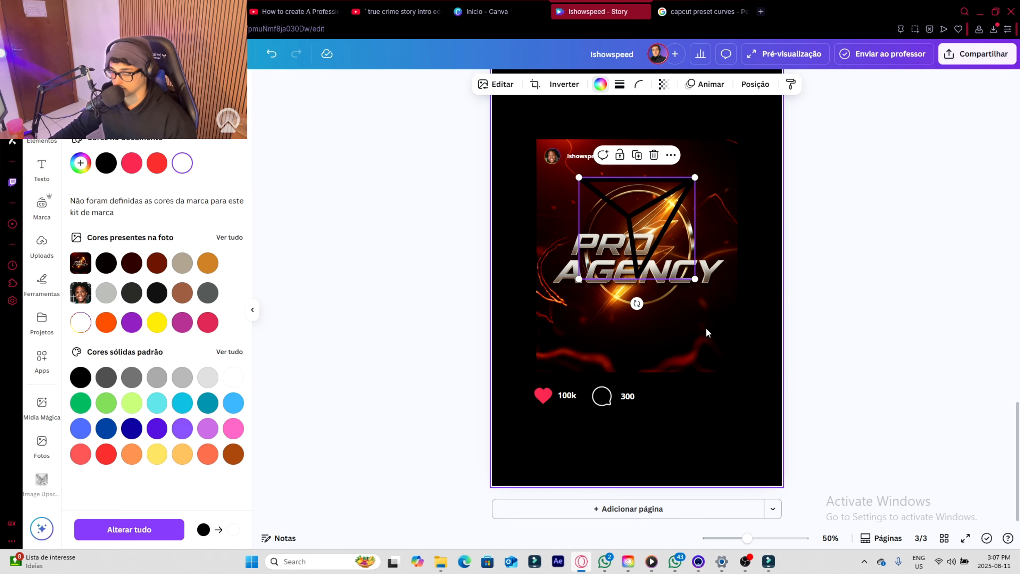
drag(694, 177, 663, 390)
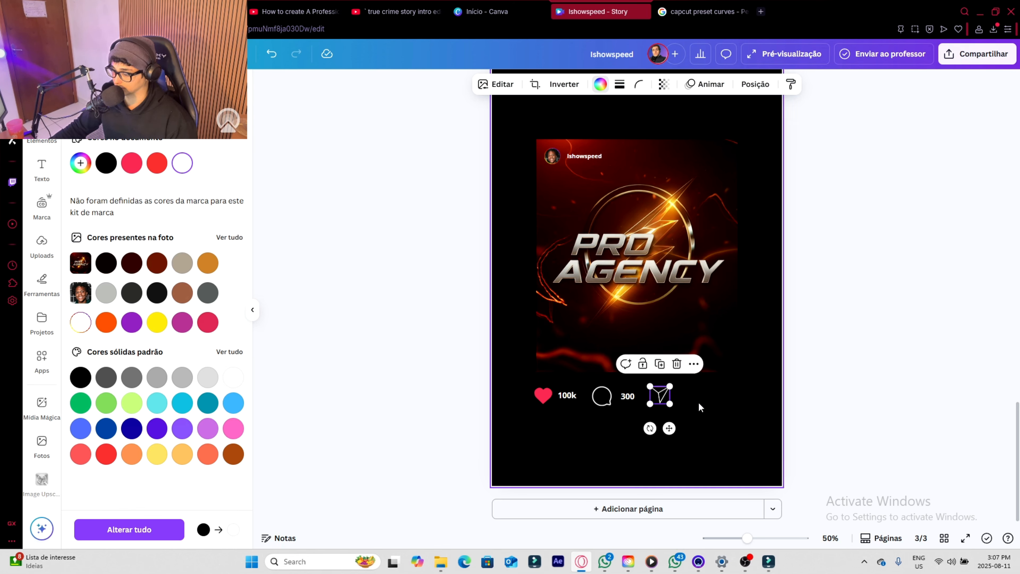
click(699, 402)
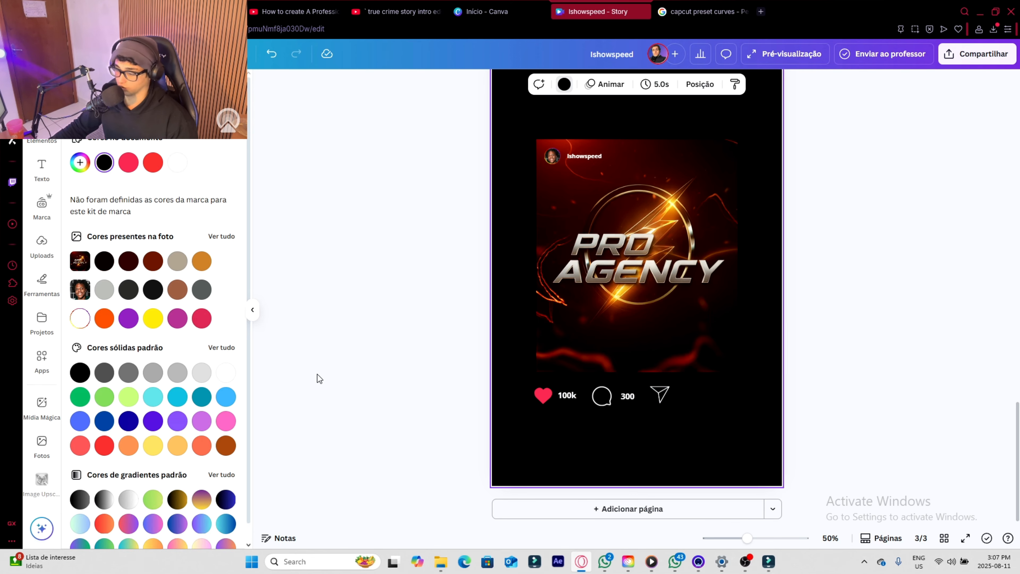
- Duplicate the 100k label, place the copy beside the paper-plane icon and change its text to "736"
click(570, 397)
click(576, 370)
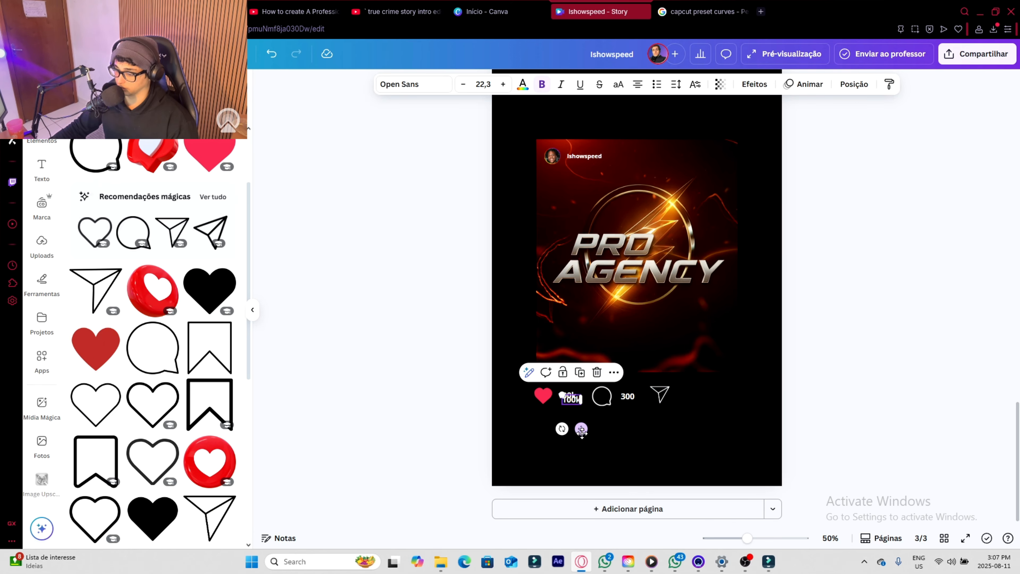
drag(703, 424, 705, 428)
double_click(689, 396)
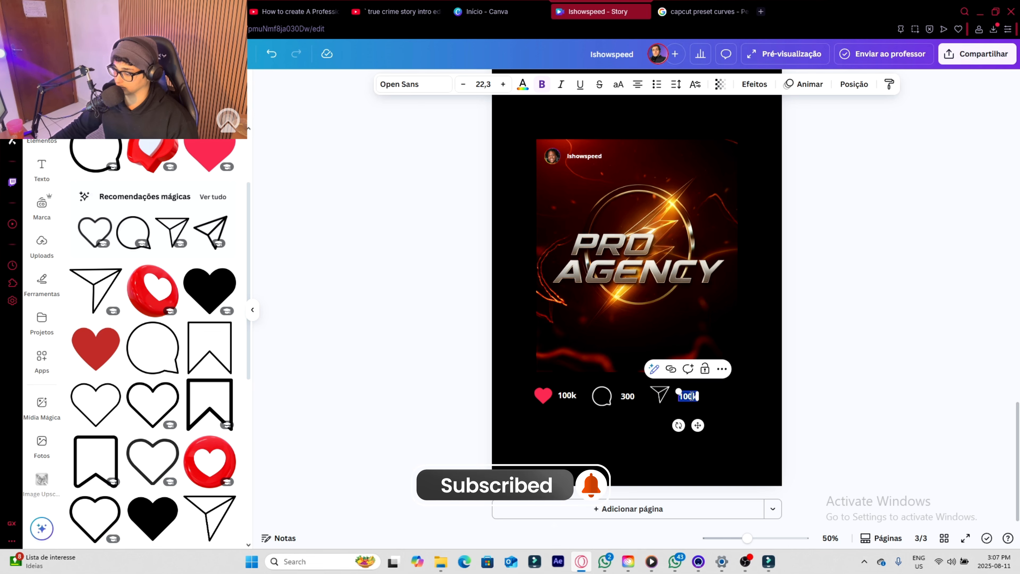
text(738)
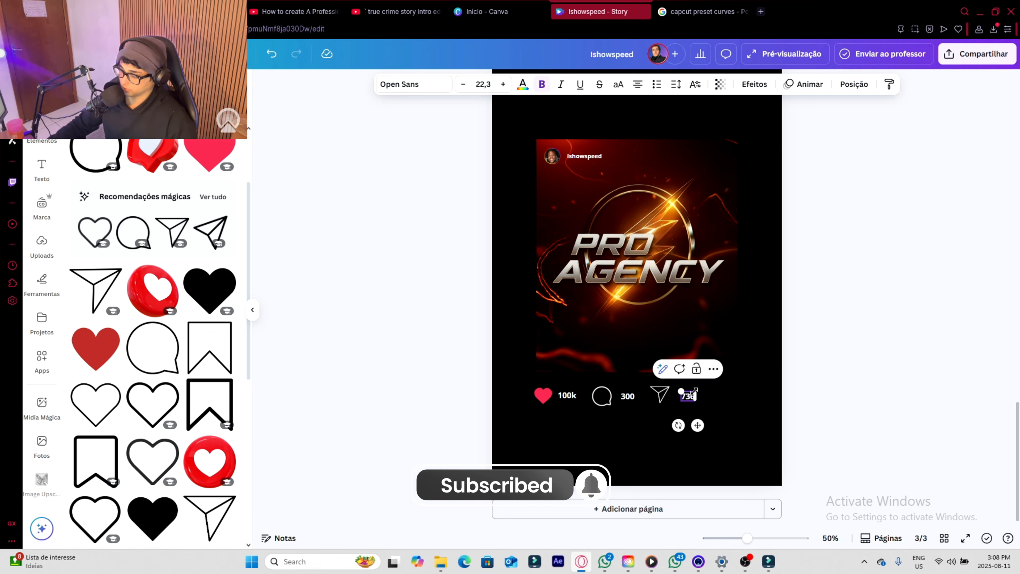
click(719, 402)
click(689, 397)
scroll(719, 418, up, 10)
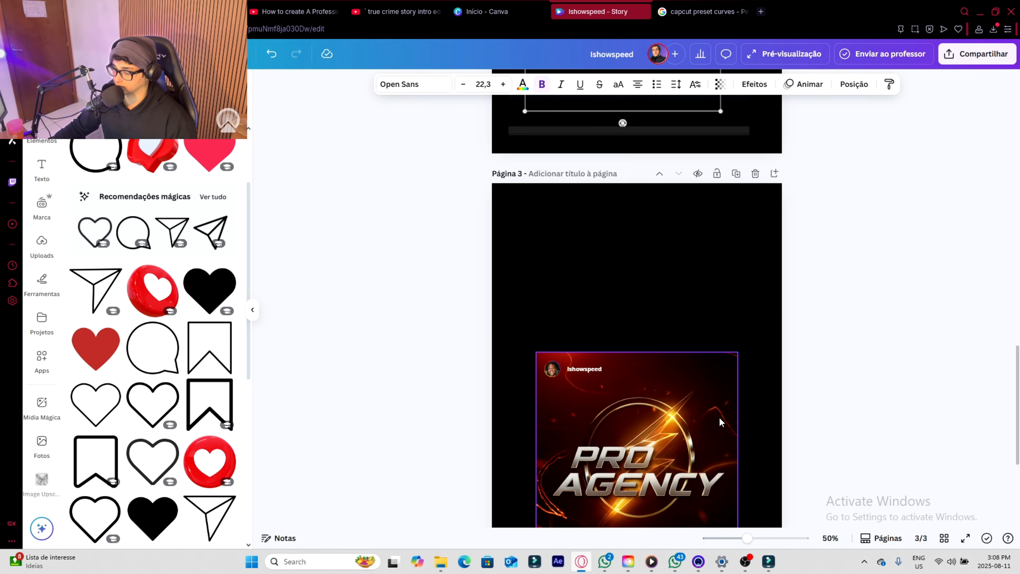
scroll(719, 417, down, 10)
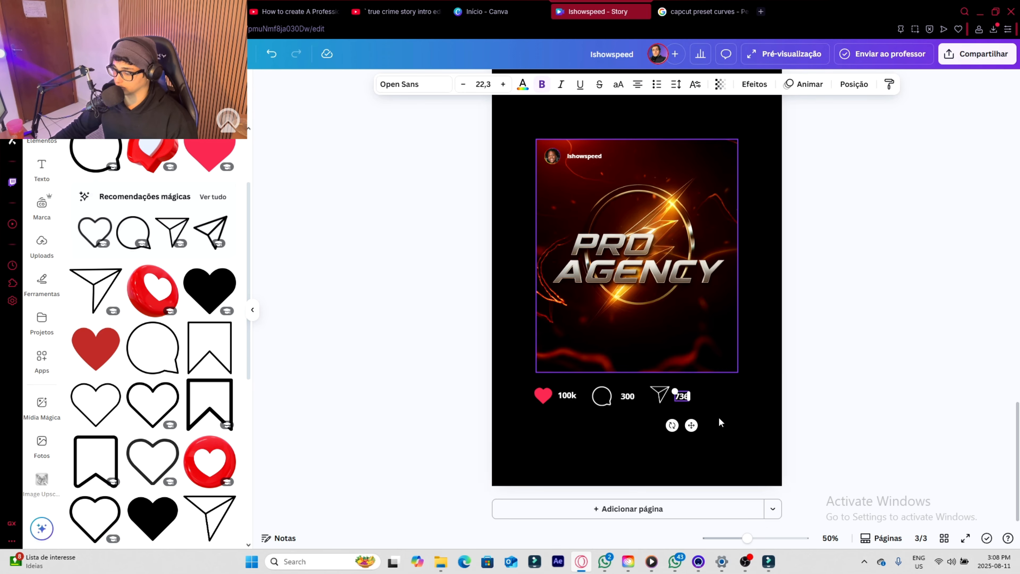
click(743, 398)
scroll(710, 403, up, 8)
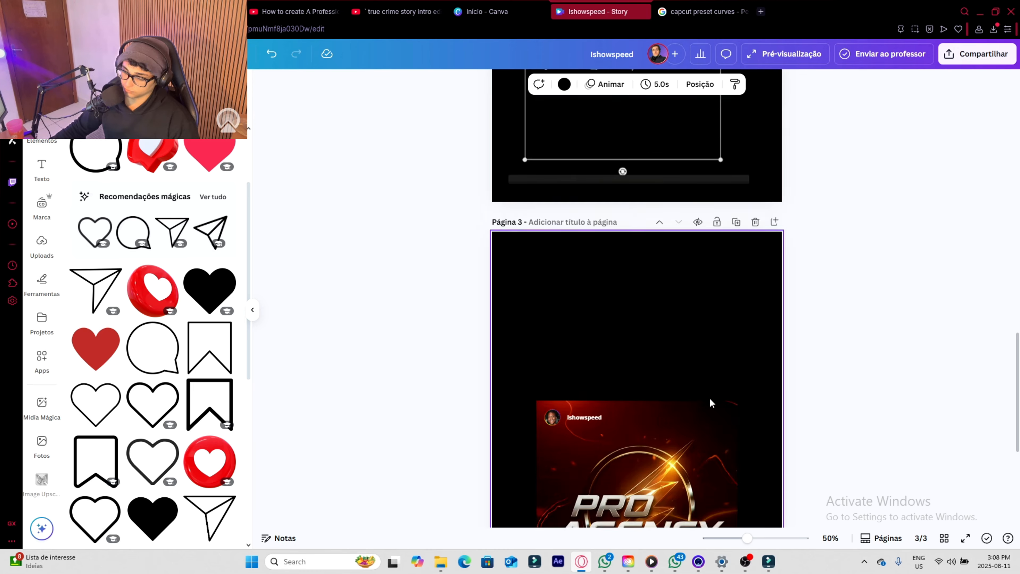
scroll(708, 399, down, 8)
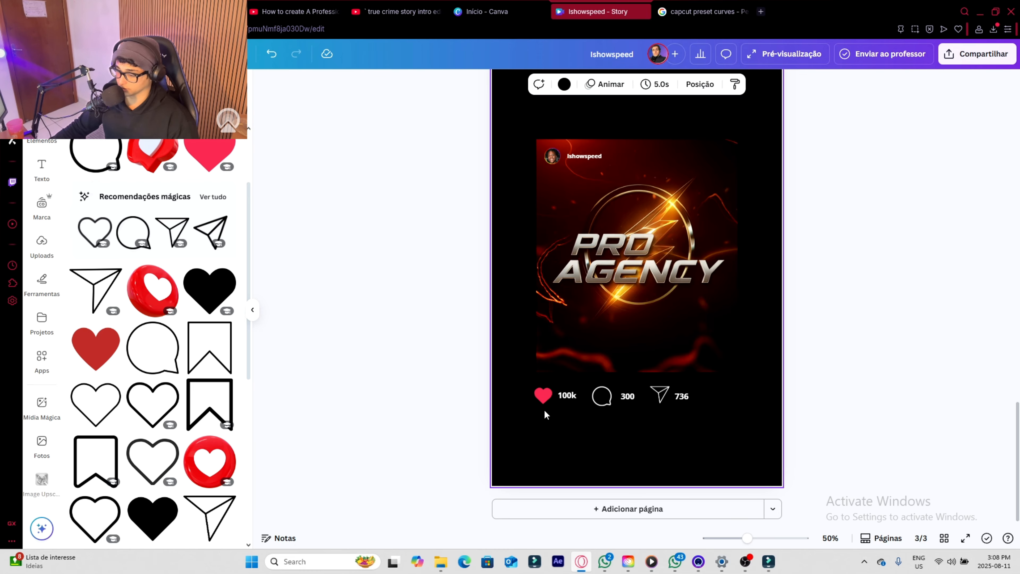
- Duplicate the 100k label and place the copy just below the heart icon
click(569, 398)
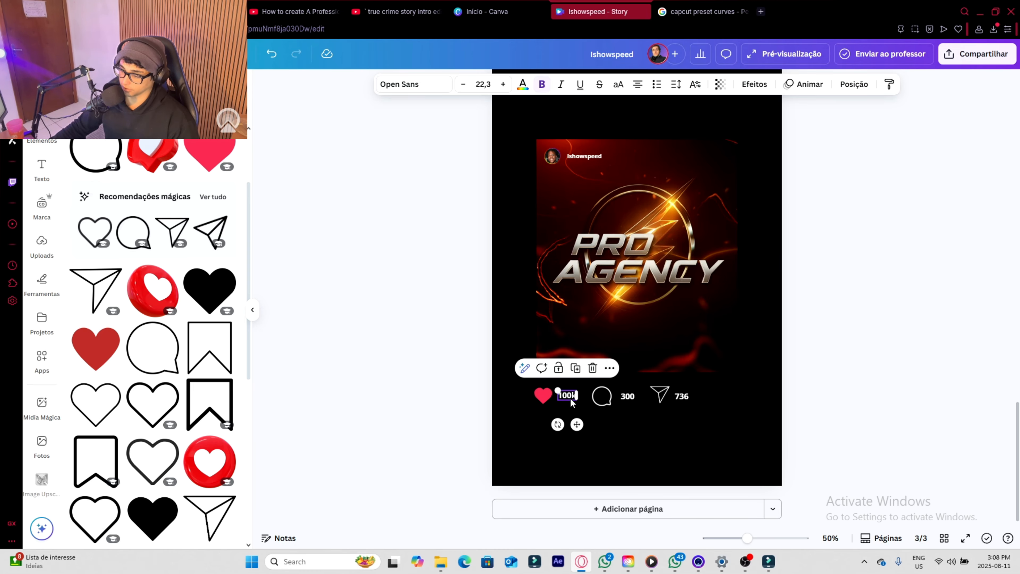
click(577, 369)
drag(581, 425, 571, 447)
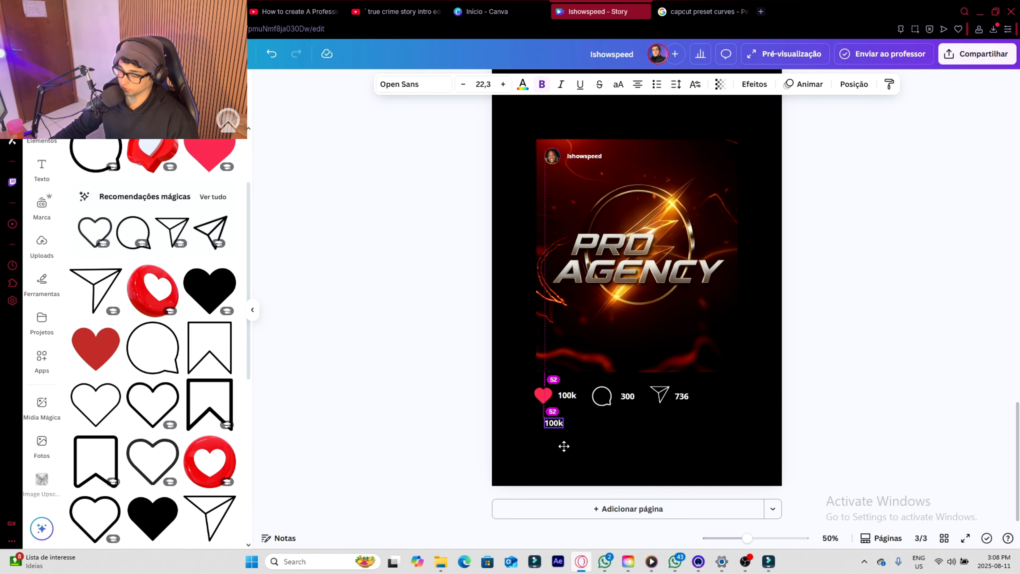
- Replace the copied label's text with "Ishow speed loves" plus a first name, and align the caption with the post image's left edge
double_click(554, 423)
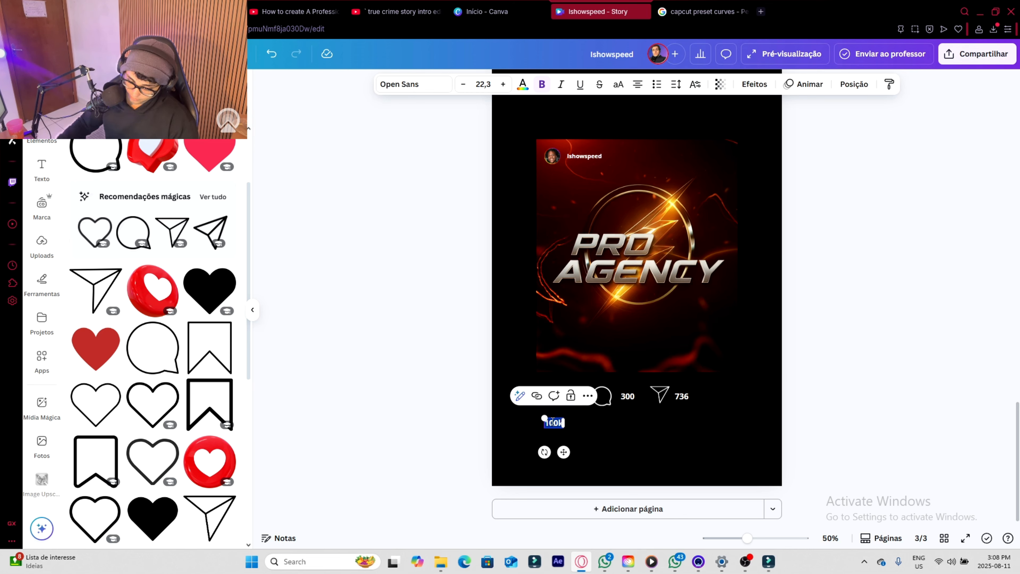
text(I)
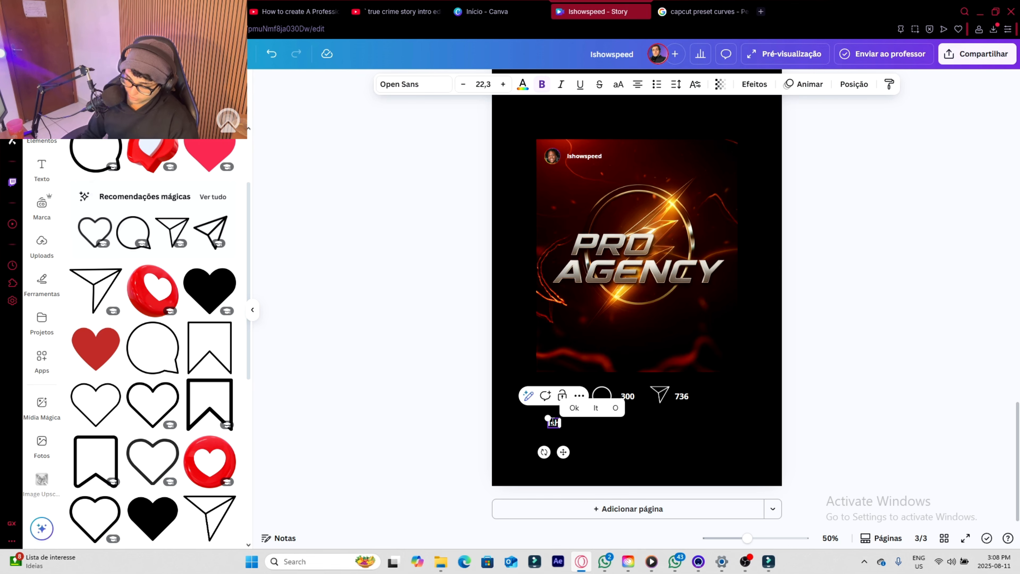
text(show speed loves a)
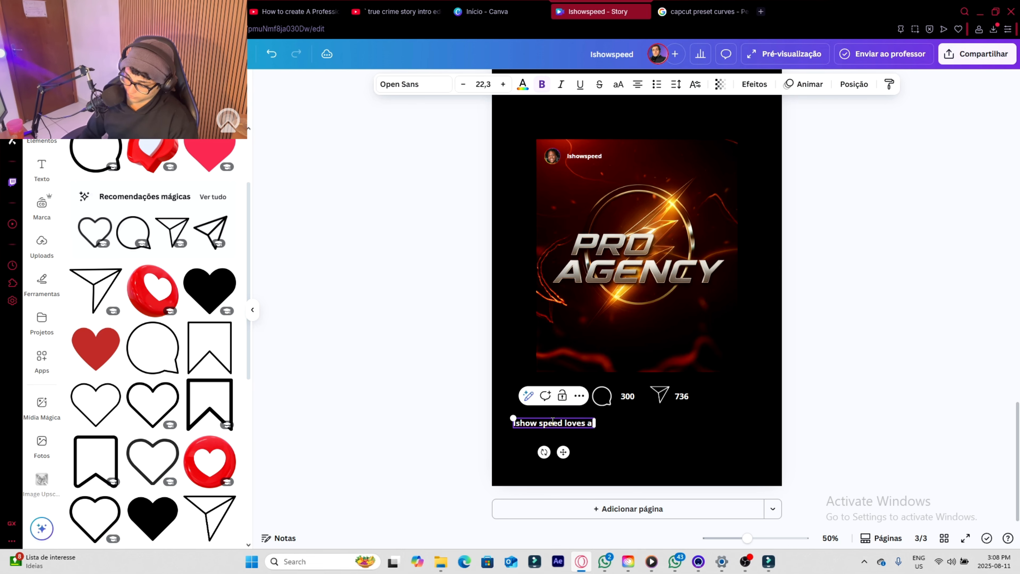
key(BackSpace)
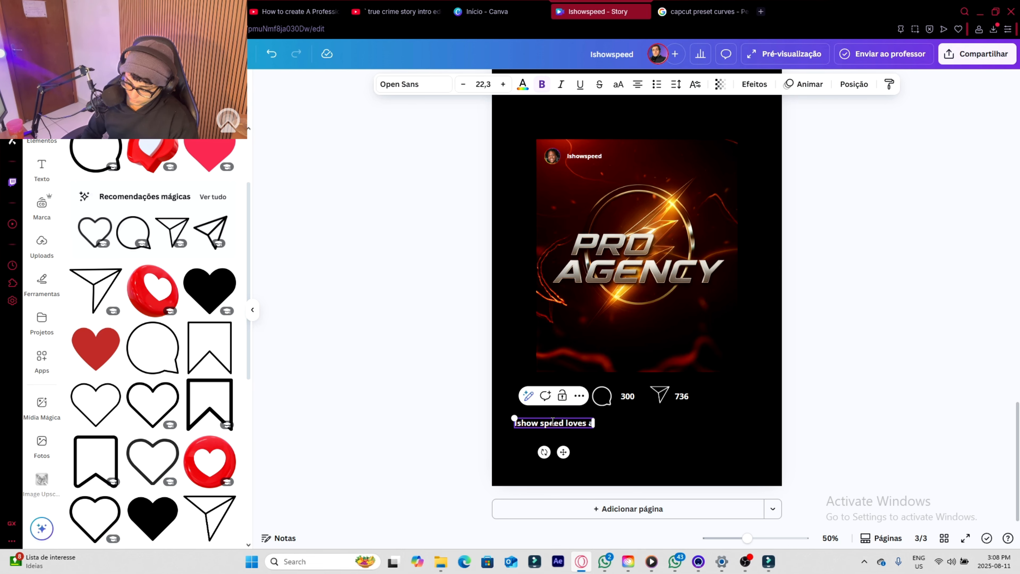
text(lvin)
click(558, 433)
click(578, 420)
drag(578, 420, 593, 424)
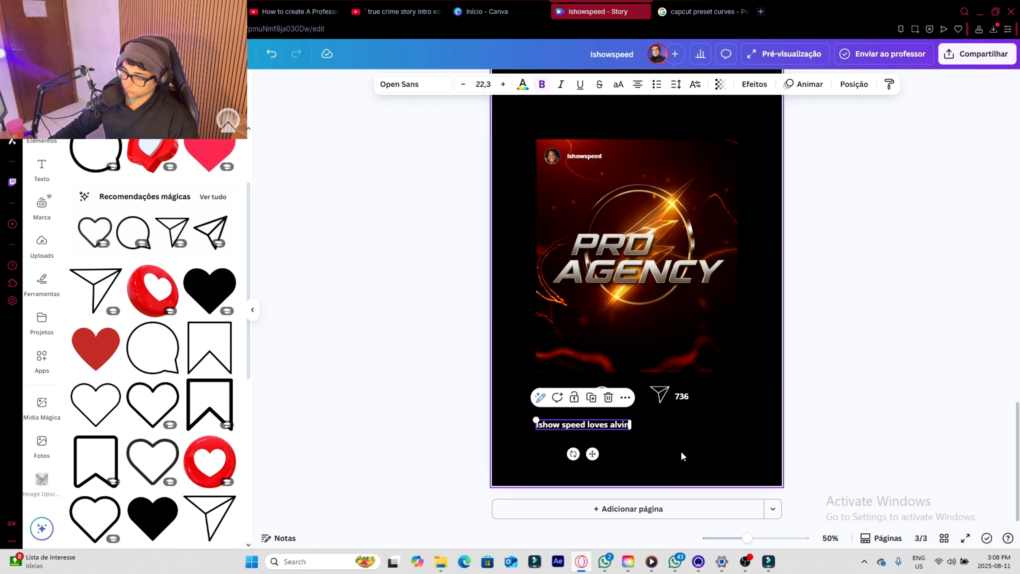
- Search the elements for "3 points" and add the vertical three-dot graphic to page 3
scroll(661, 455, up, 8)
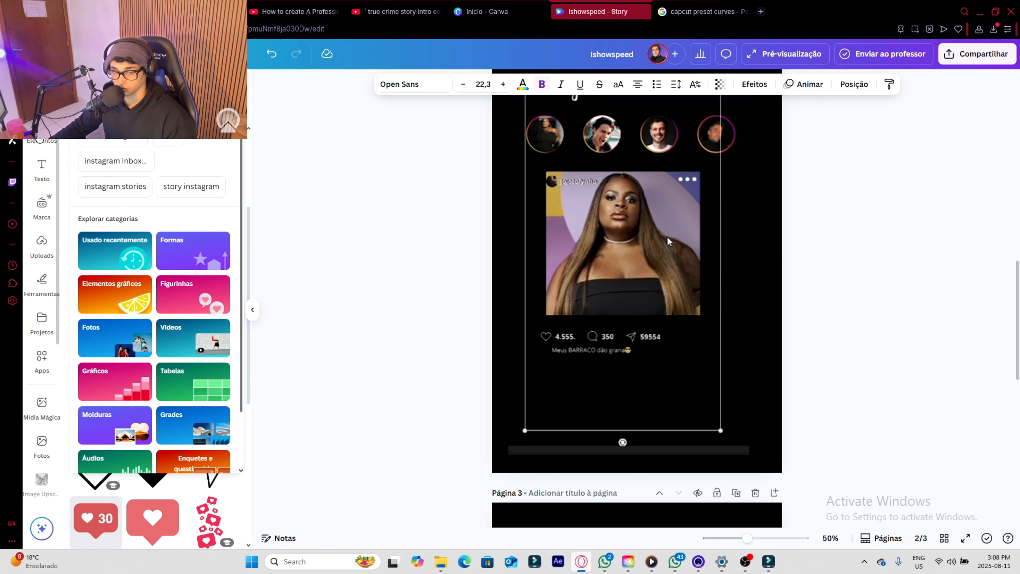
click(41, 130)
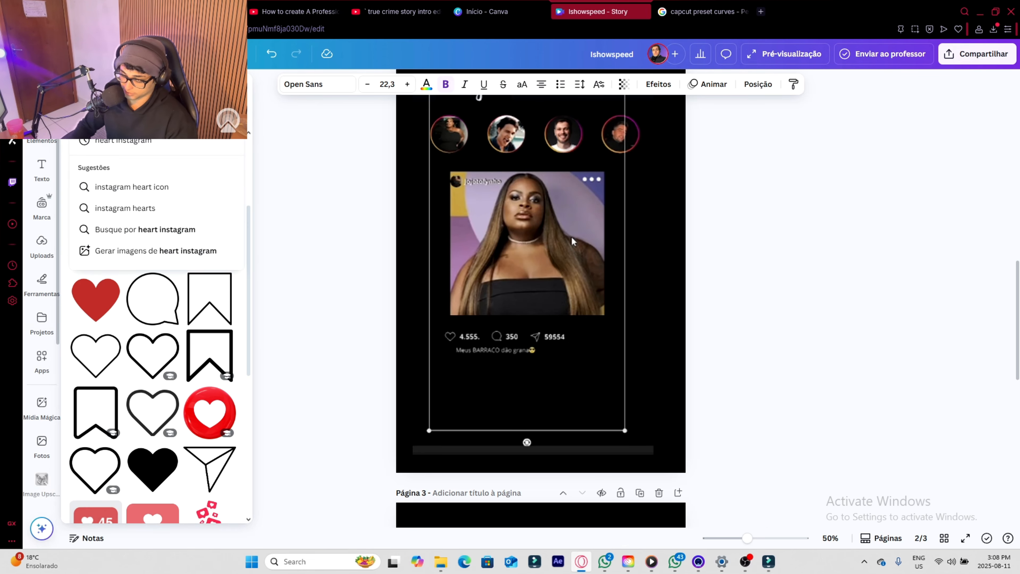
text(3 points)
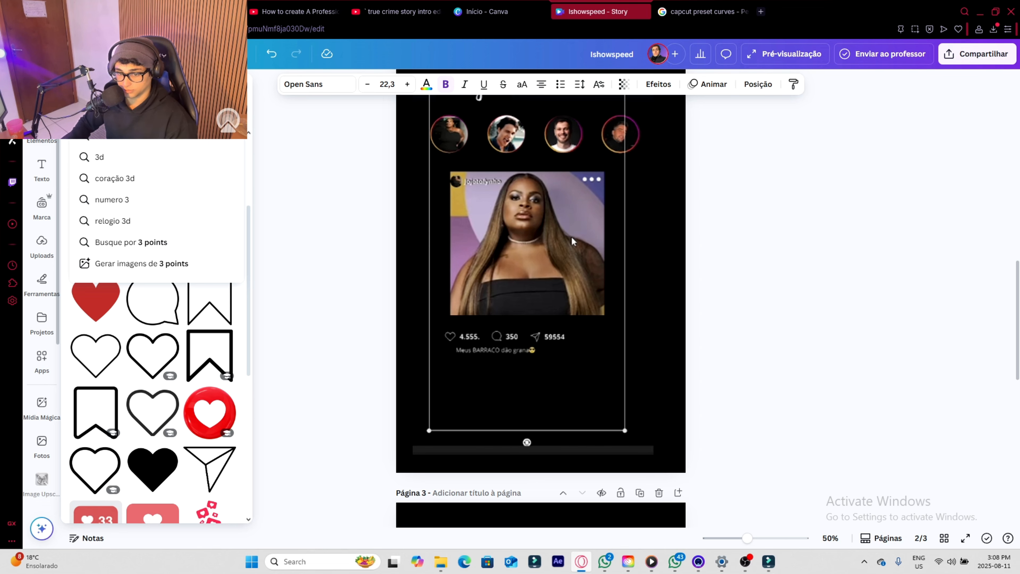
key(Return)
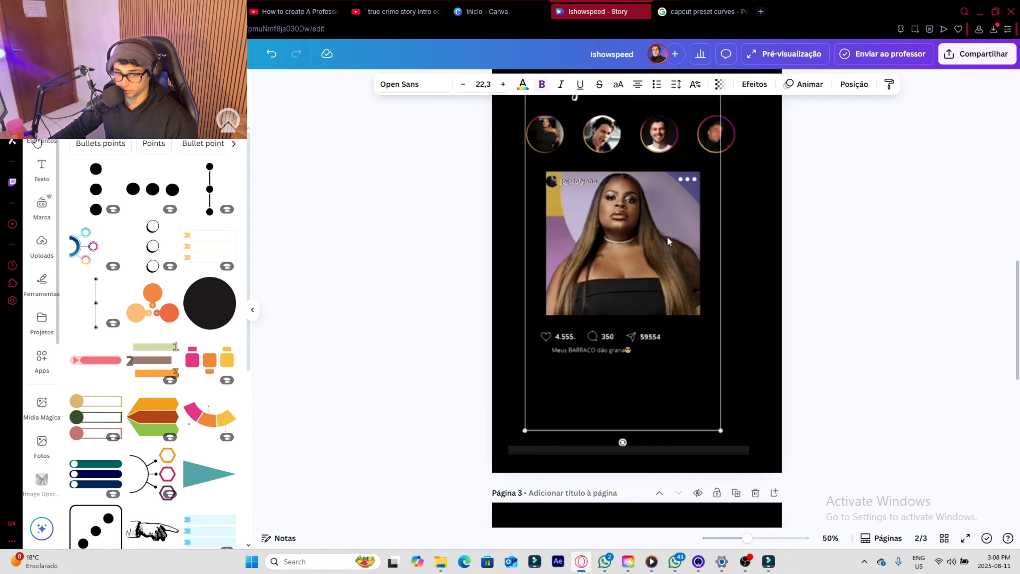
scroll(666, 447, down, 10)
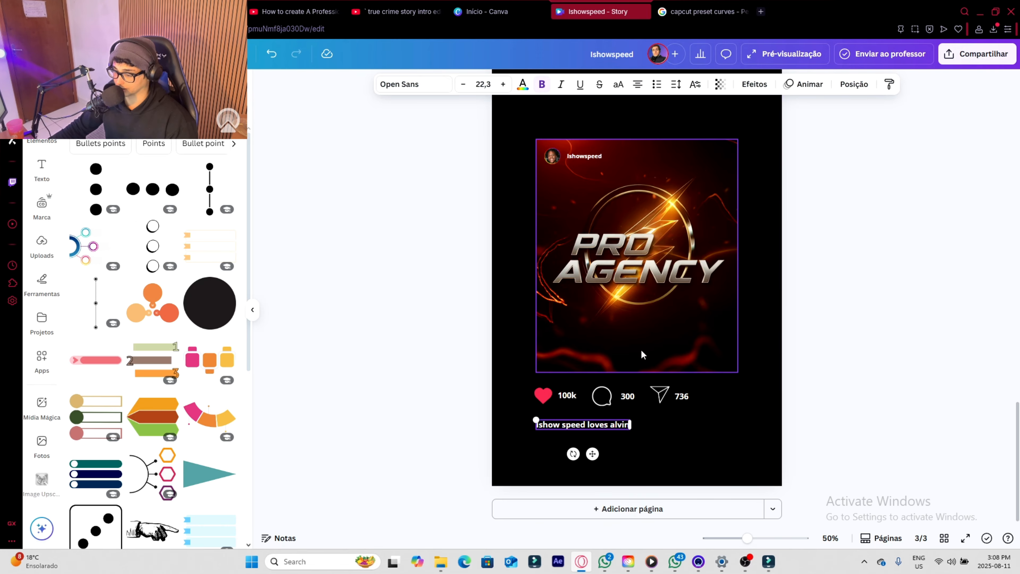
click(514, 287)
click(96, 189)
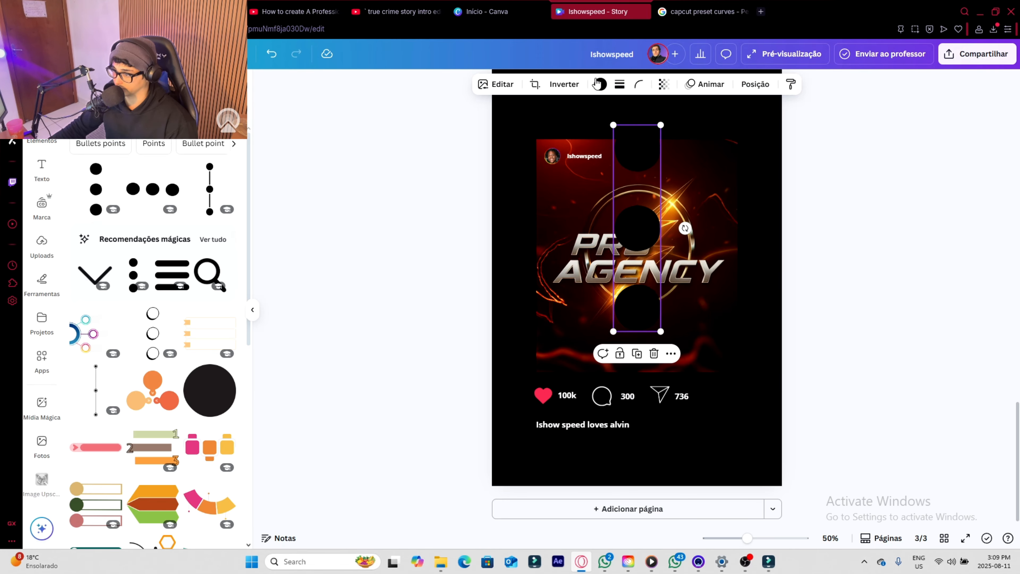
- Recolour the three dots white, shrink and rotate them to horizontal, and place them in the post image's upper-right corner
click(602, 88)
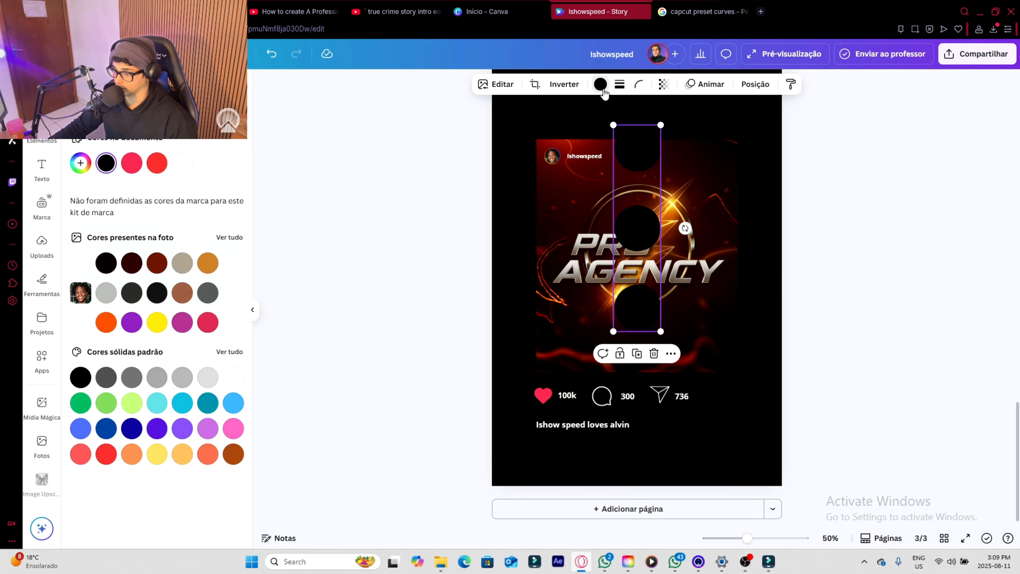
click(192, 165)
drag(661, 332, 606, 146)
drag(617, 101, 712, 185)
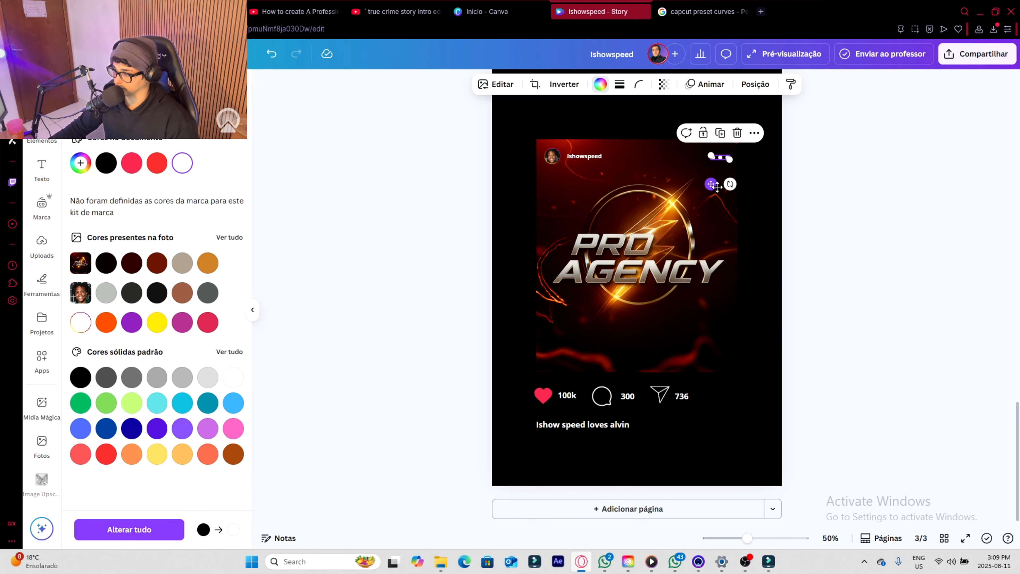
click(875, 355)
scroll(843, 405, up, 10)
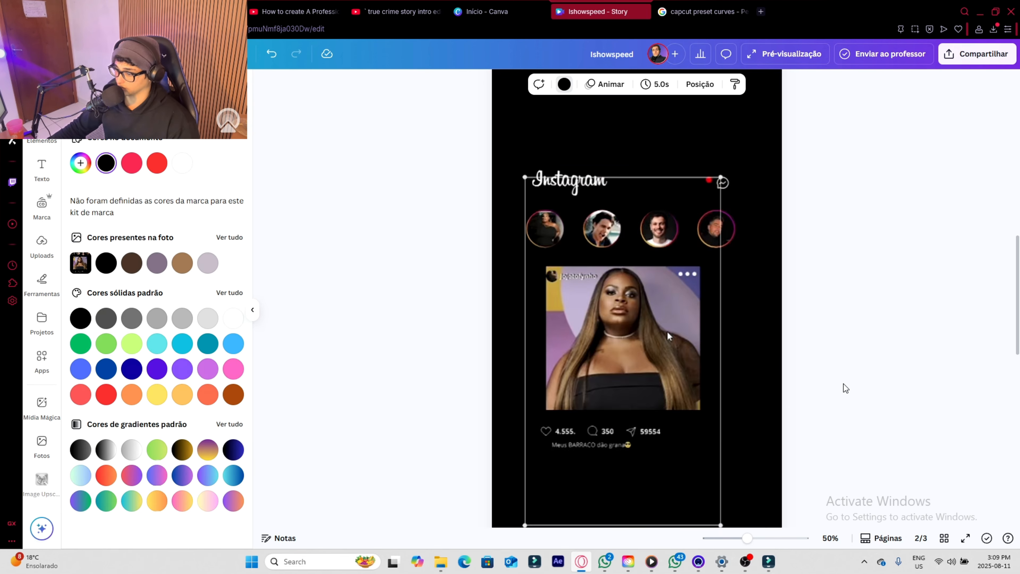
- Delete the reference Instagram feed screenshot from page 2
scroll(843, 384, down, 4)
scroll(843, 383, up, 6)
scroll(844, 383, down, 15)
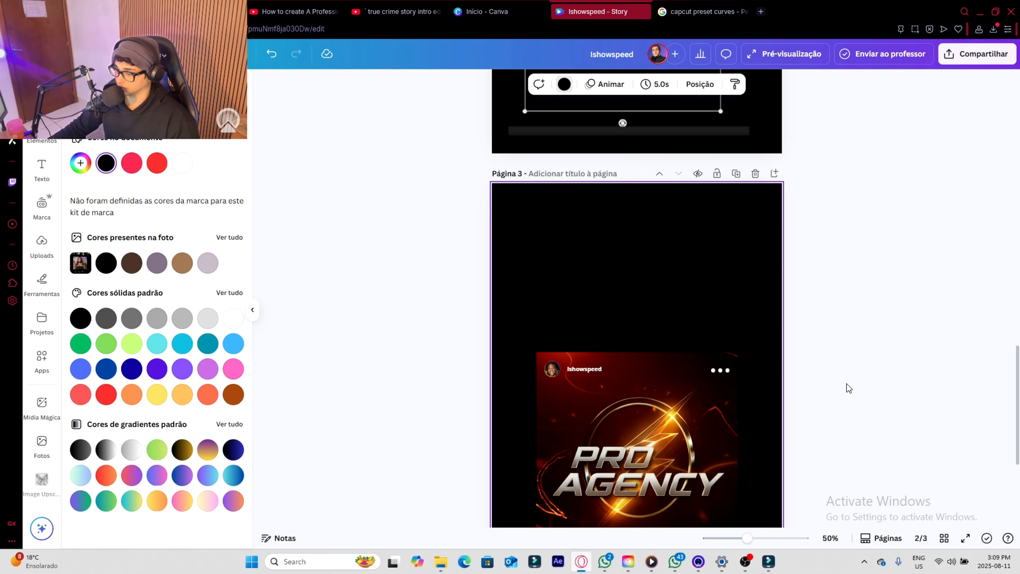
scroll(822, 301, up, 8)
click(646, 213)
key(Delete)
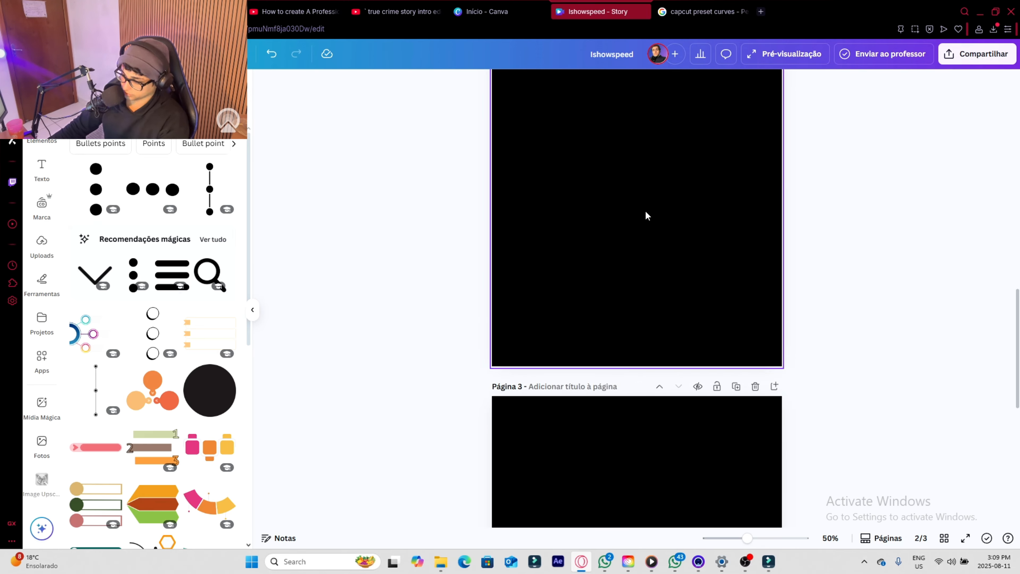
- Select all the post elements on page 3 and move them together slightly upward
scroll(647, 214, down, 9)
scroll(731, 282, up, 2)
scroll(763, 314, up, 4)
scroll(728, 273, down, 6)
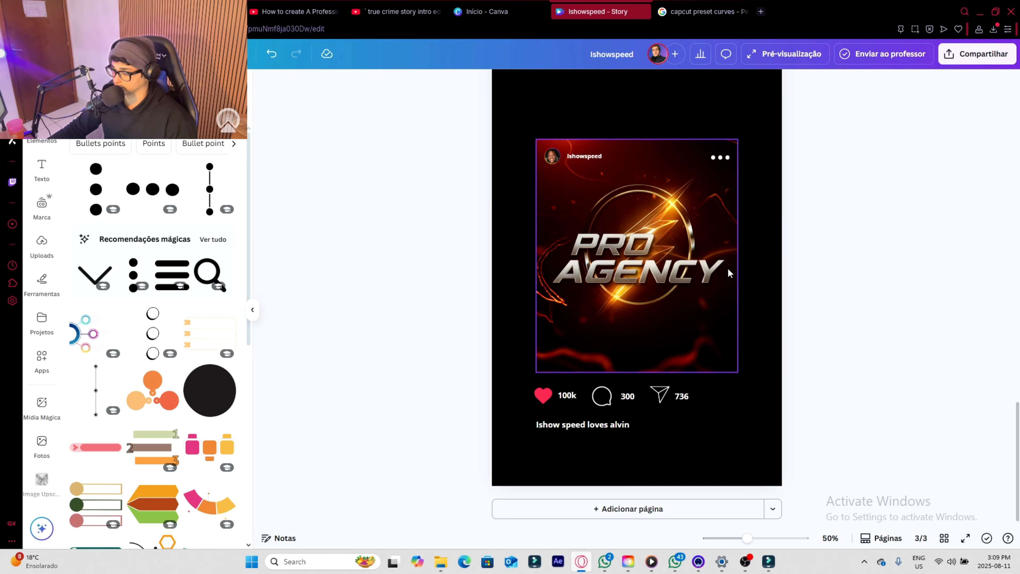
drag(796, 473, 561, 161)
drag(664, 285, 664, 260)
- Change page 3's background colour from the document colours to white
scroll(763, 398, up, 5)
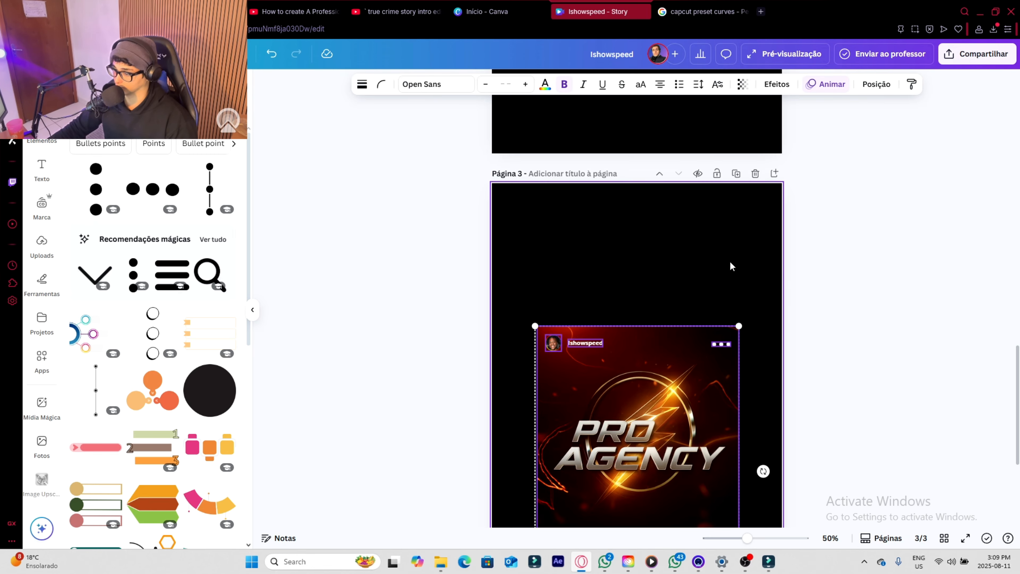
click(731, 264)
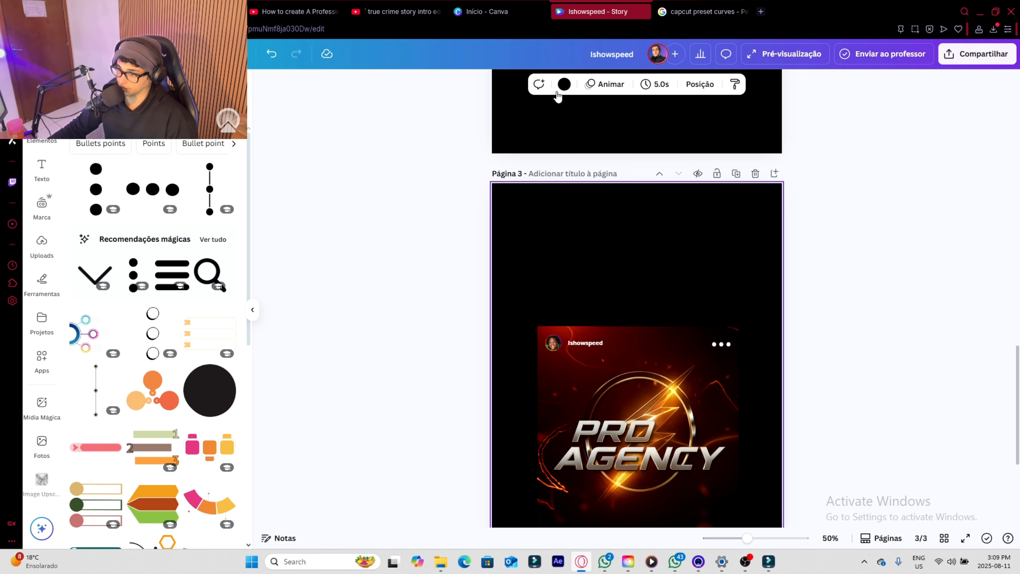
click(564, 84)
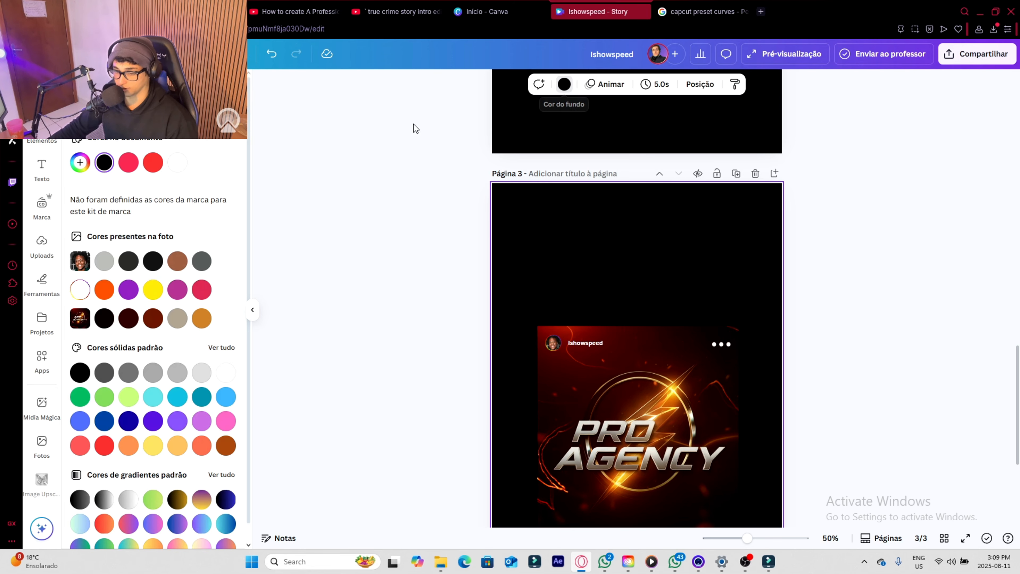
click(179, 169)
scroll(724, 278, down, 4)
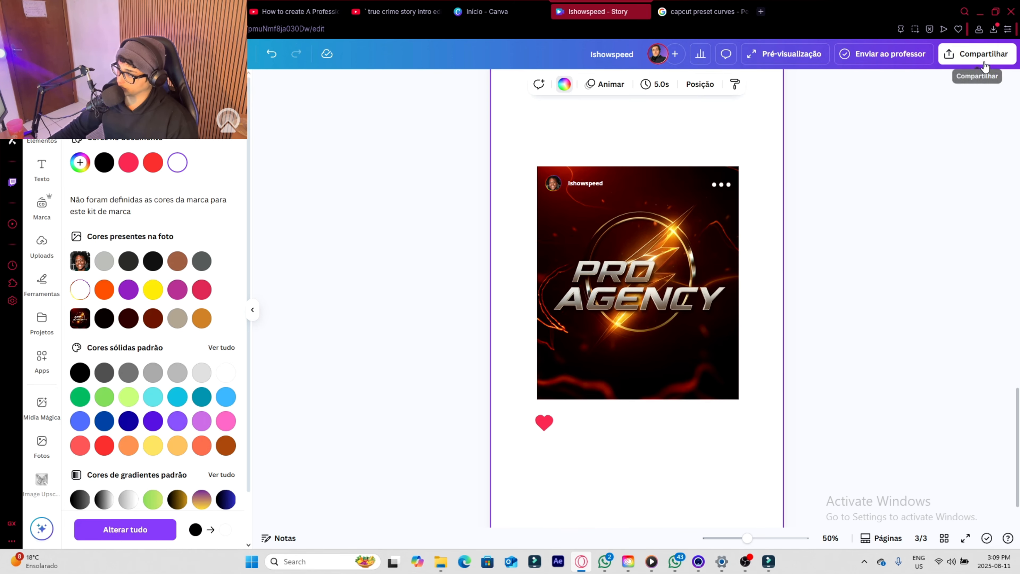
scroll(671, 508, down, 1)
scroll(842, 140, up, 5)
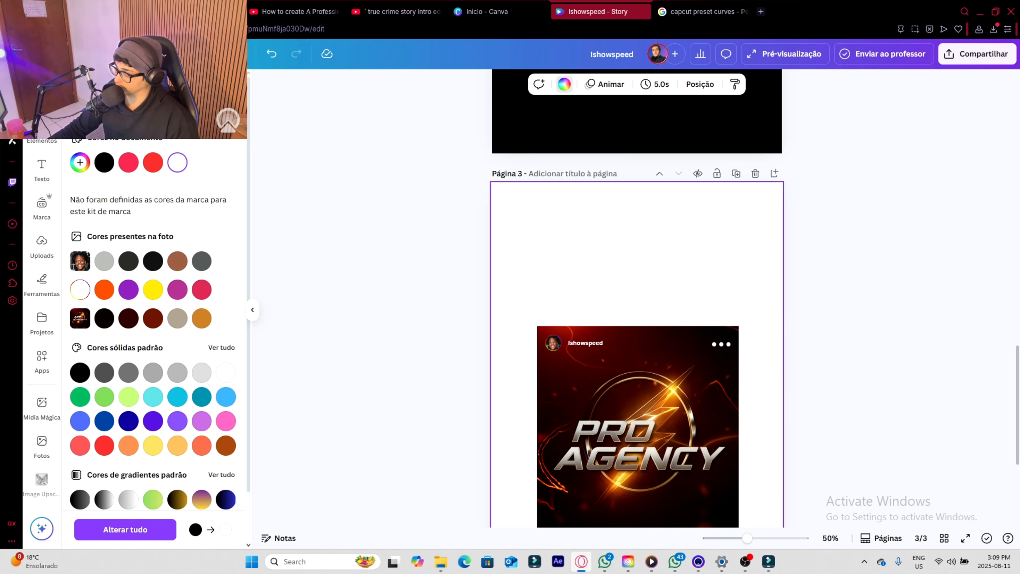
- Set up a PNG download of only page 3 with a transparent background at the largest size
click(989, 59)
click(825, 272)
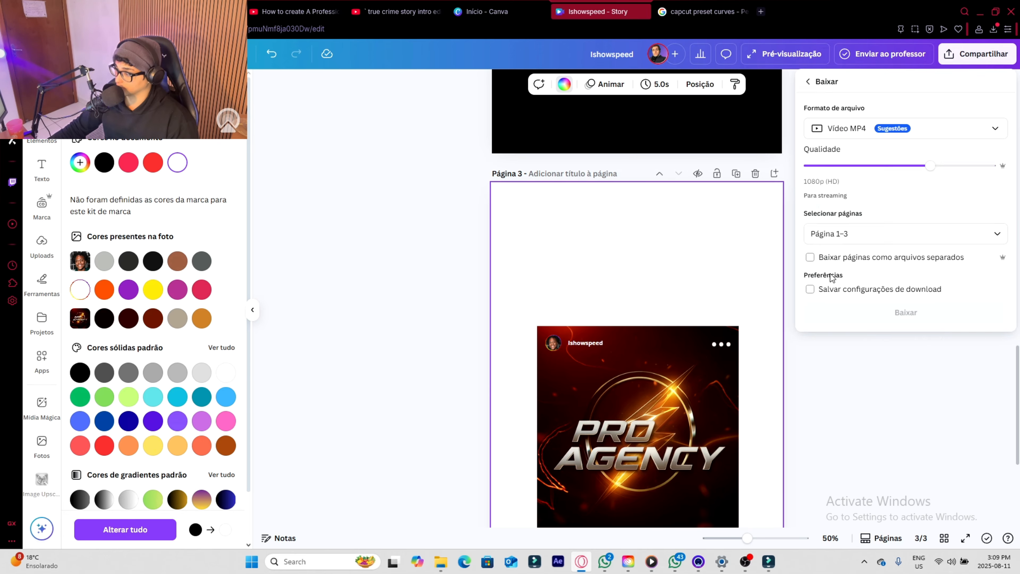
click(860, 129)
click(852, 199)
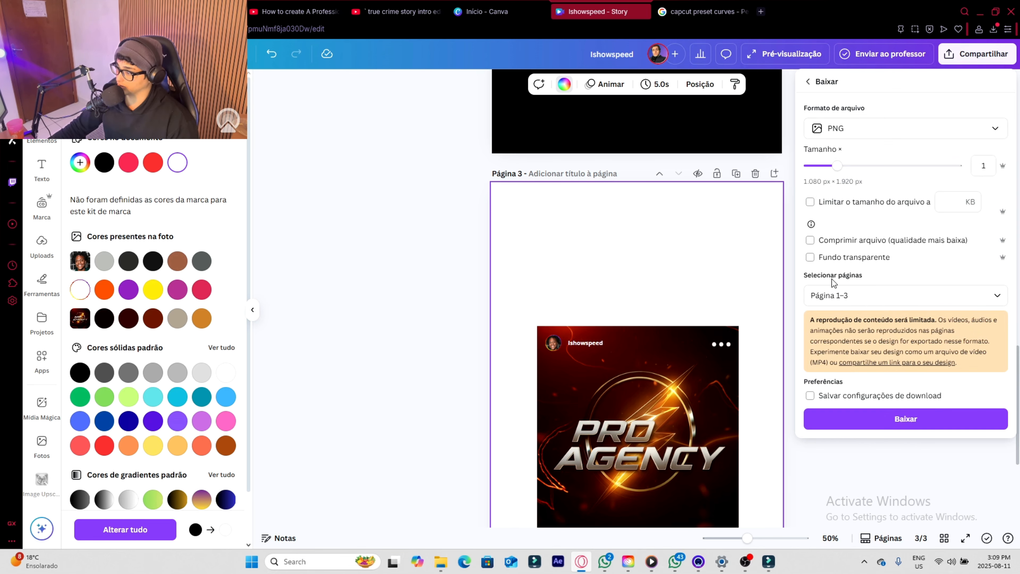
click(810, 259)
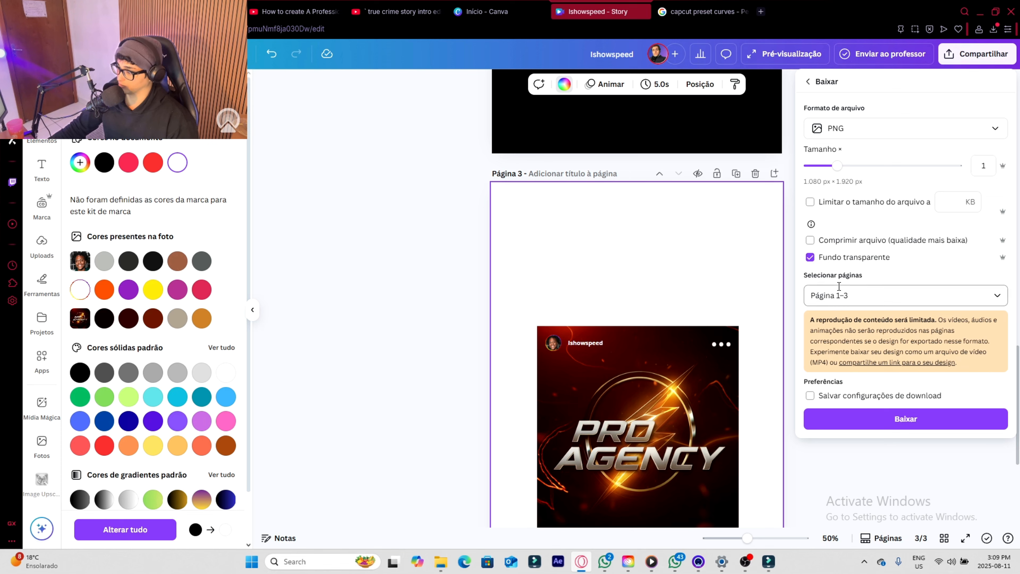
click(856, 301)
click(875, 346)
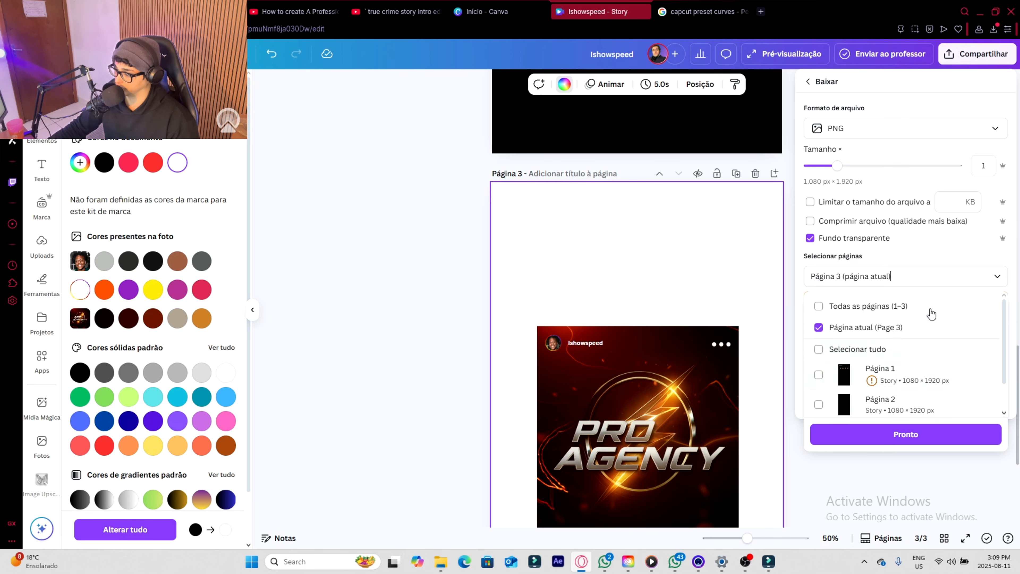
drag(842, 169, 958, 167)
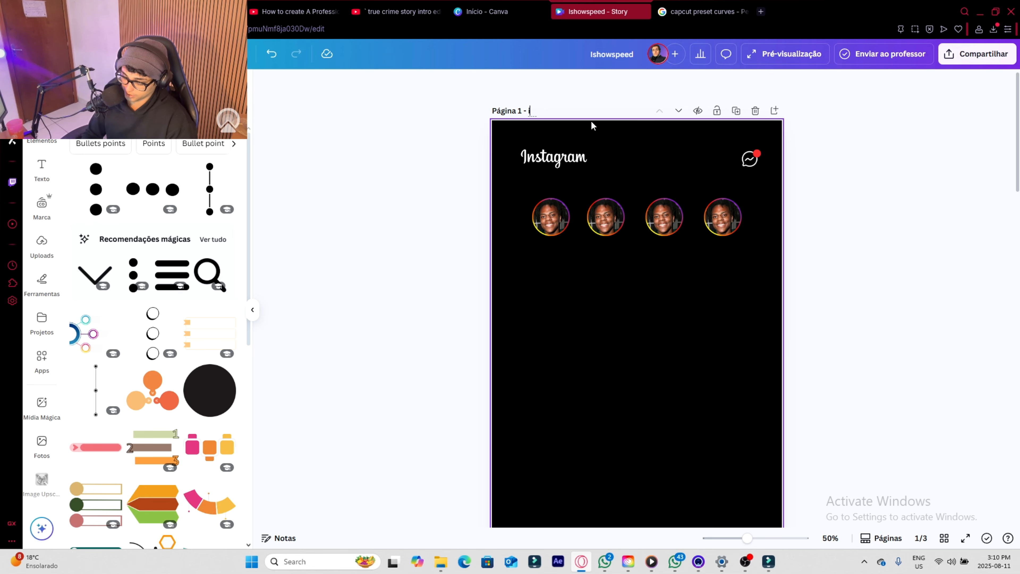
- Title page 1 "ishow speed stories"
text(speed stories)
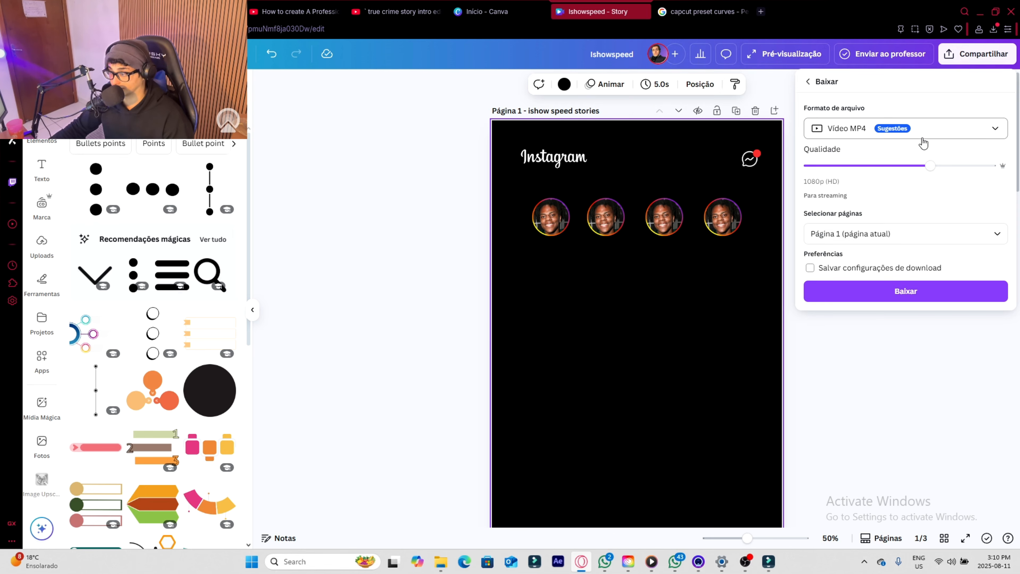
click(849, 130)
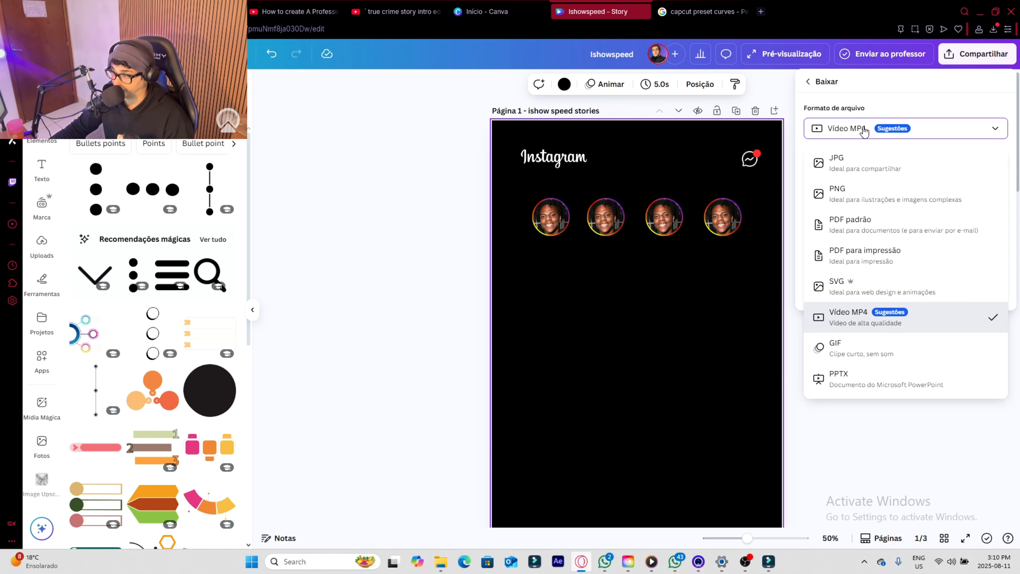
click(863, 131)
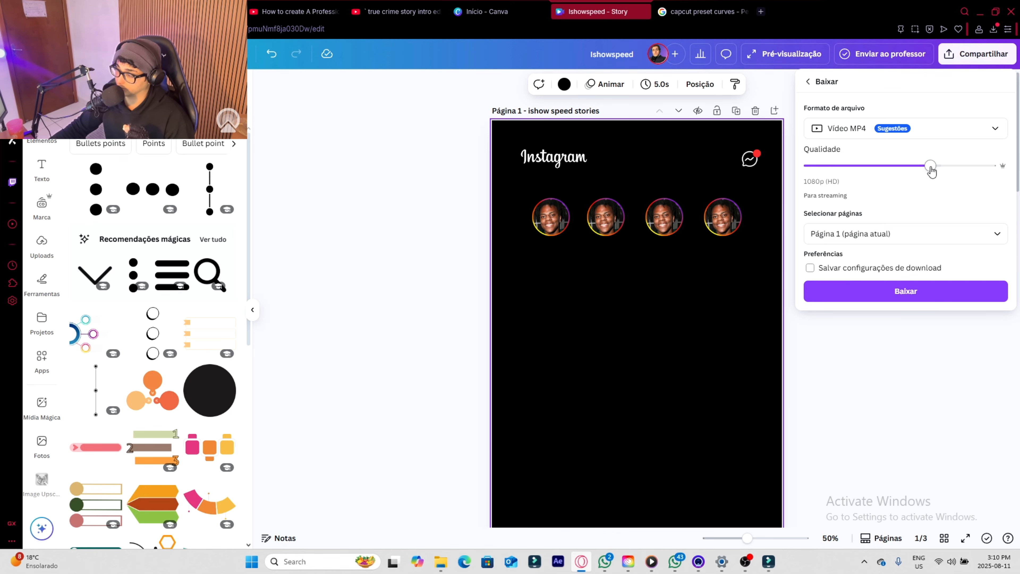
drag(949, 174, 992, 173)
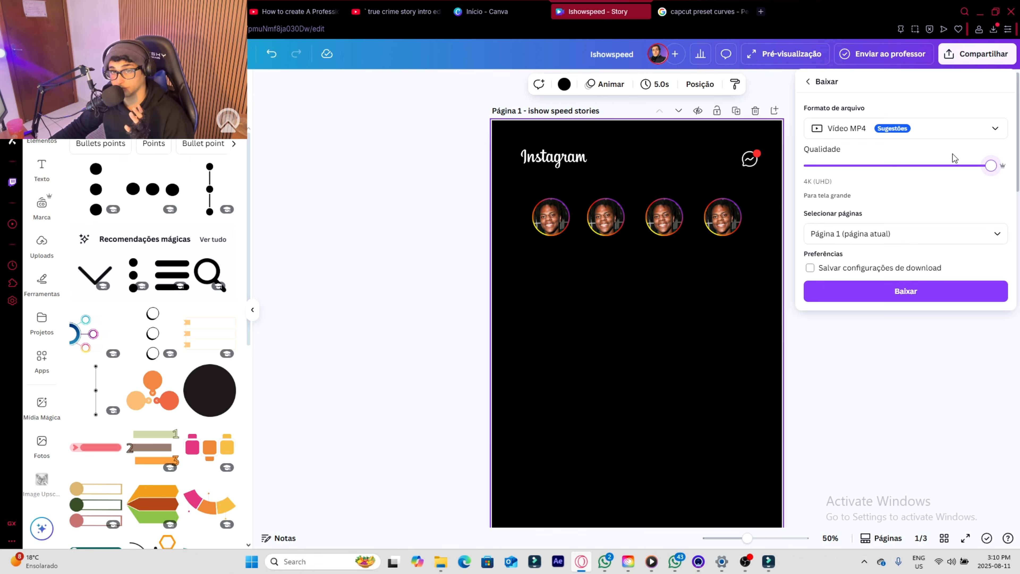
click(863, 233)
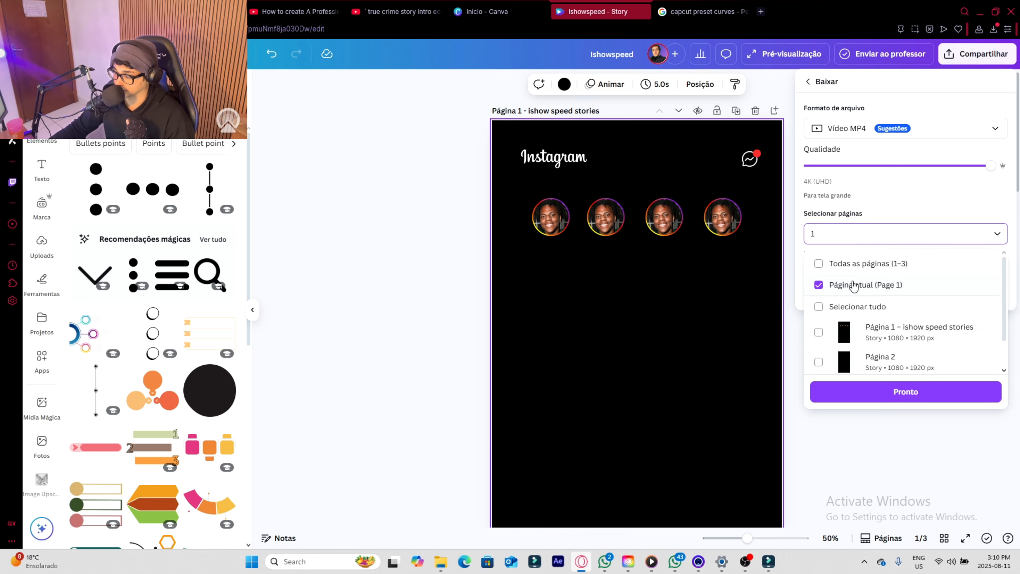
click(683, 304)
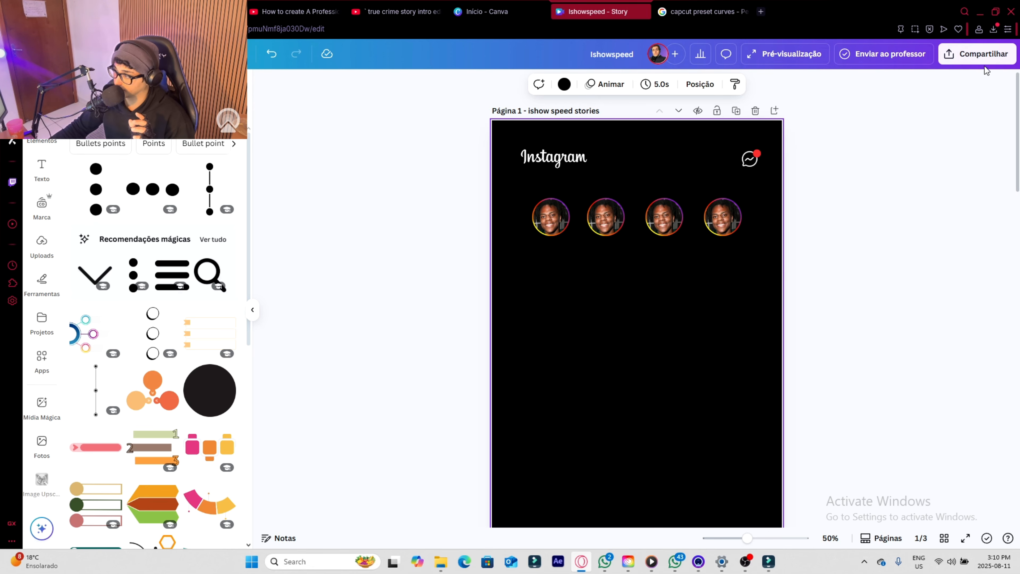
- Set up an MP4 video download of the design at 4K (UHD) quality
click(980, 56)
click(827, 273)
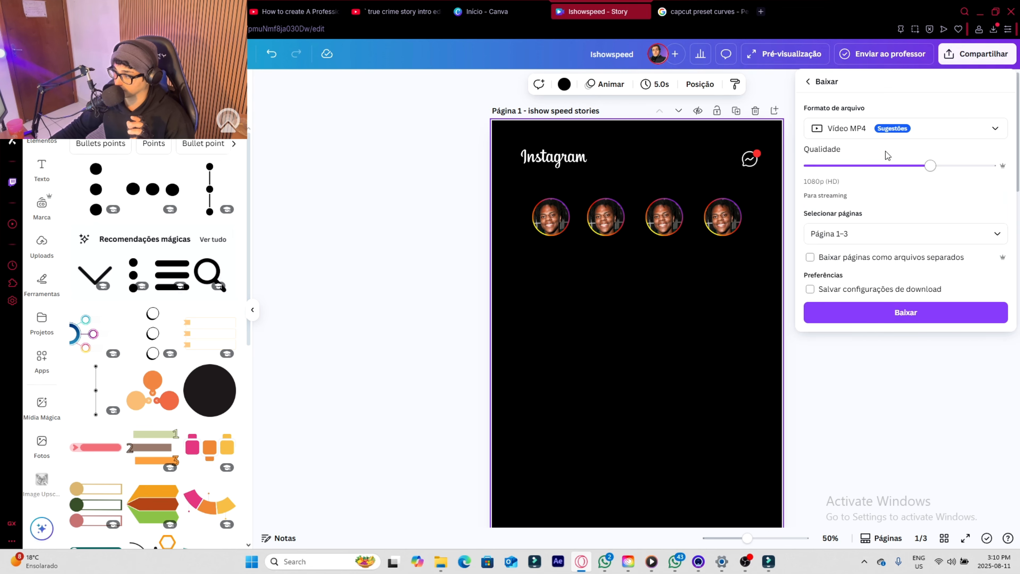
drag(932, 165, 996, 166)
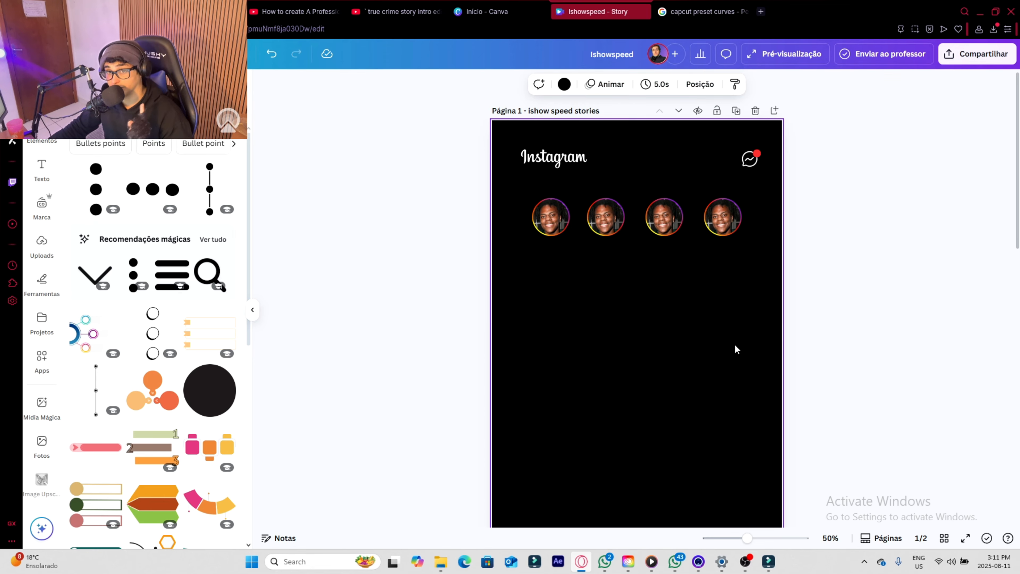
- Duplicate page 1 and delete the logo, message icon and story circles from the copy
click(736, 110)
drag(854, 119, 469, 299)
key(Delete)
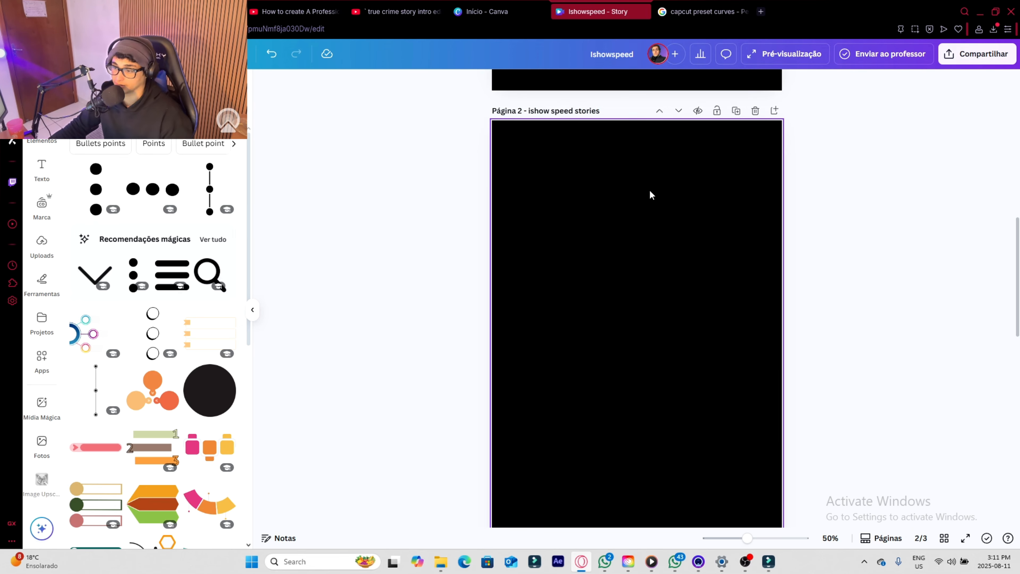
- Title the empty page "background" and download only that page as a PNG
click(581, 111)
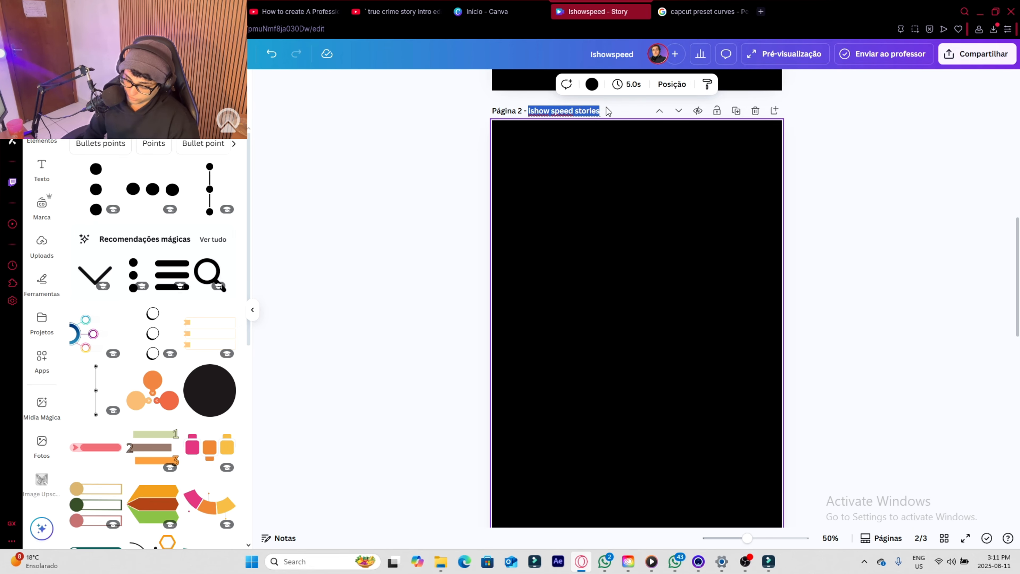
text(background)
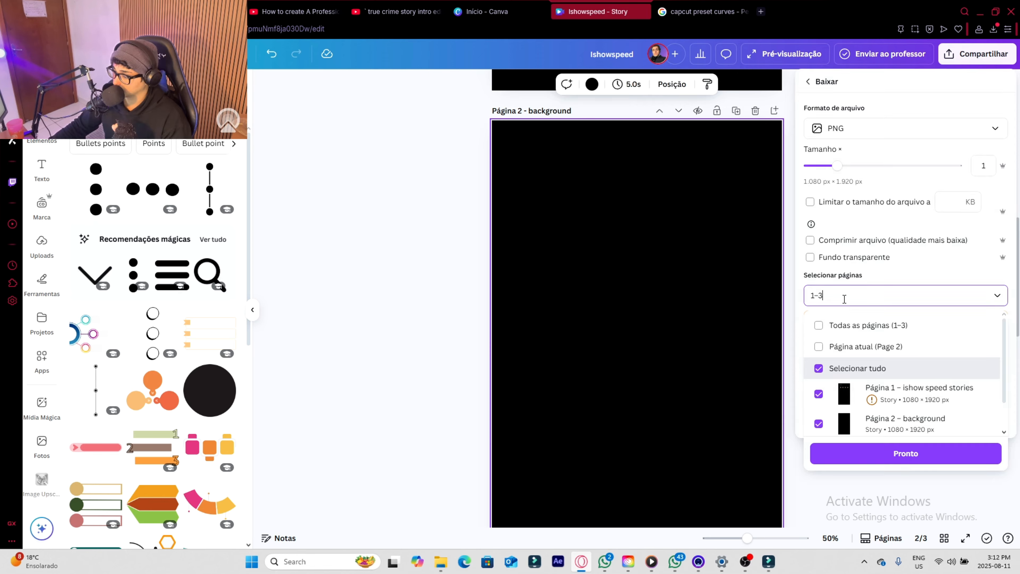
click(864, 348)
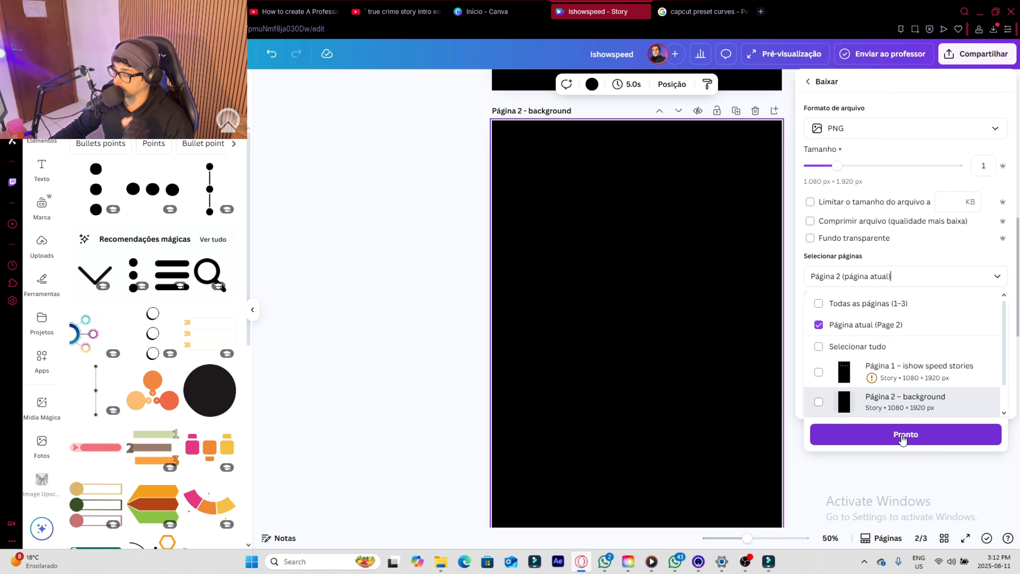
click(903, 436)
click(901, 403)
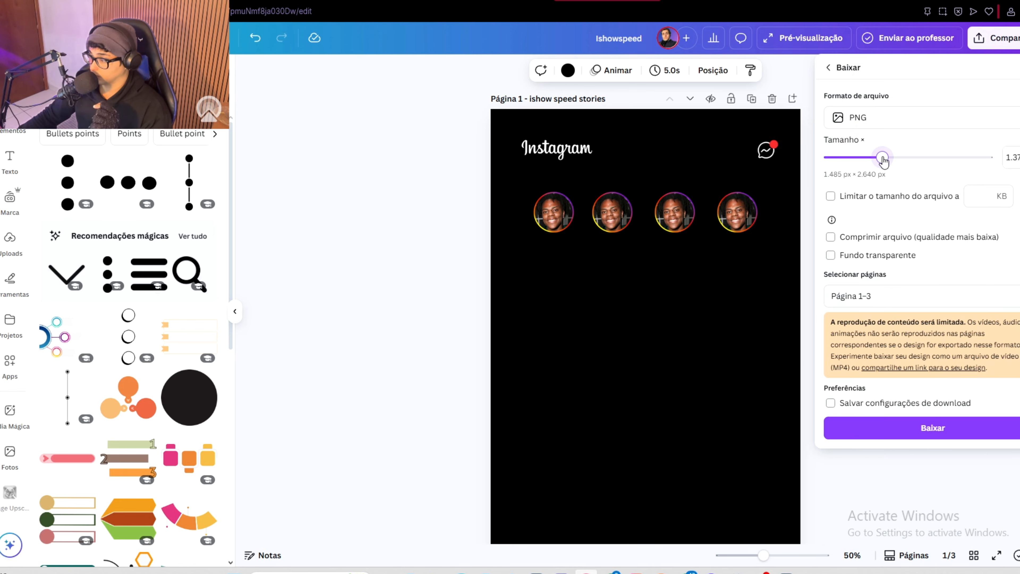
- Download only page 1 as a PNG at the maximum size, 3,375 px × 6,000 px
drag(882, 158, 987, 157)
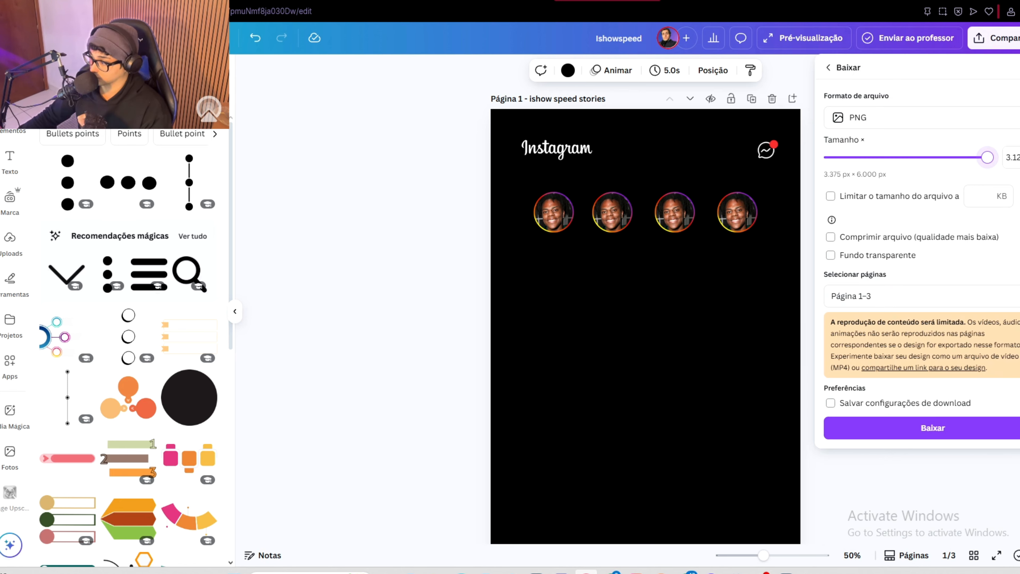
click(929, 299)
click(899, 352)
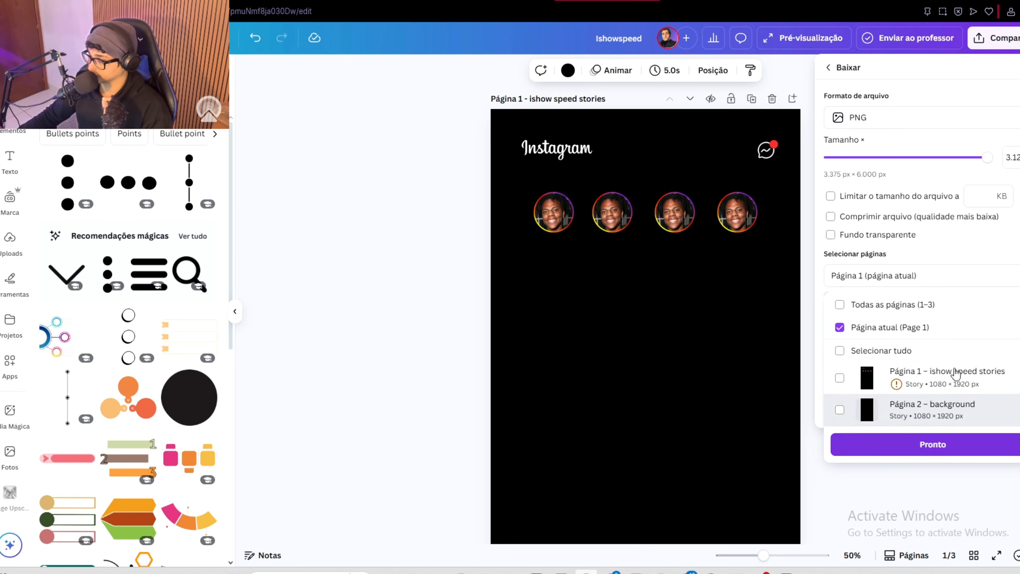
click(945, 444)
click(867, 406)
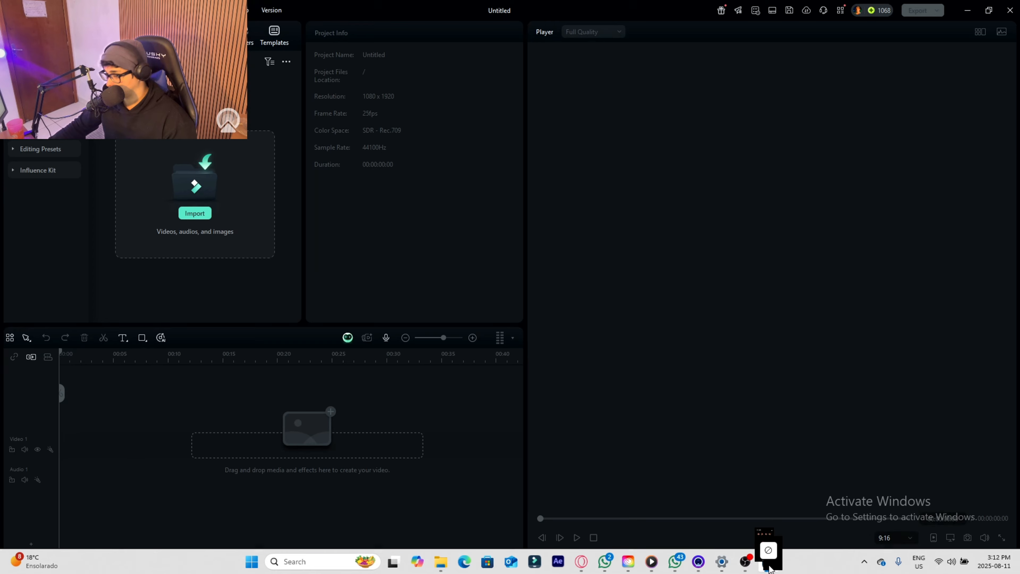
- Switch to Filmora and import the exported Canva files into the project media, answering the proxy file prompt
drag(768, 549, 195, 212)
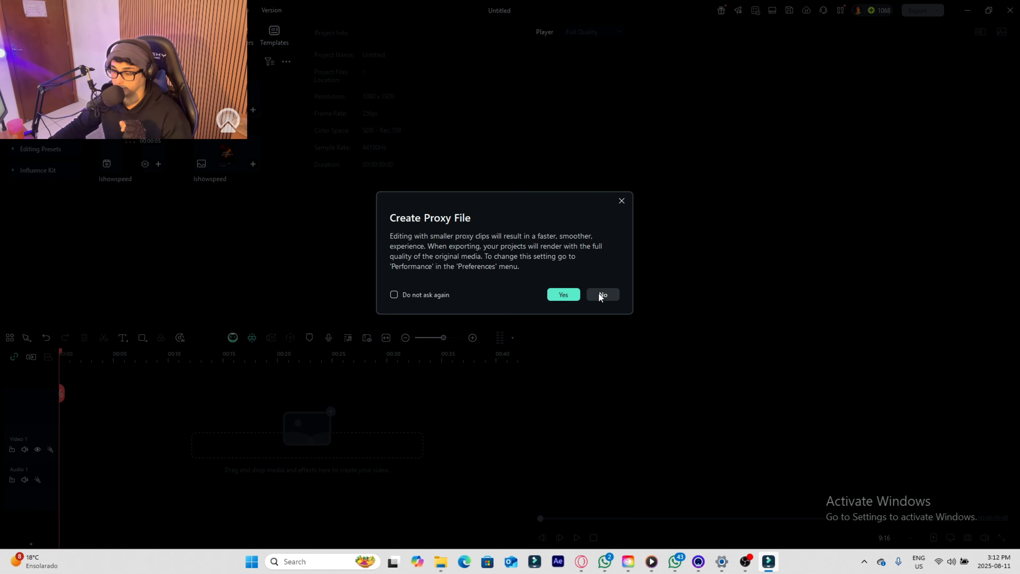
click(568, 297)
- Place the background image at the start of the first video track and extend it to about 21 seconds
drag(227, 117, 110, 435)
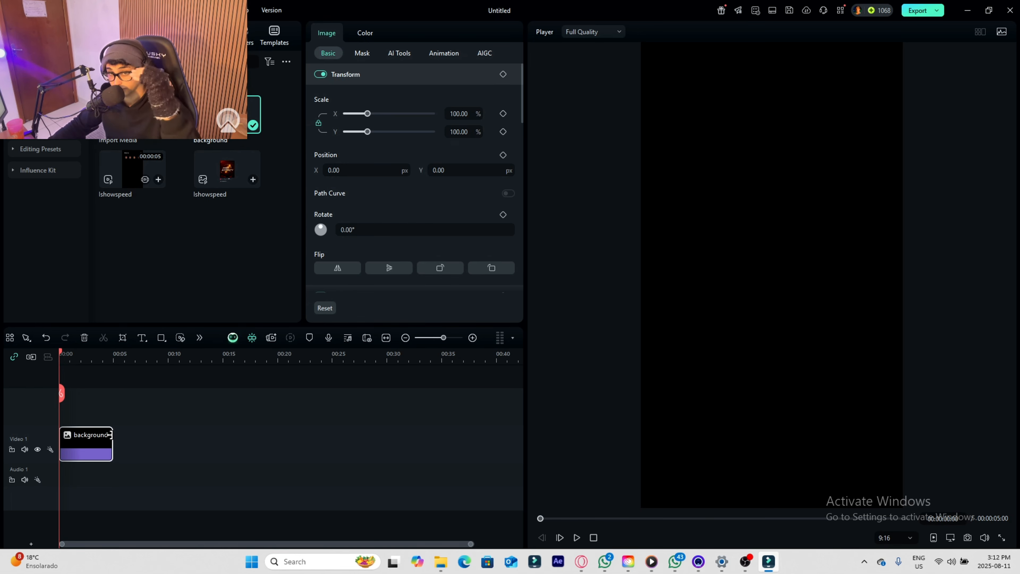
drag(111, 435, 292, 438)
- Place the Ishowspeed video above the background at the start, keeping the project settings of 1080 x 1920 25fps, and play it back
drag(136, 169, 66, 415)
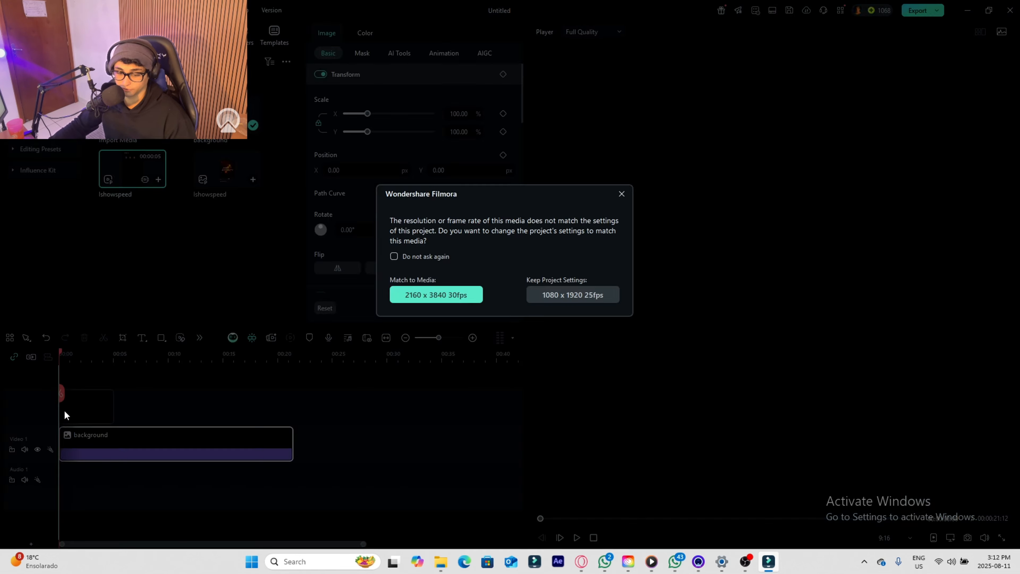
click(569, 301)
key(space)
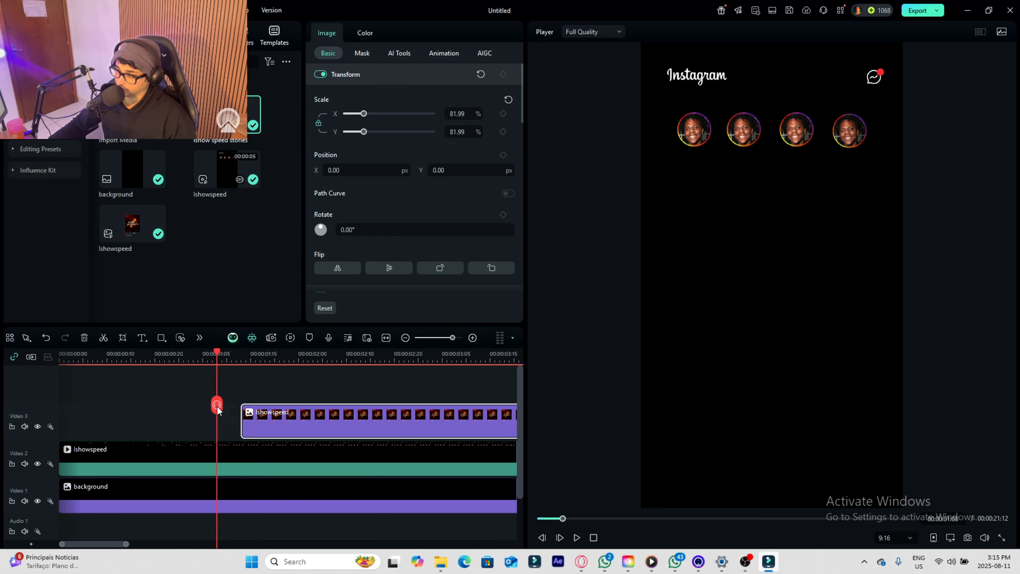
- Position the playhead about five frames into the post clip on Video 3 and add a Transform keyframe there
drag(217, 403, 248, 411)
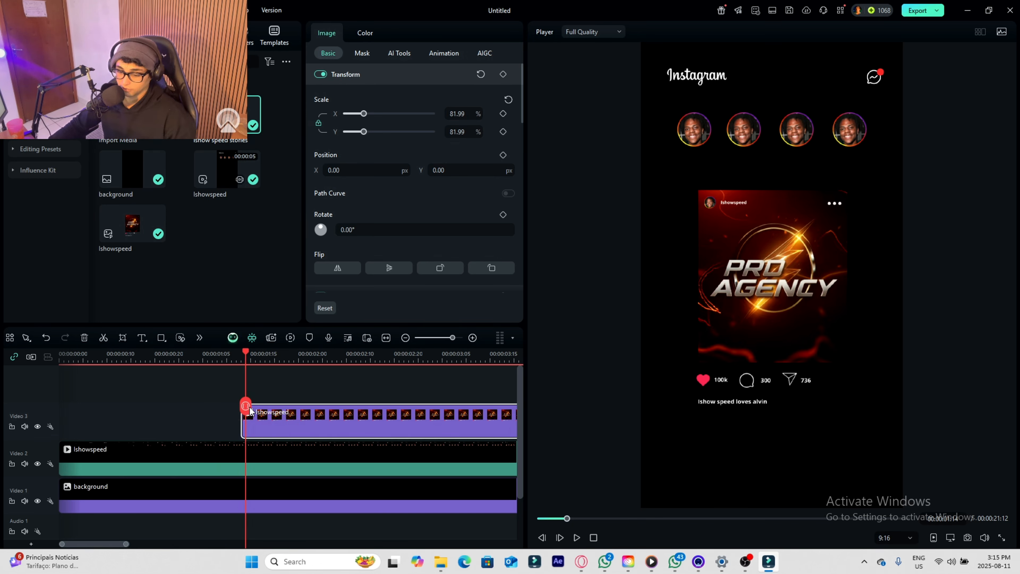
mouse_move(245, 409)
mouse_down()
mouse_move(275, 415)
mouse_move(233, 419)
mouse_move(242, 420)
mouse_up()
scroll(277, 414, up, 3)
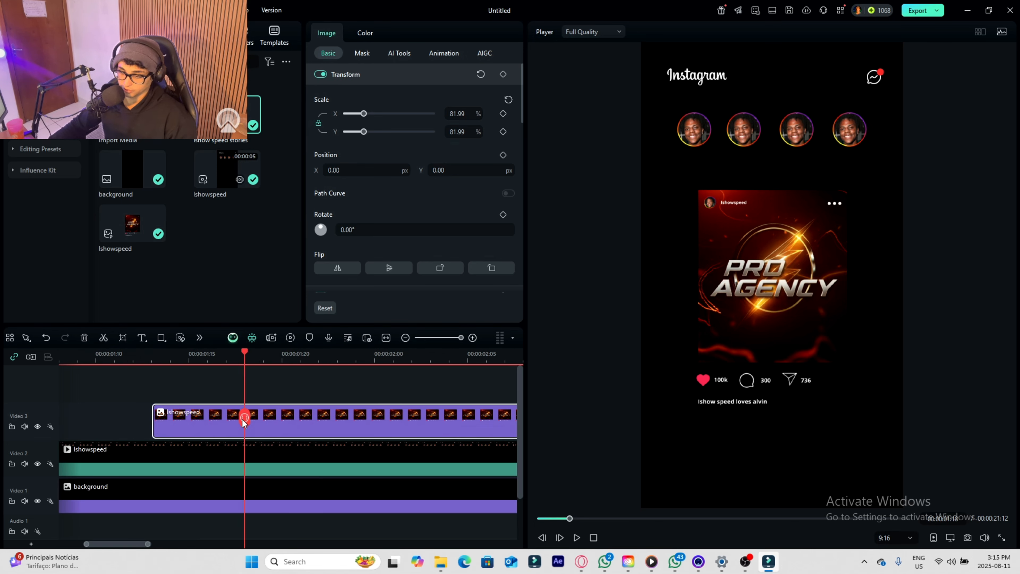
- Set the post's Position Y to -244 px at 00:00:01:14, four frames before the Transform keyframe
click(502, 74)
key(Left)
key(Left)
key(Left)
key(Left)
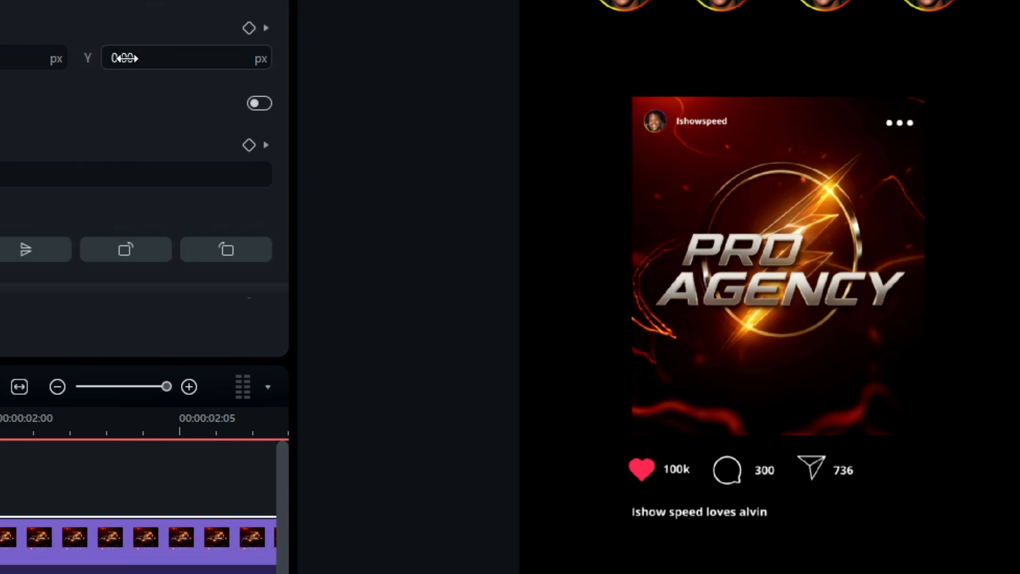
drag(124, 58, 28, 58)
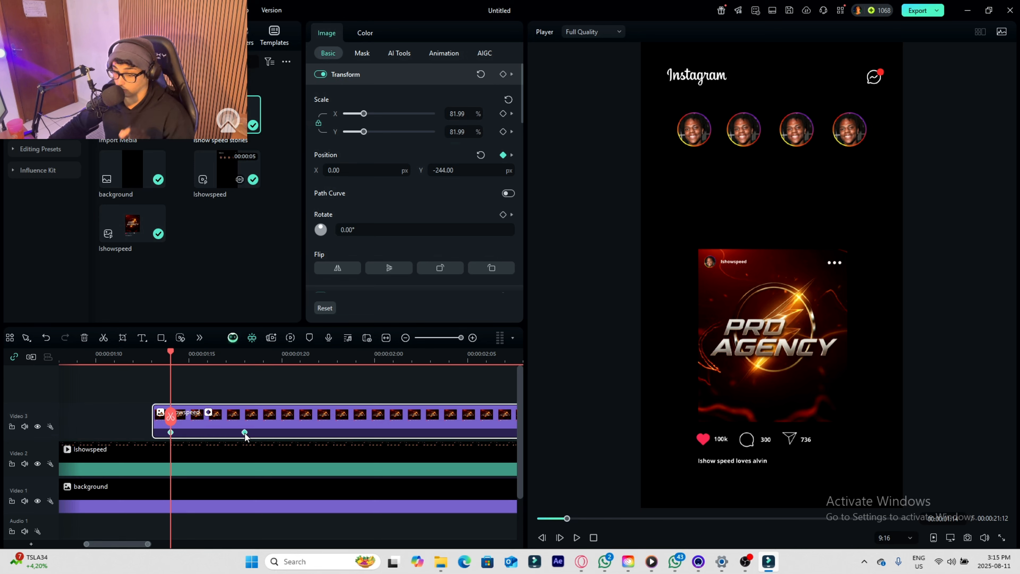
- Apply the Continuous Curve Bezier type to the post clip's second keyframe on Video 3
right_click(245, 432)
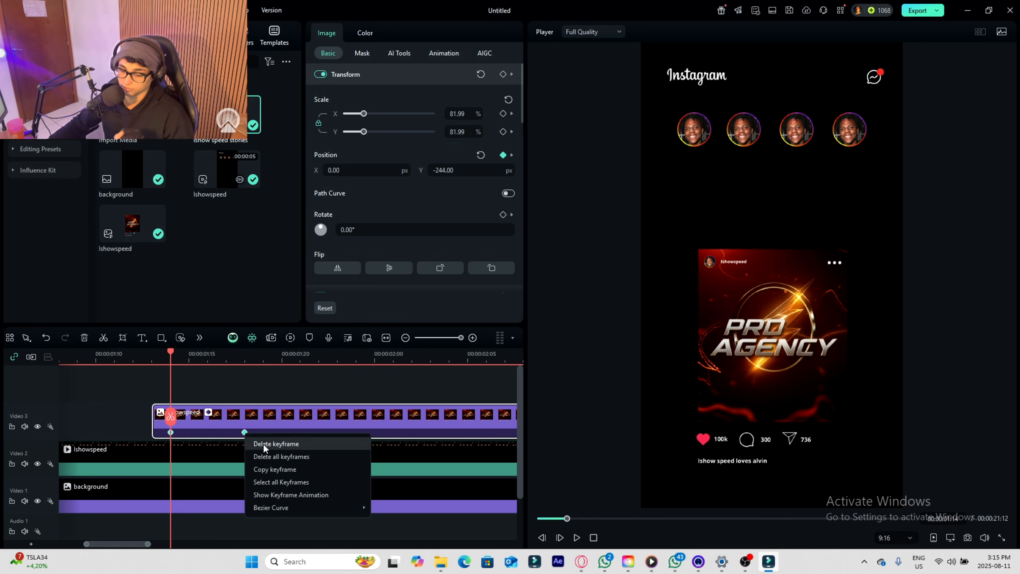
click(292, 481)
right_click(245, 433)
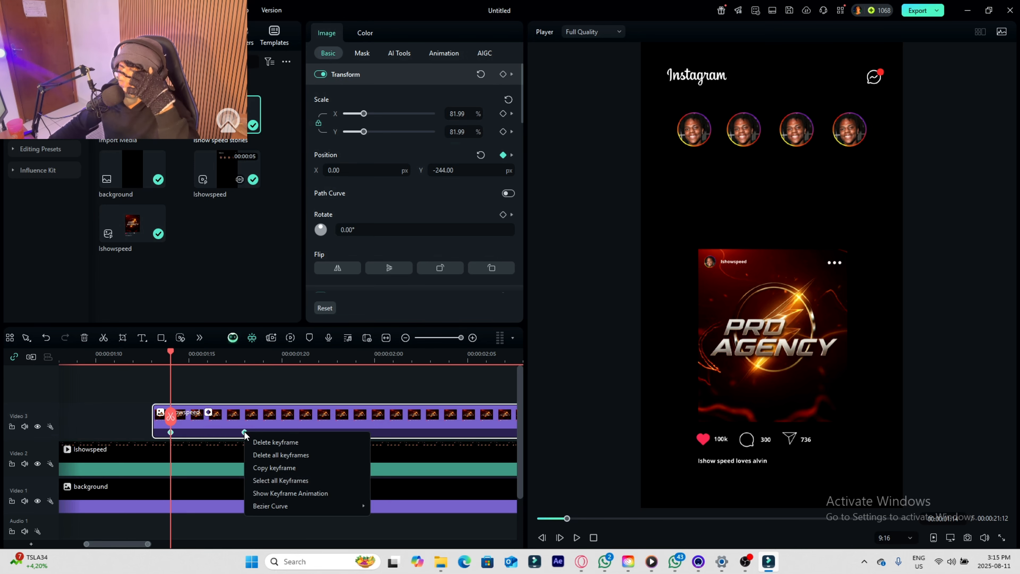
mouse_move(311, 506)
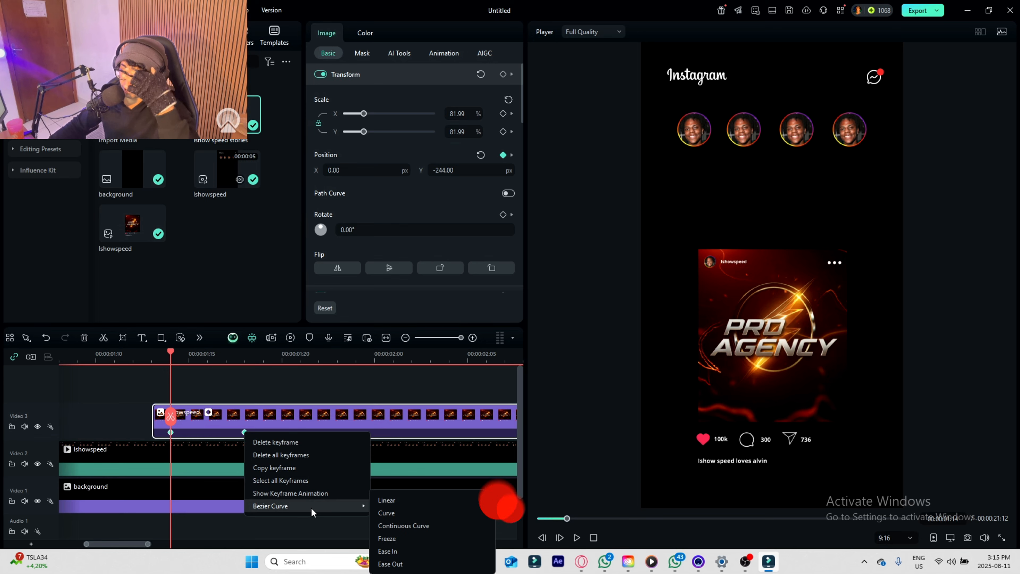
click(417, 524)
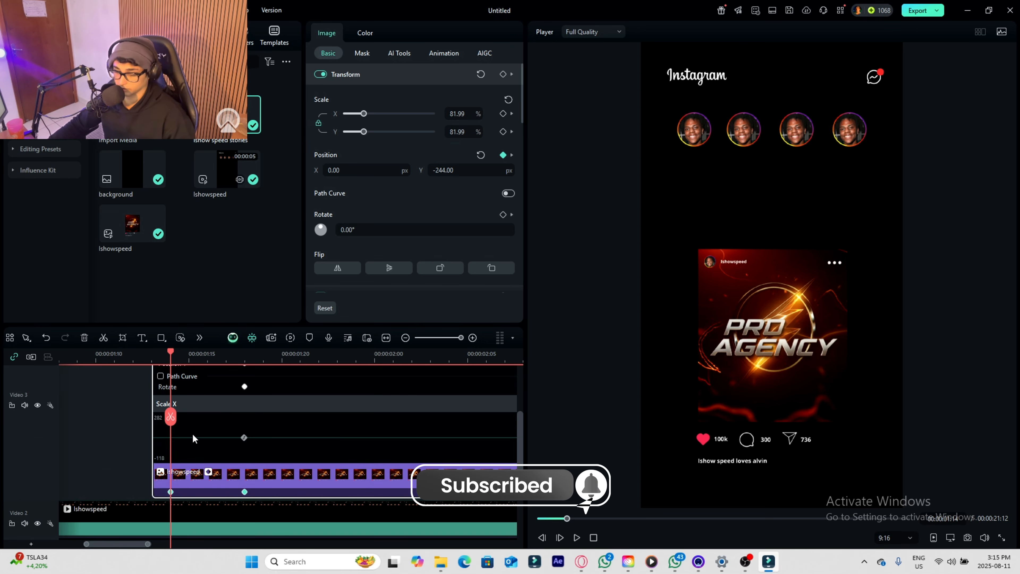
- Preview the post's motion and move its second keyframe to about 00:00:01:22
key(space)
key(space)
drag(244, 492, 318, 496)
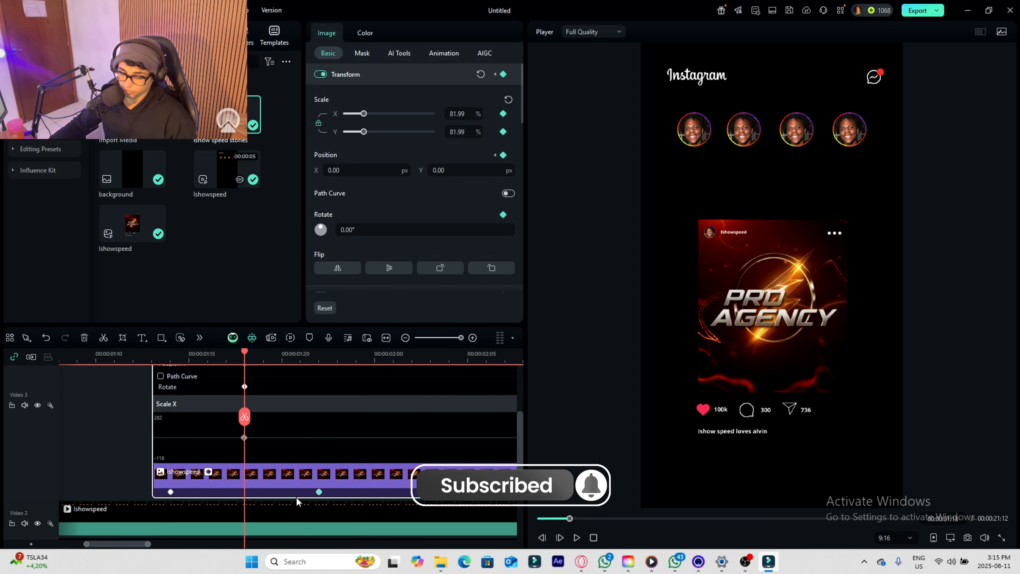
- Apply the Continuous Curve Bezier type to the post's first keyframe and play the animation back from there
right_click(171, 492)
mouse_move(285, 485)
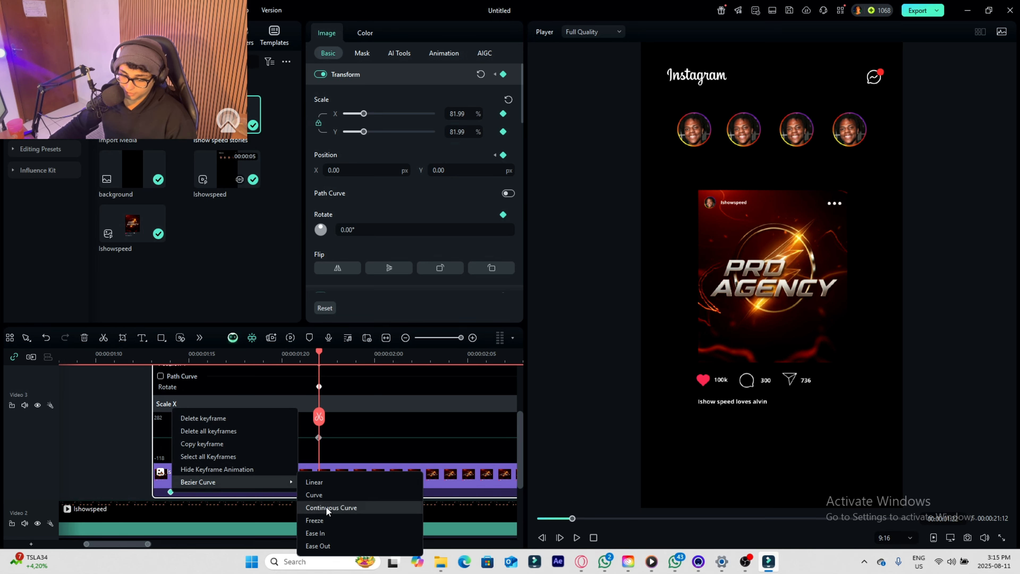
click(359, 515)
drag(323, 415, 168, 415)
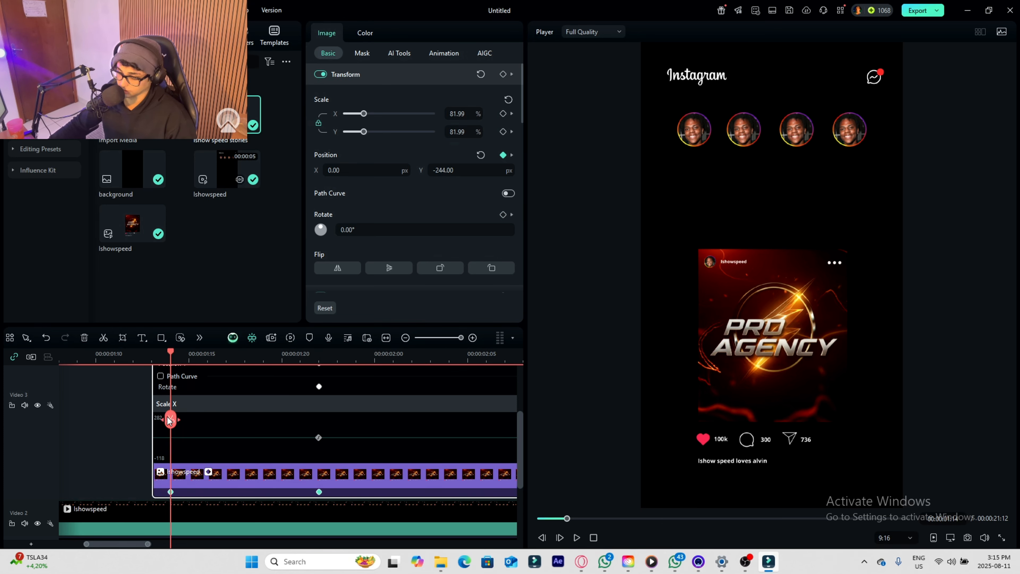
key(space)
key(space)
- Place the ishow speed stories image directly after the Ishowspeed clip on Video 2 and extend the post clip to its end
scroll(230, 436, down, 1)
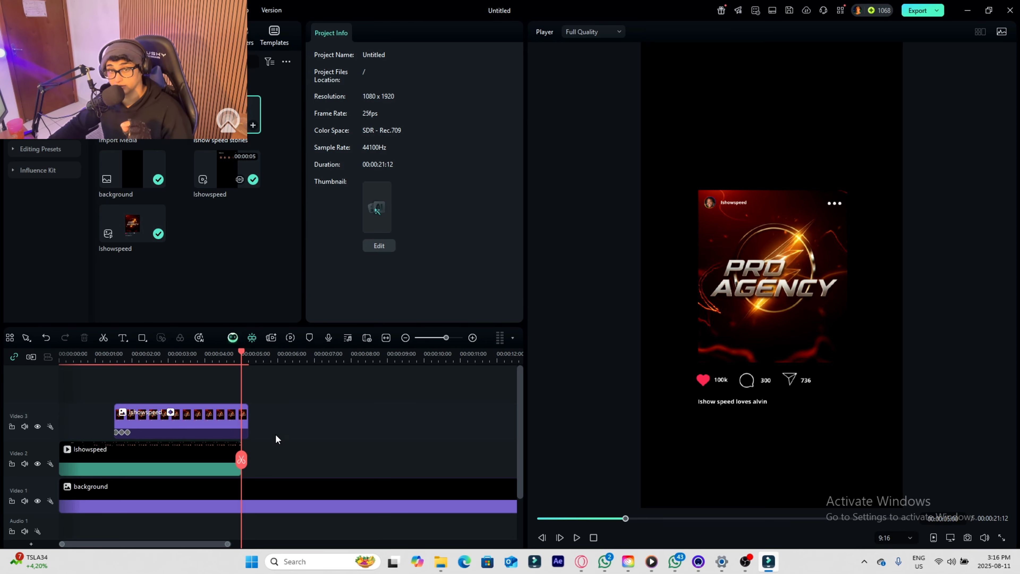
drag(227, 115, 244, 462)
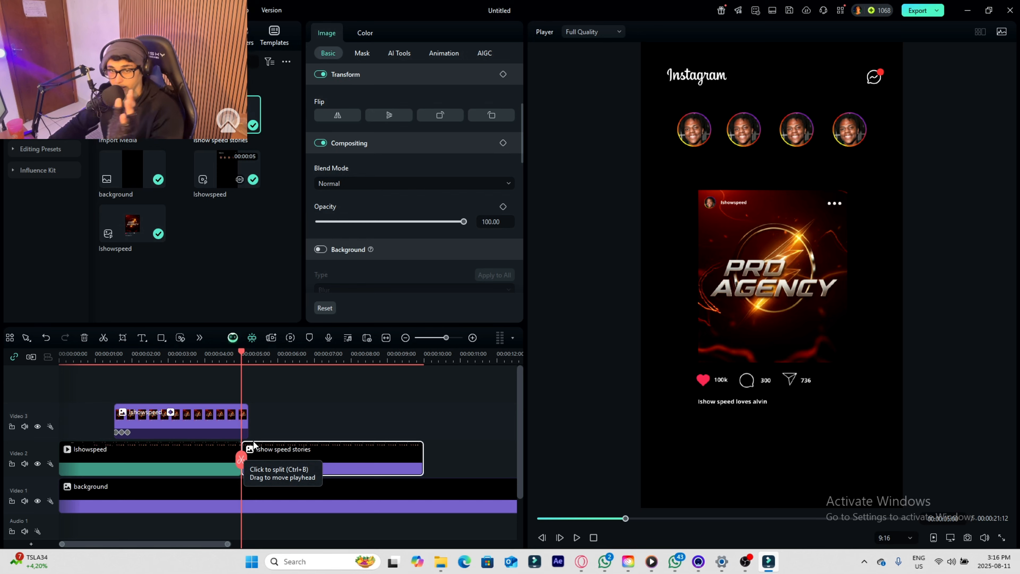
drag(247, 418, 423, 410)
- Start a compound clip from the post, Ishowspeed video and stories clips, naming it Stories and feed
drag(328, 388, 192, 470)
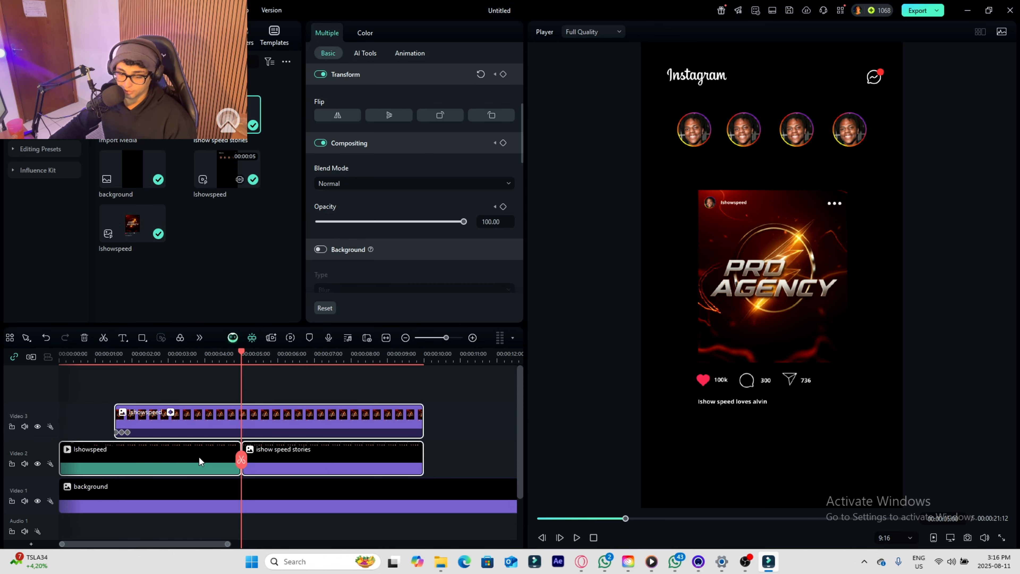
right_click(200, 457)
click(310, 272)
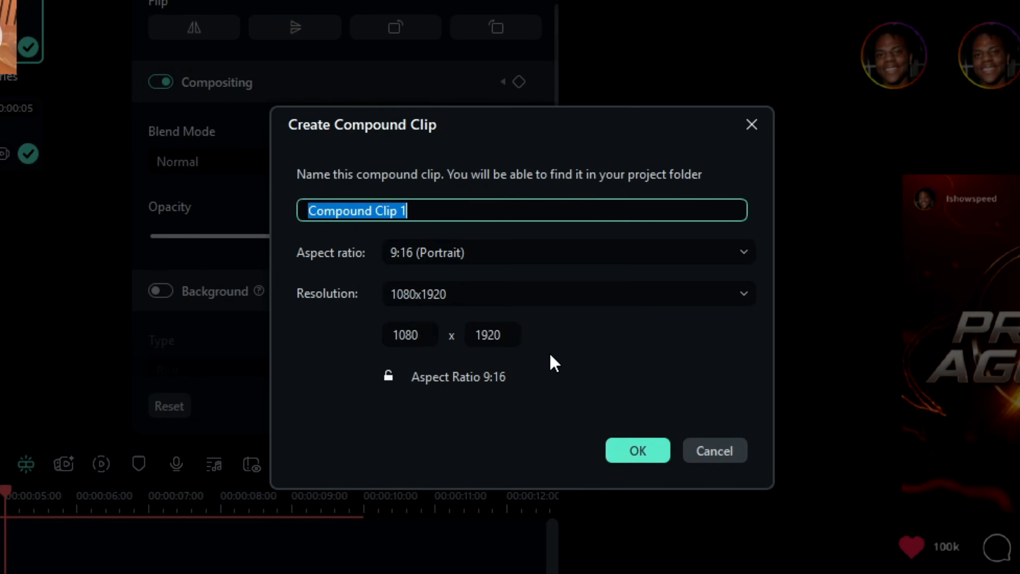
text(Stories and feed)
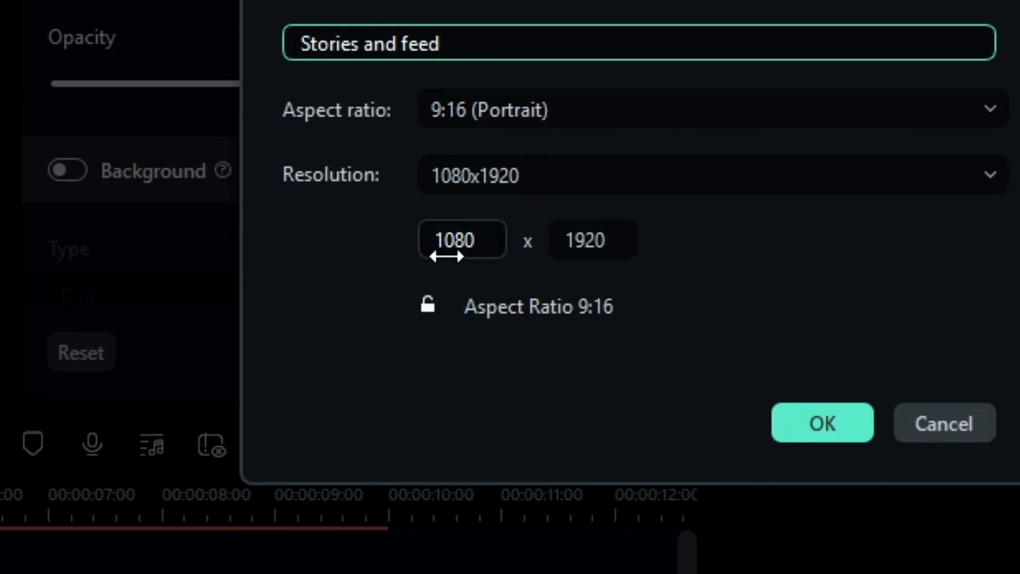
- Give the compound clip a custom resolution of 7678 x 4320 and create it
drag(443, 277, 530, 277)
drag(463, 239, 530, 239)
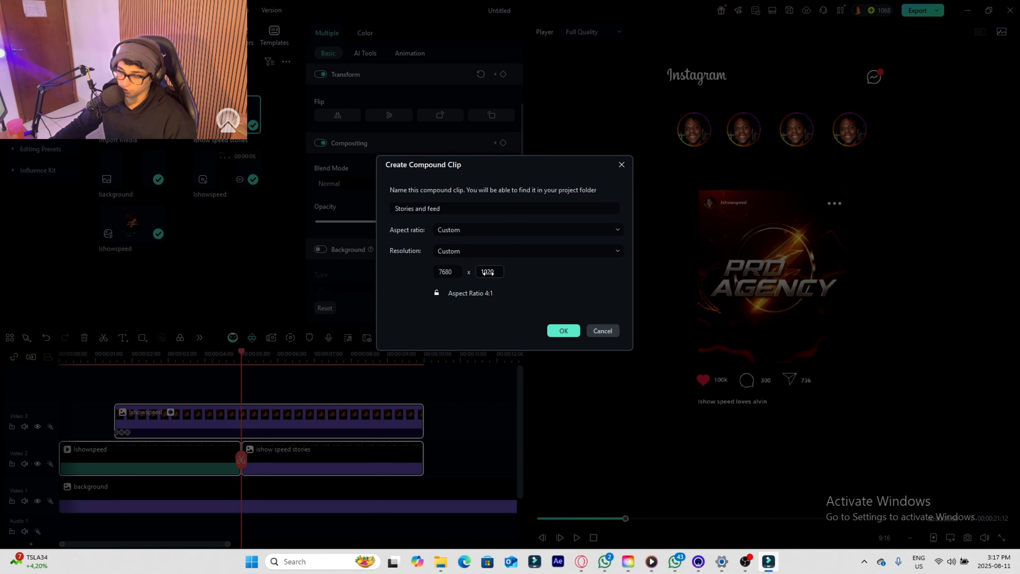
click(458, 251)
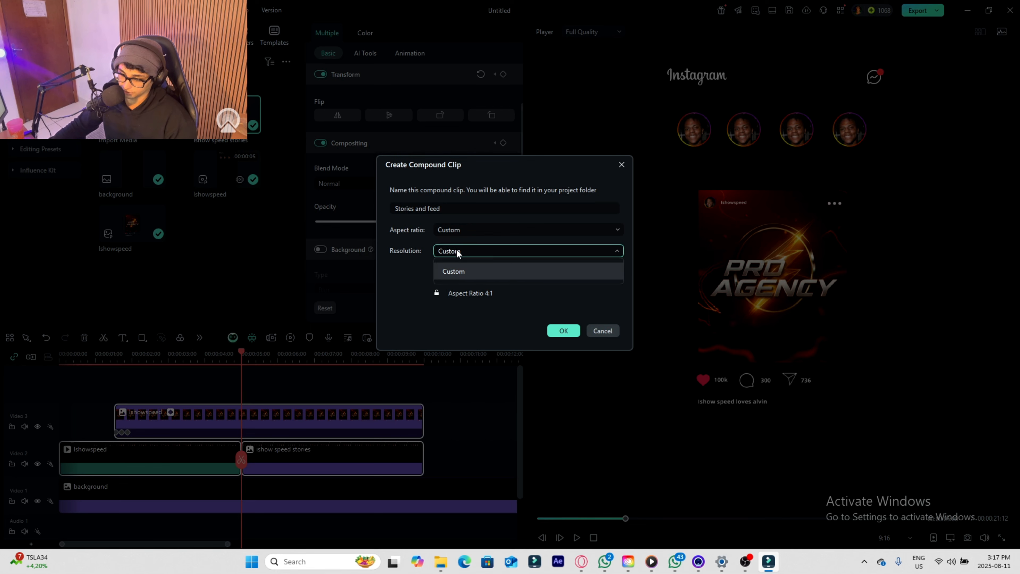
click(497, 343)
drag(447, 272, 426, 275)
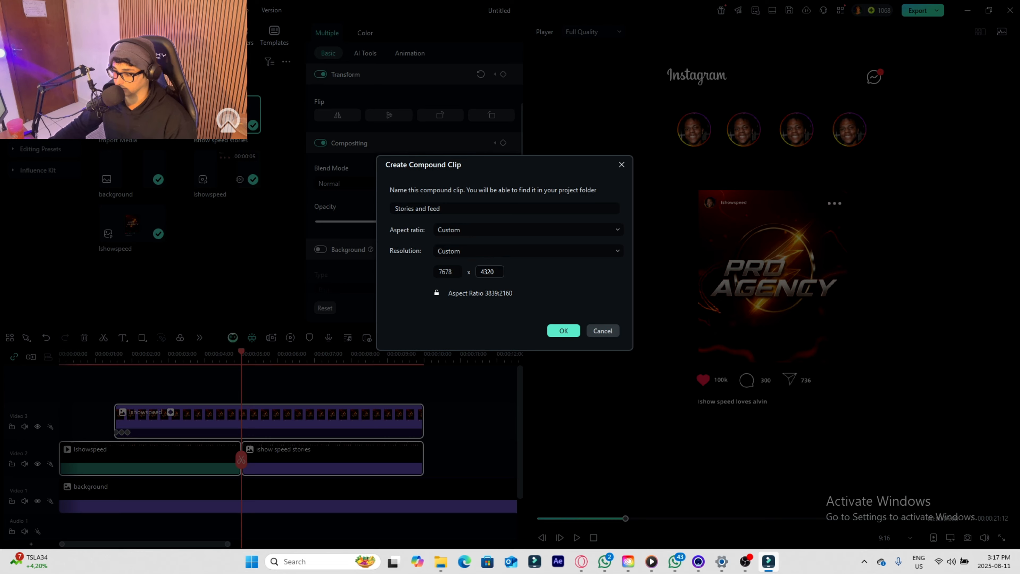
click(562, 331)
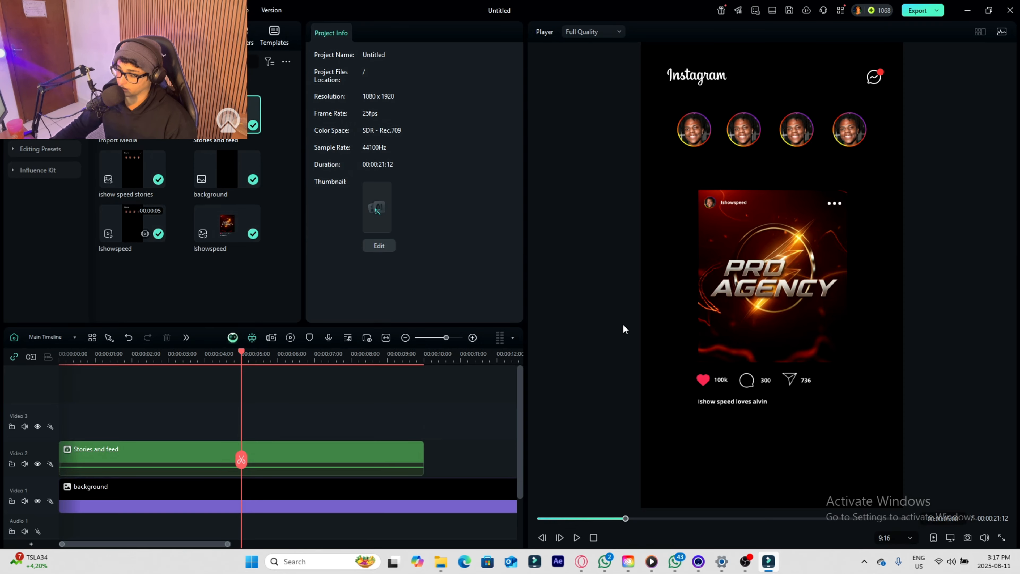
- Scale up the Stories and feed compound clip until the Instagram screen nearly fills the frame
click(267, 458)
scroll(354, 117, up, 4)
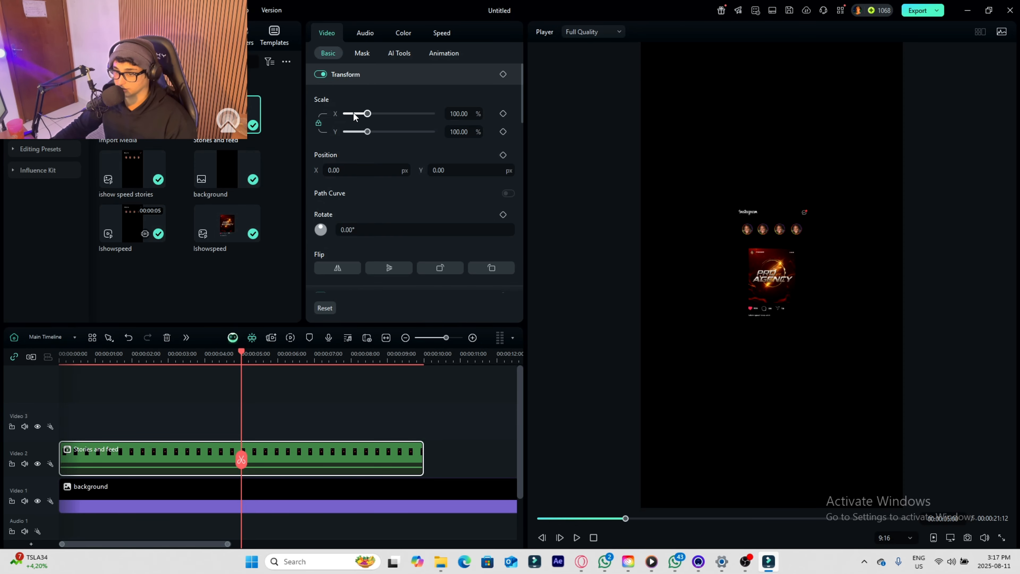
drag(367, 115, 410, 123)
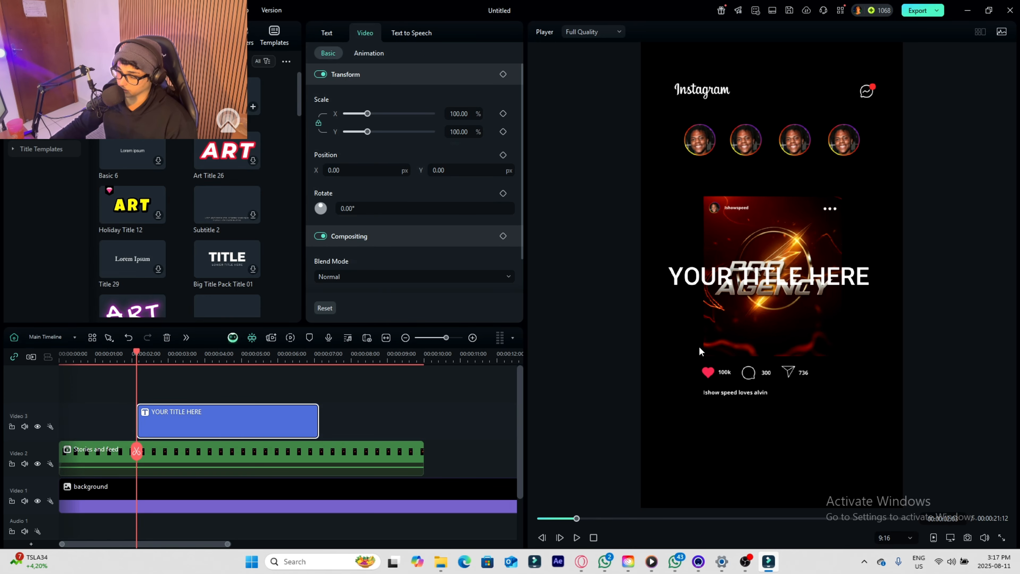
- Move the title below the post's caption and replace its text with a hashtag joining the caption's two names with &
drag(717, 260, 719, 408)
double_click(781, 427)
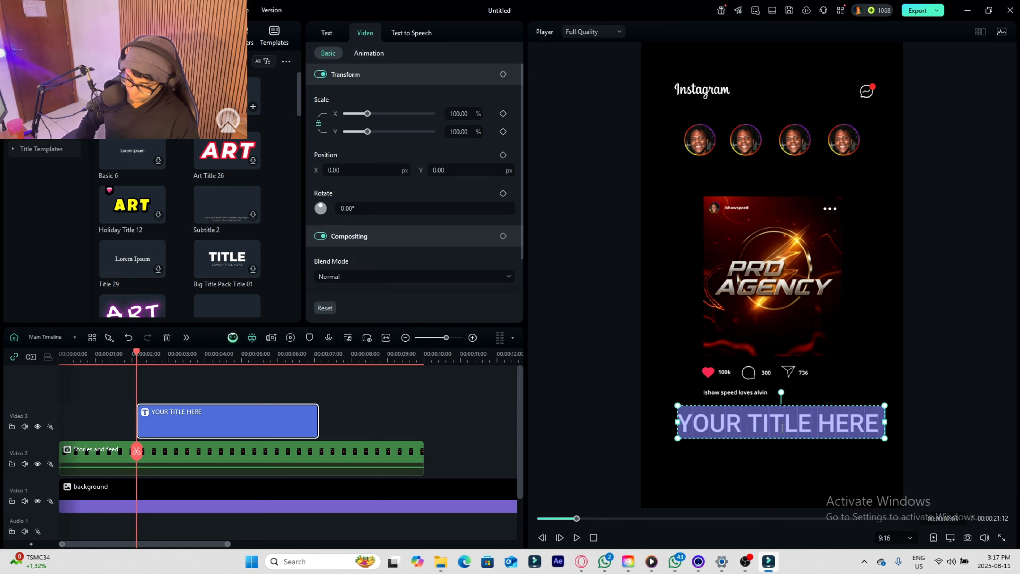
text(#alvin&al)
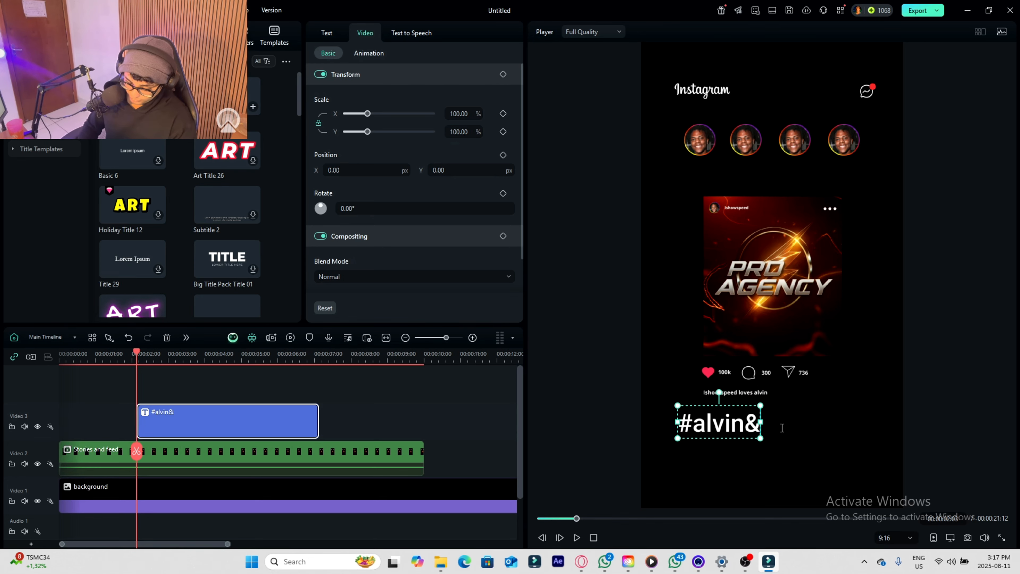
key(BackSpace)
key(BackSpace)
text(ishowspeed)
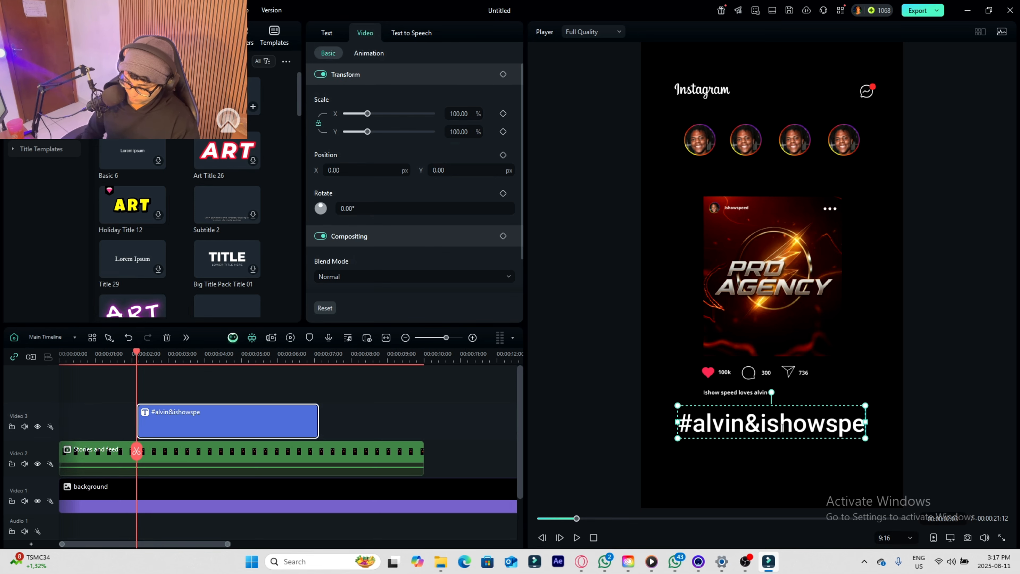
- Shrink the hashtag title to font size 35 beneath the post's caption
drag(865, 427, 765, 411)
scroll(745, 432, up, 2)
scroll(745, 431, down, 1)
scroll(745, 432, up, 2)
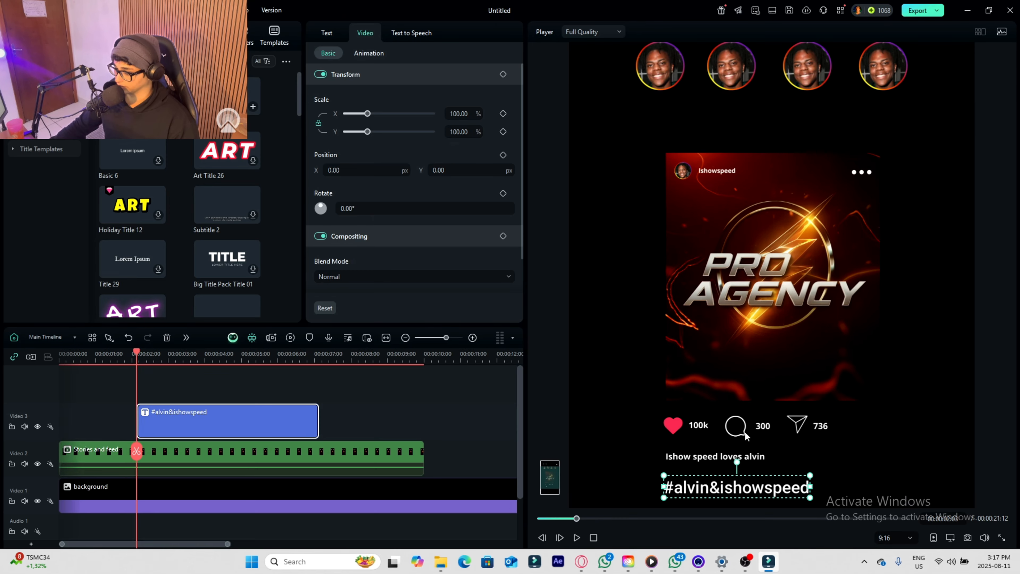
- Change the hashtag title's text color to a light blue
key(space)
click(715, 489)
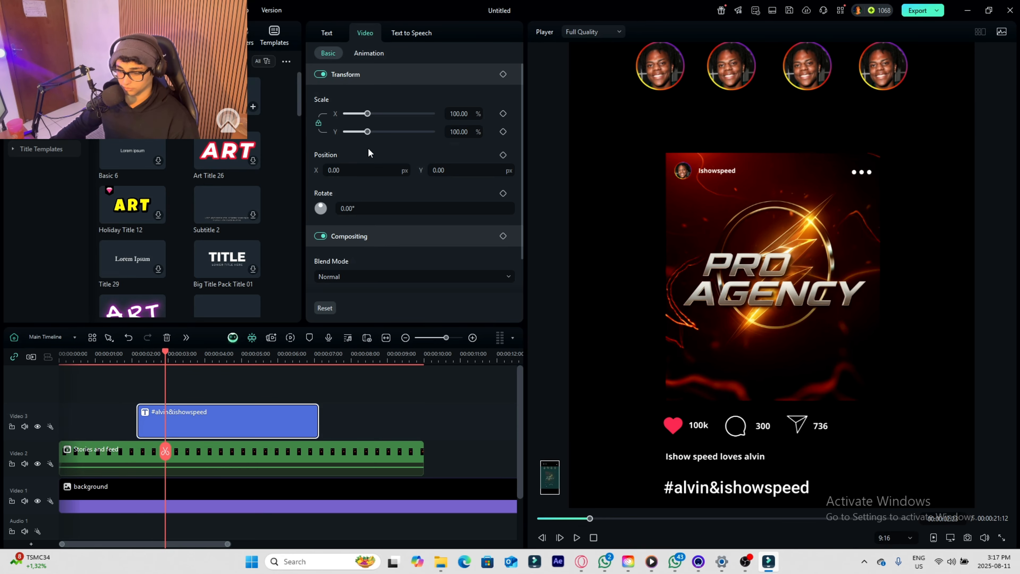
click(327, 36)
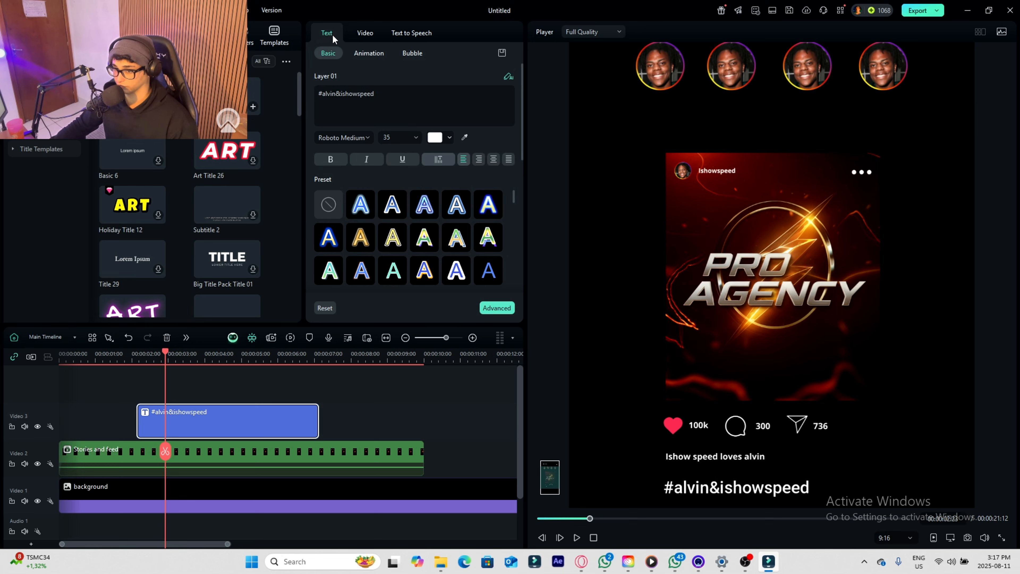
click(451, 137)
click(500, 247)
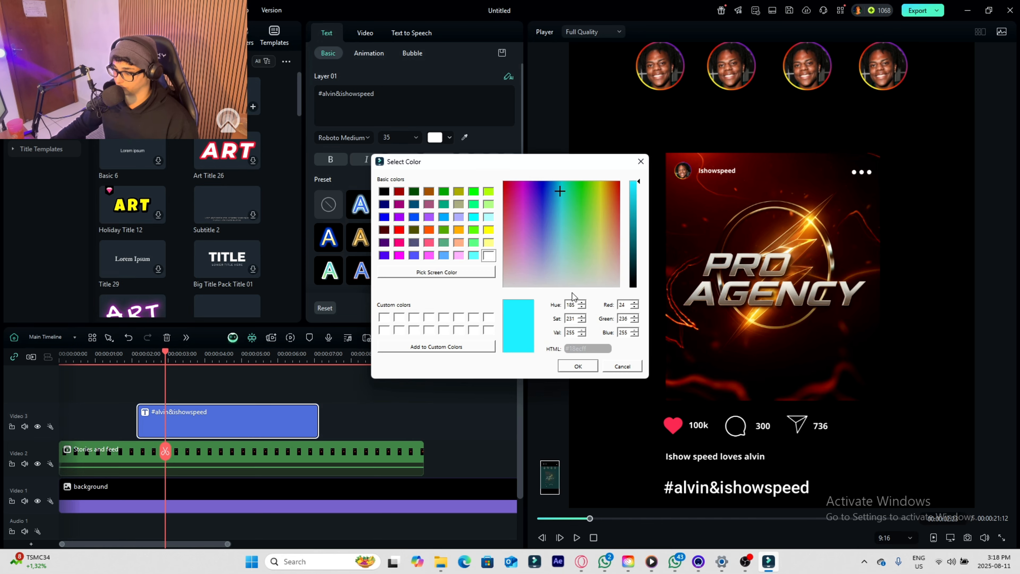
drag(559, 191, 556, 192)
click(578, 366)
- Extend the hashtag title on Video 3 to the end of the Stories and feed clip
scroll(341, 475, down, 6)
drag(151, 423, 190, 423)
scroll(125, 438, up, 3)
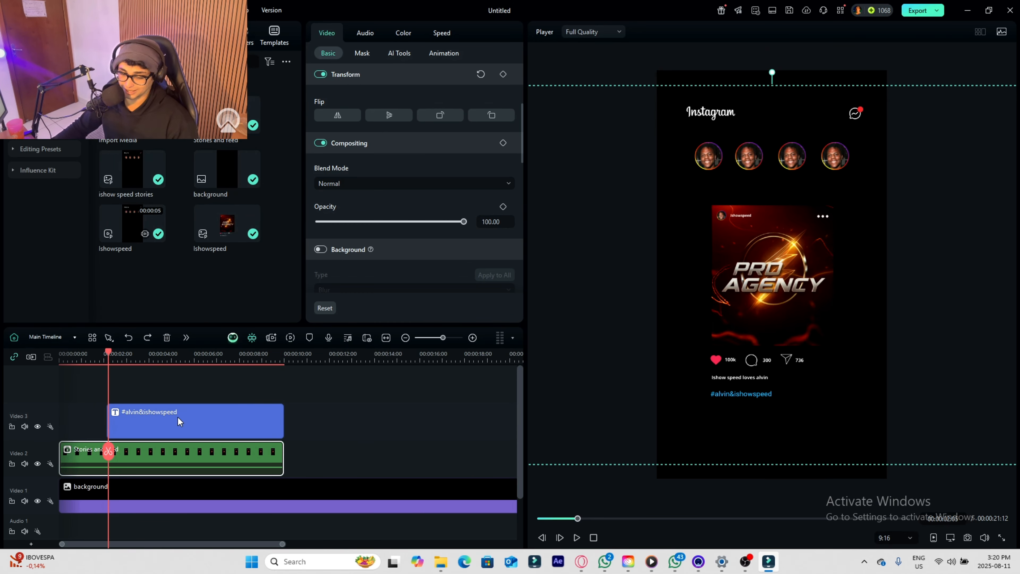
click(179, 416)
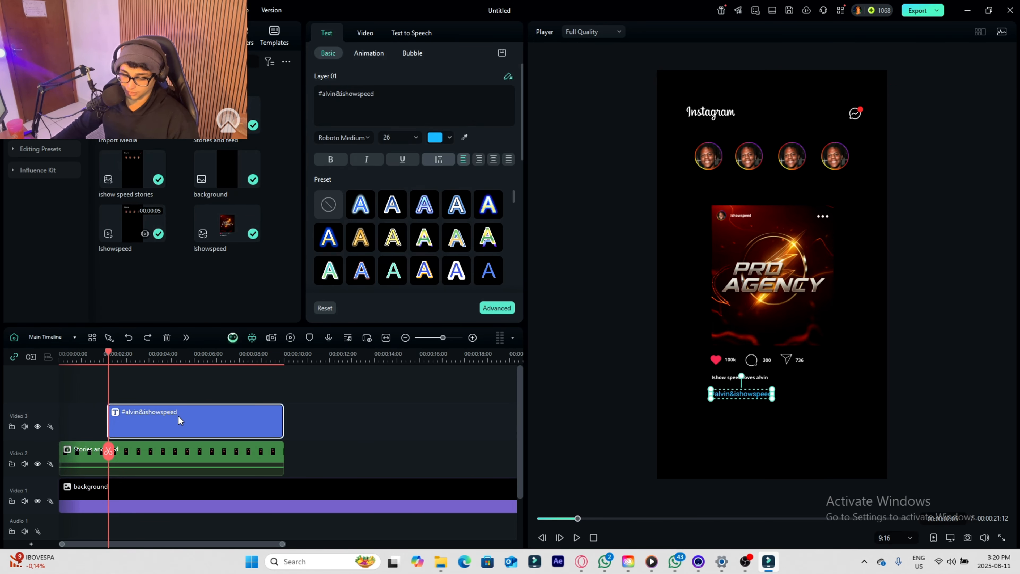
key(Delete)
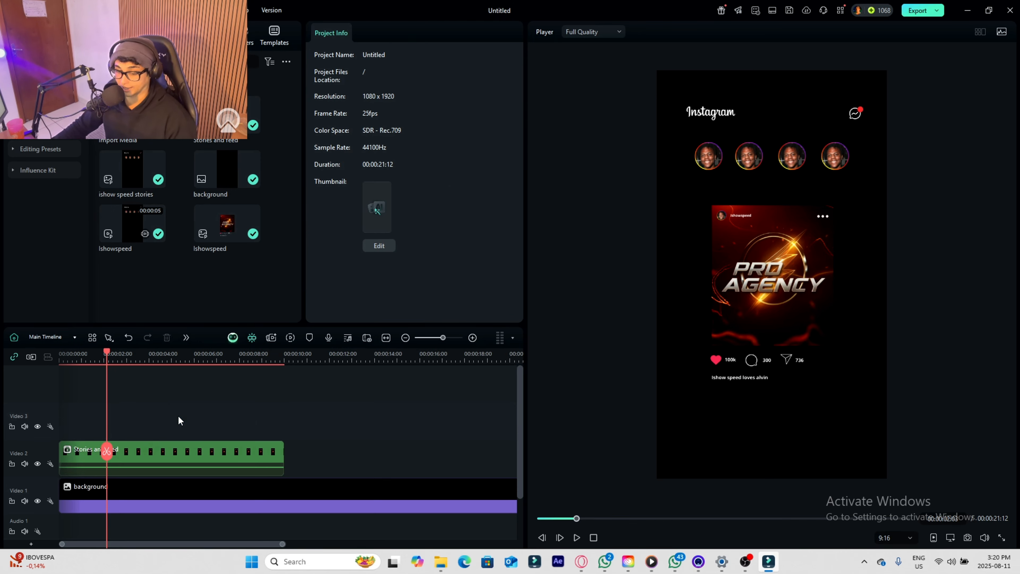
key(ctrl+z)
- Cut the hashtag title from the main timeline and open the Stories and feed compound clip for editing, accepting the reminder
right_click(153, 421)
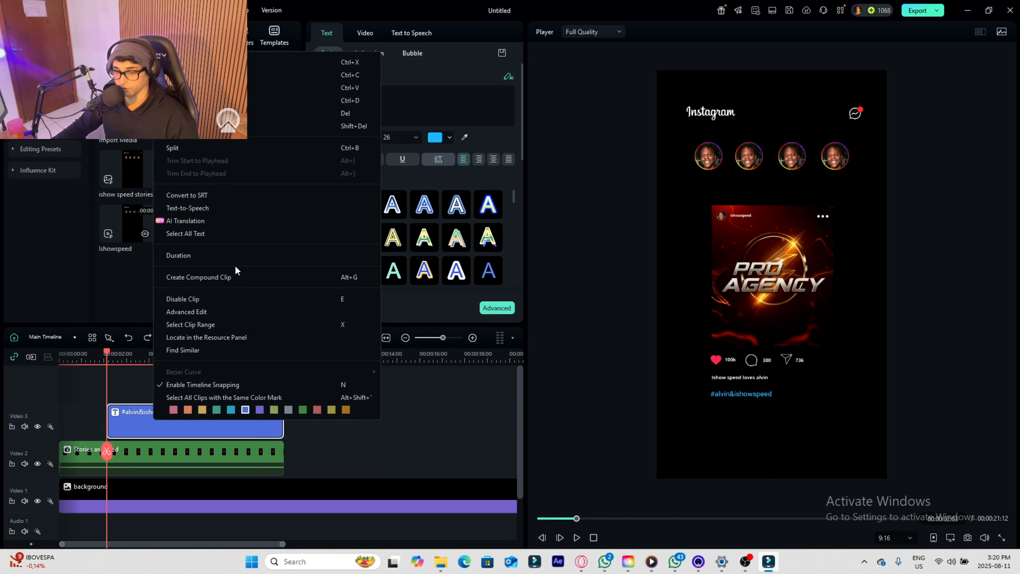
click(217, 62)
double_click(155, 451)
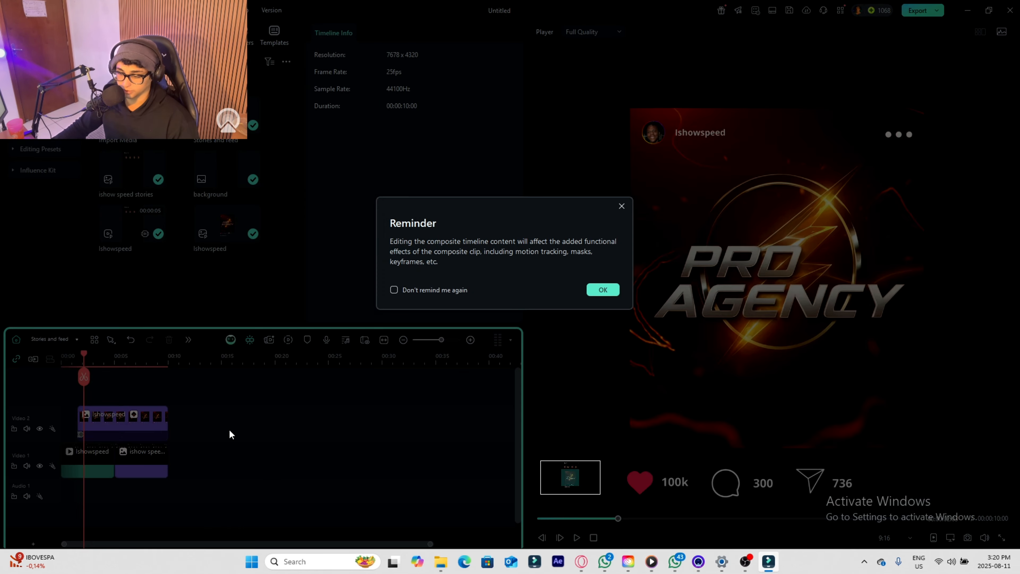
click(601, 288)
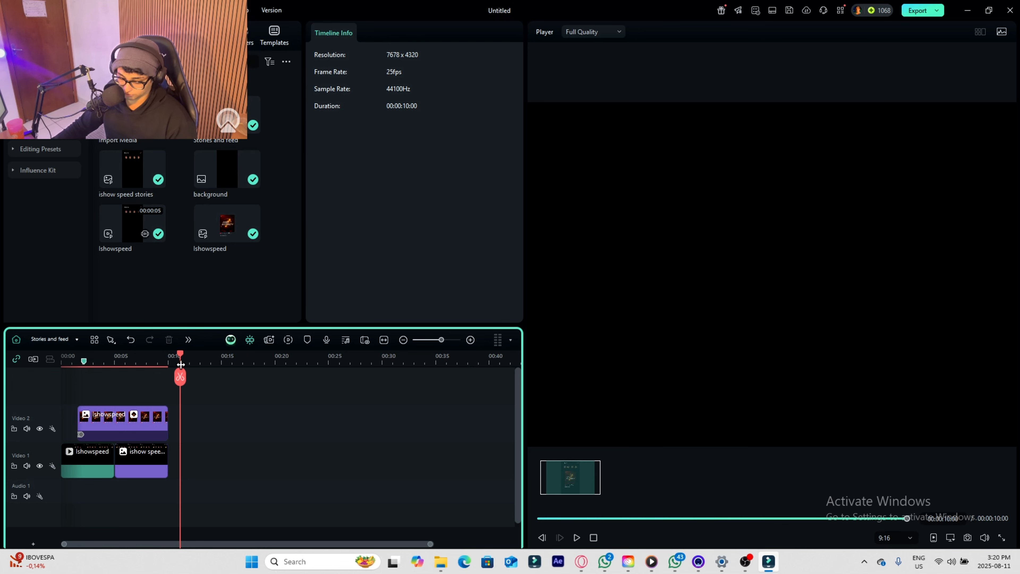
- Paste the hashtag title into the compound timeline and place it above the post clip, starting at about 00:00:02:03
key(ctrl+v)
click(184, 363)
drag(207, 416, 109, 413)
- Reduce the hashtag title to font size 11 and position it directly under the post's caption in the compound clip
mouse_move(286, 385)
mouse_down()
mouse_move(303, 386)
mouse_move(284, 386)
mouse_up()
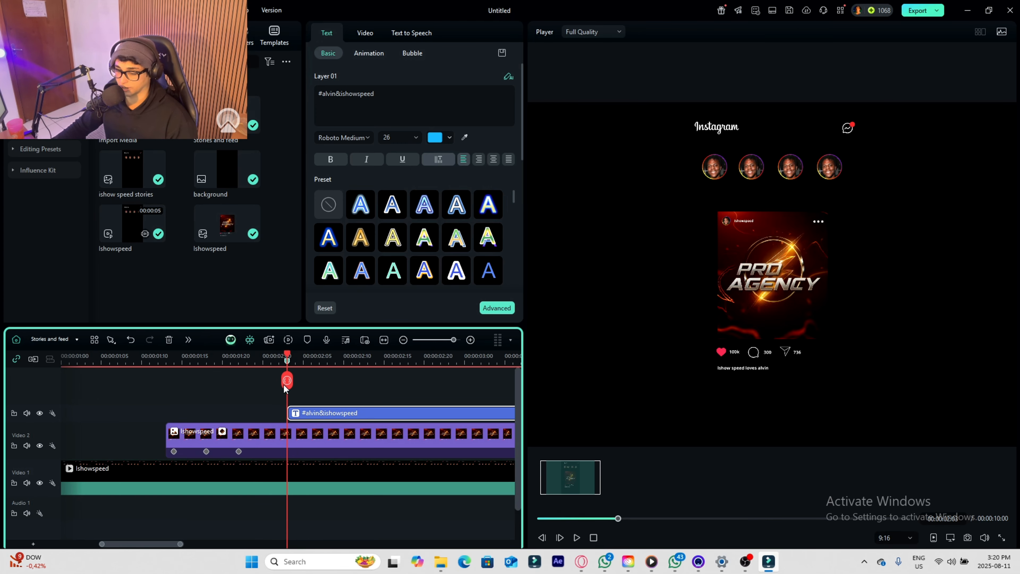
drag(721, 484, 790, 354)
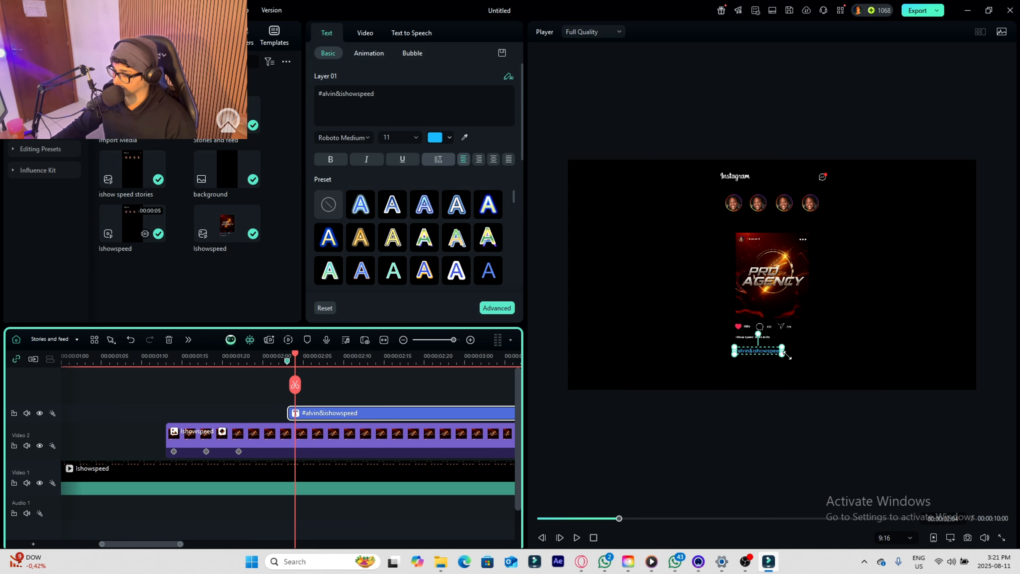
- Convert the hashtag title into a 1080x1920 portrait compound clip, scale it to about 328% and position it just below the post's caption
right_click(313, 413)
click(404, 272)
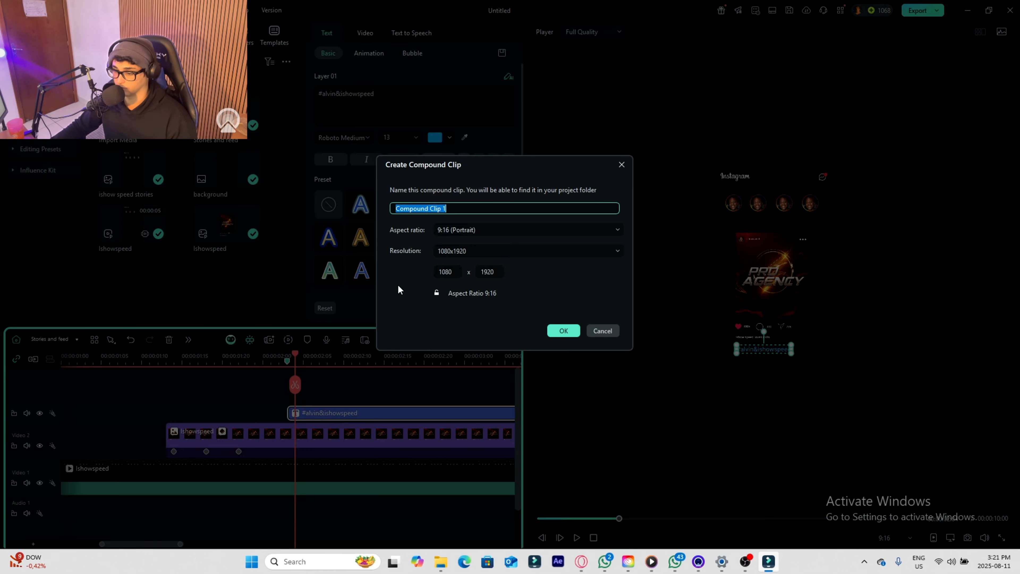
click(563, 331)
drag(779, 296, 751, 352)
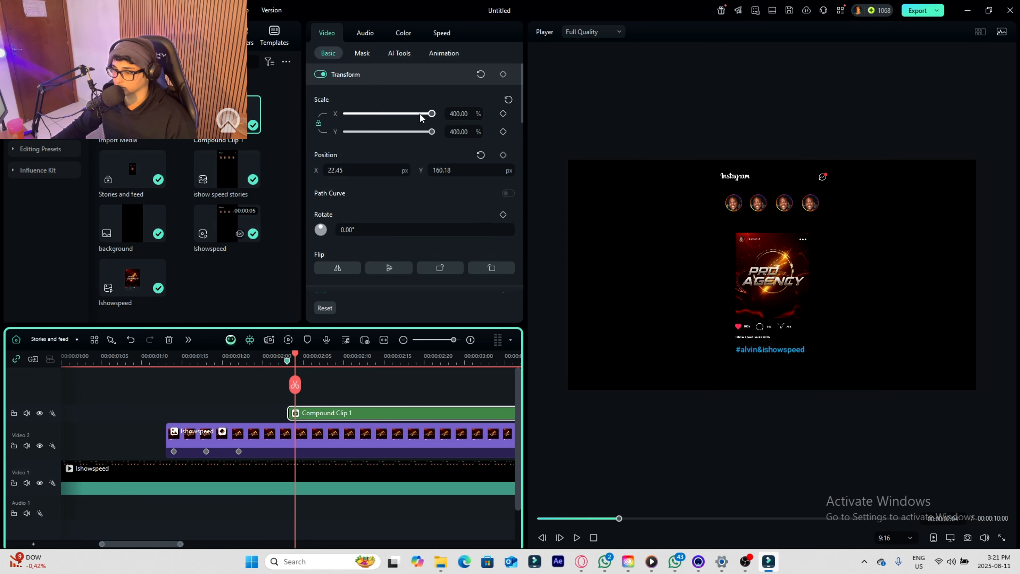
drag(420, 114, 416, 115)
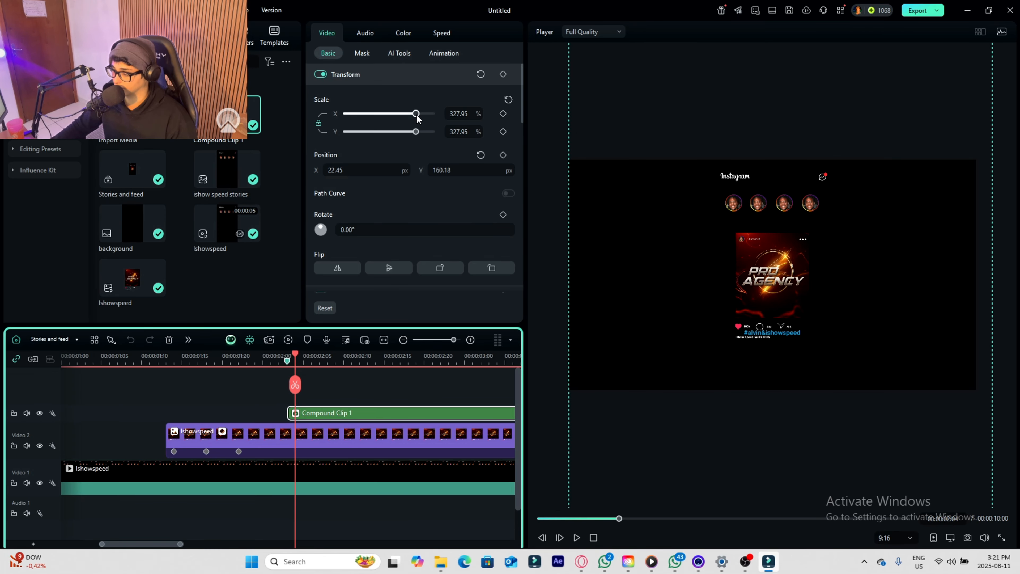
drag(748, 315, 767, 340)
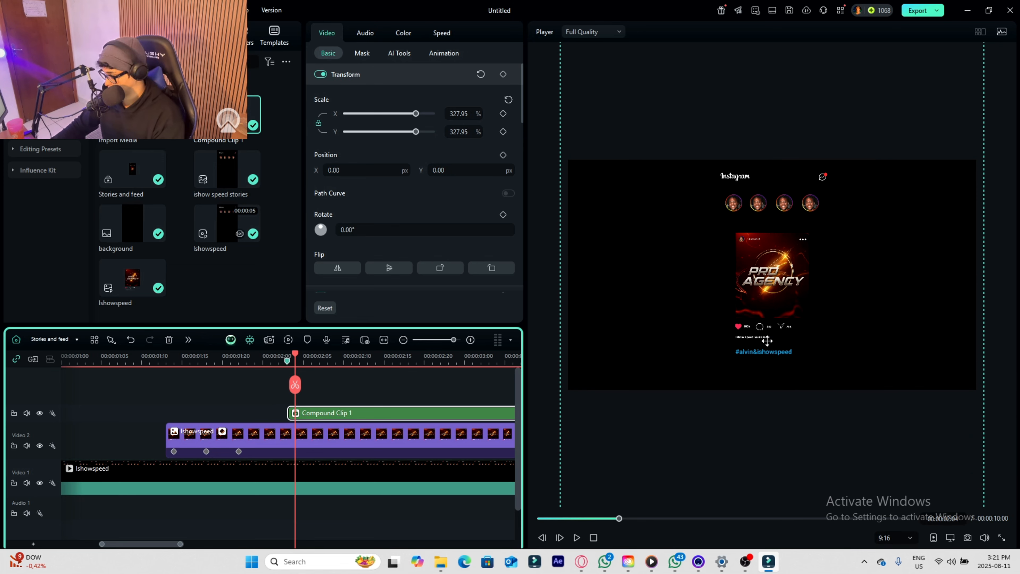
- Keyframe a fade-in on the hashtag compound clip, from opacity 0 at its start to 100 at about 00:00:02:06
scroll(382, 256, down, 5)
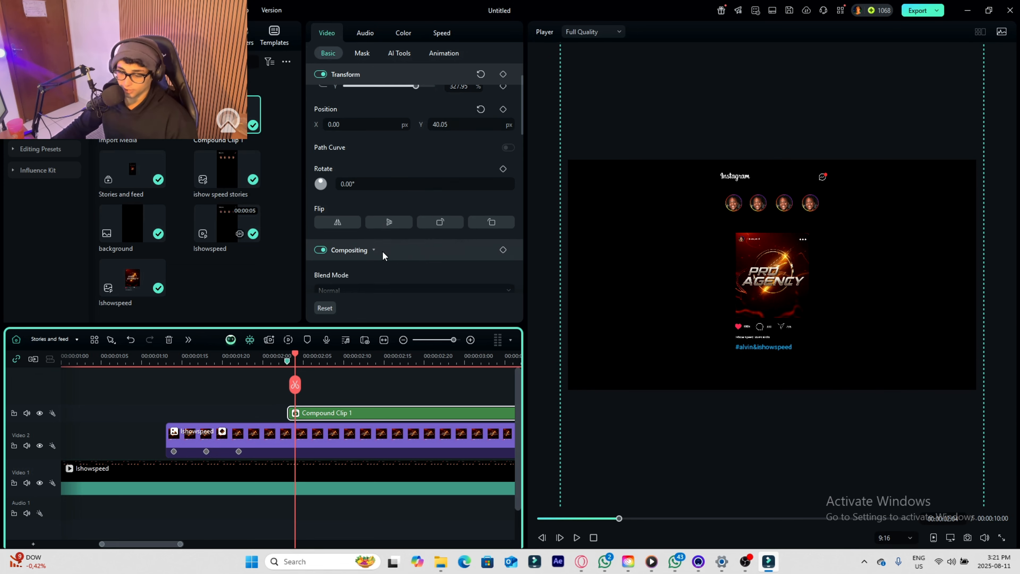
drag(294, 396, 288, 397)
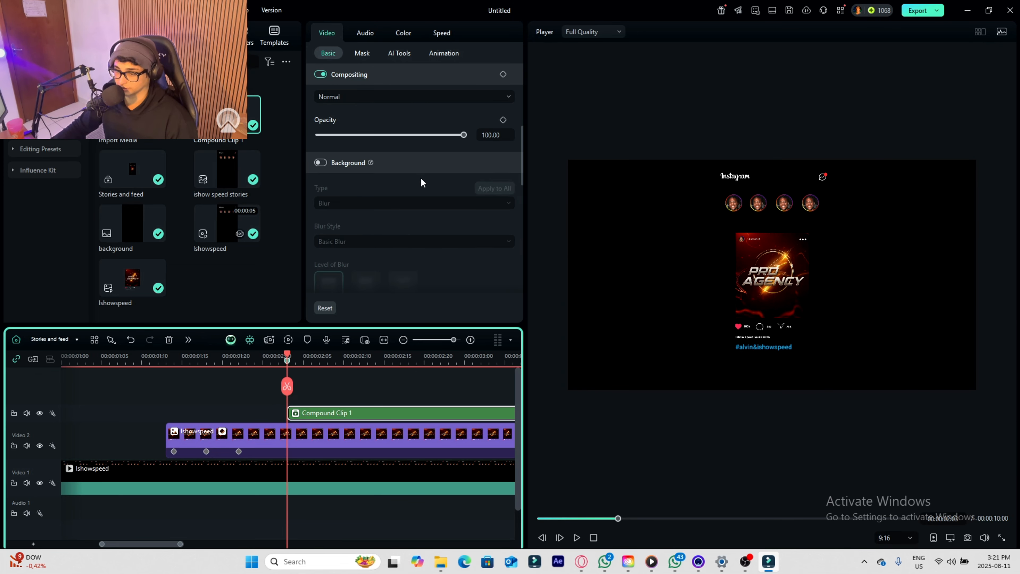
click(503, 120)
drag(287, 393, 311, 396)
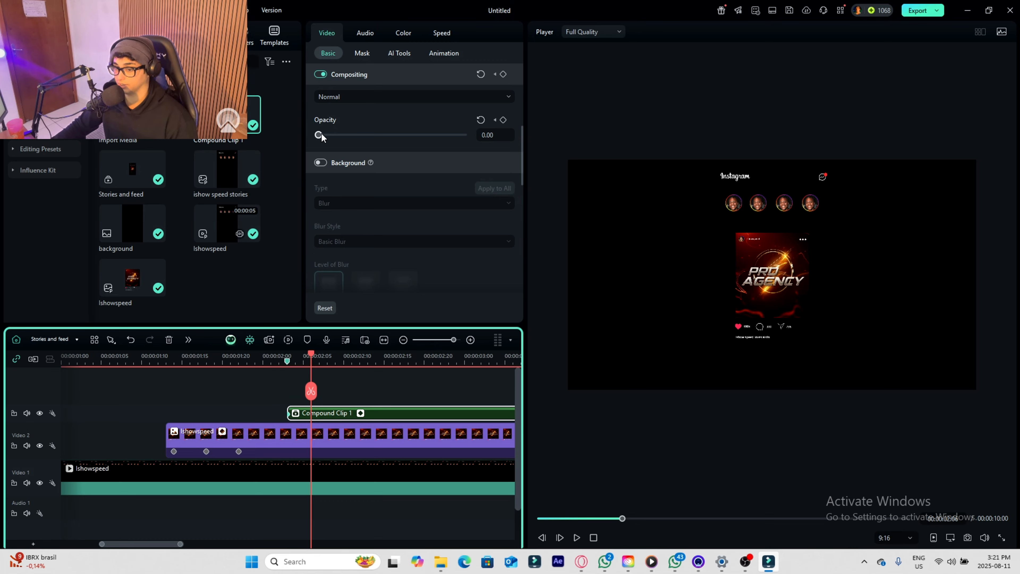
drag(319, 134, 901, 213)
- Return to the main timeline and play the Stories and feed clip from the start to review the hashtag's appearance
click(65, 342)
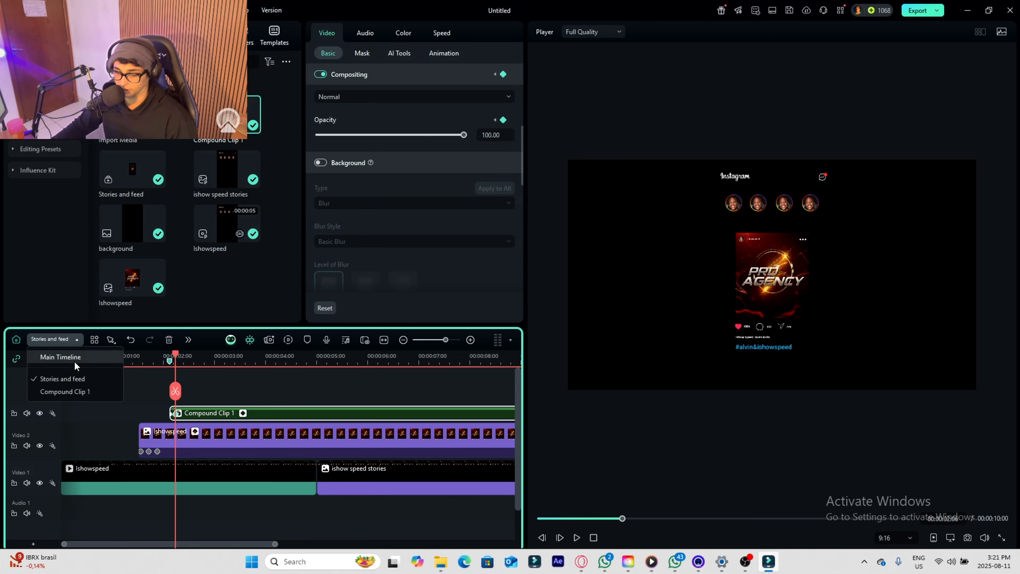
click(74, 359)
click(99, 452)
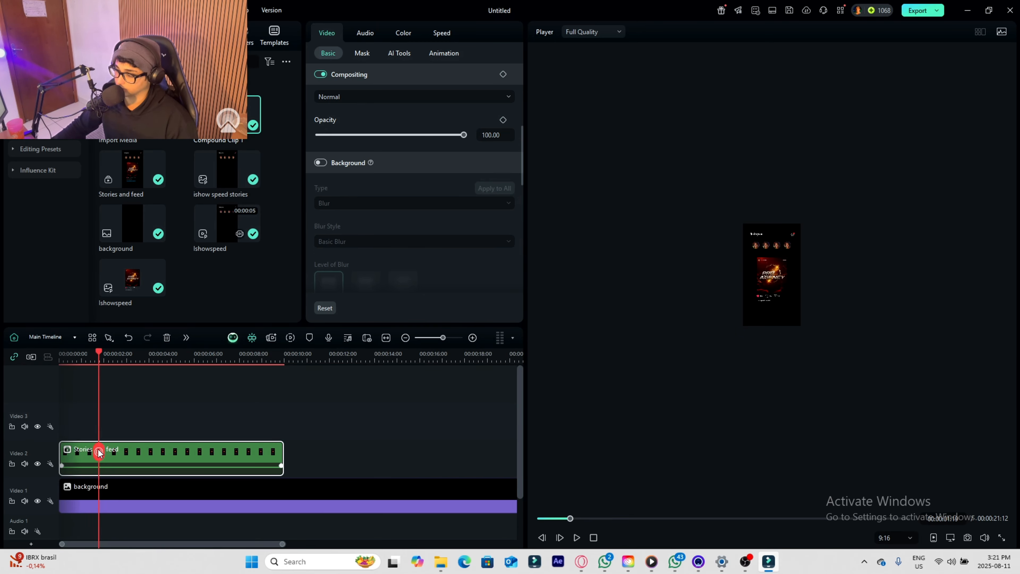
scroll(756, 322, up, 2)
scroll(101, 432, down, 2)
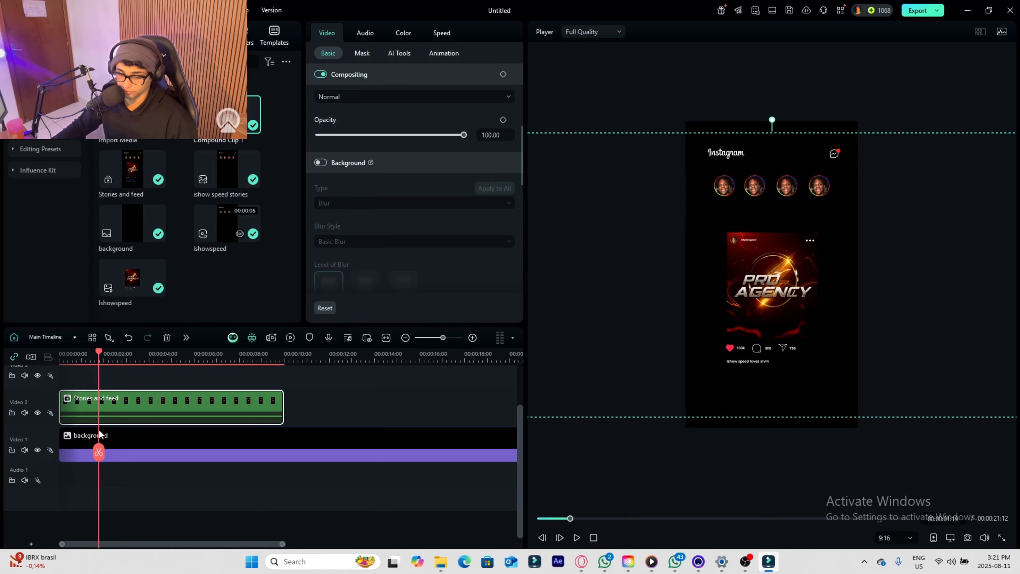
drag(99, 432, 58, 365)
key(space)
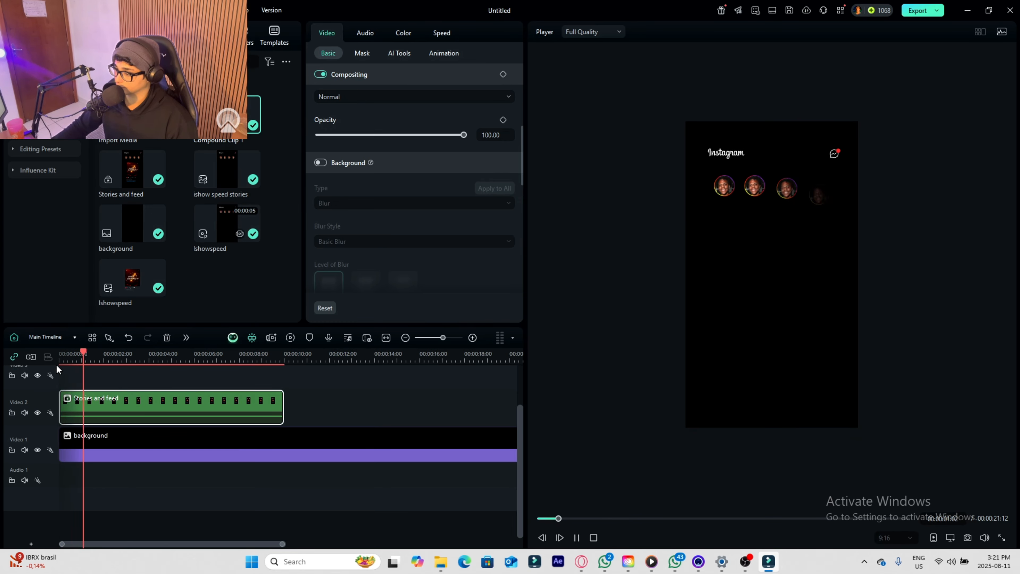
key(space)
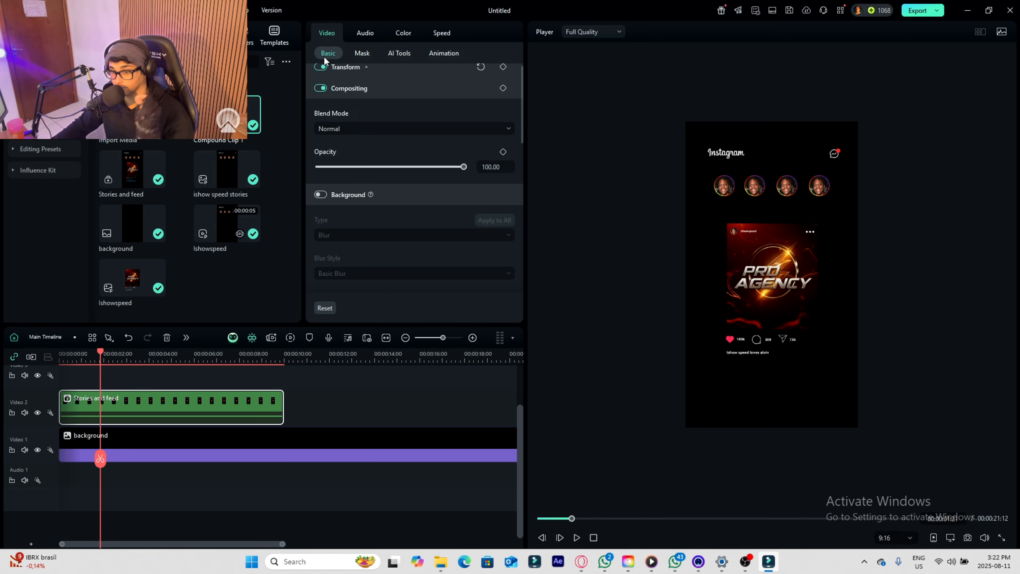
- Add a transform keyframe to the Stories and feed clip just before the hashtag appears, and move the playhead to about 00:00:02:11
scroll(503, 77, up, 1)
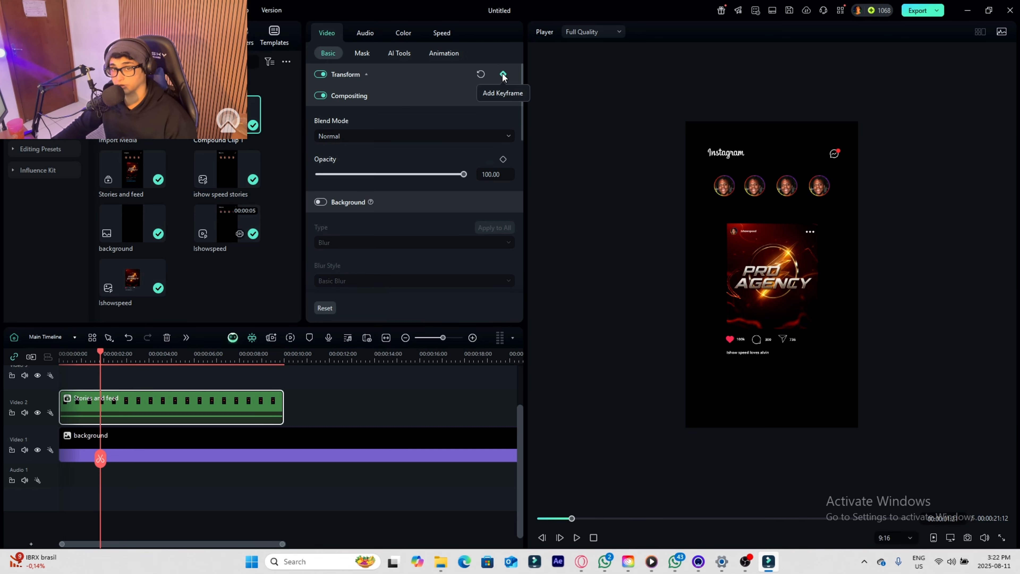
click(504, 76)
drag(100, 458, 112, 462)
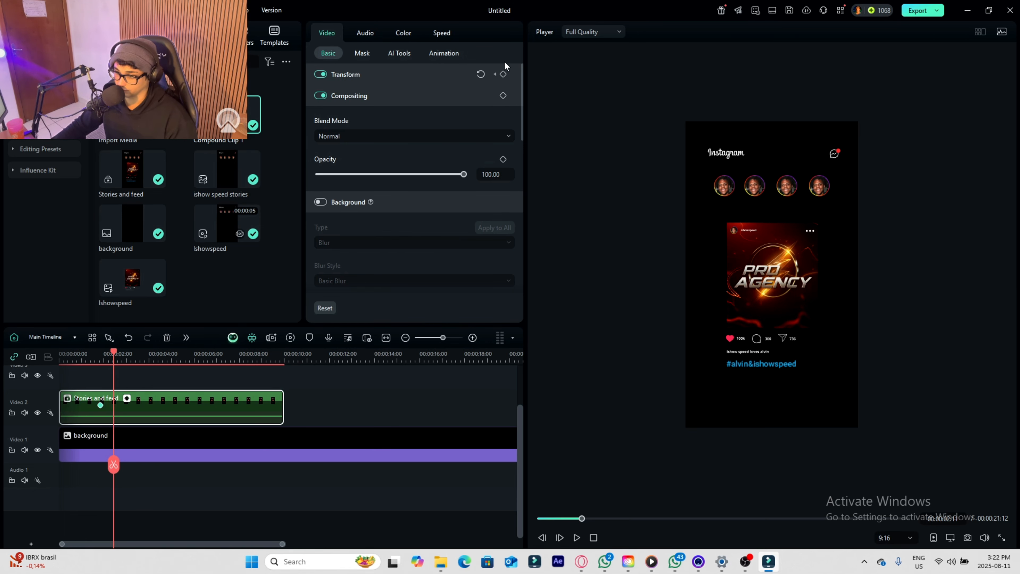